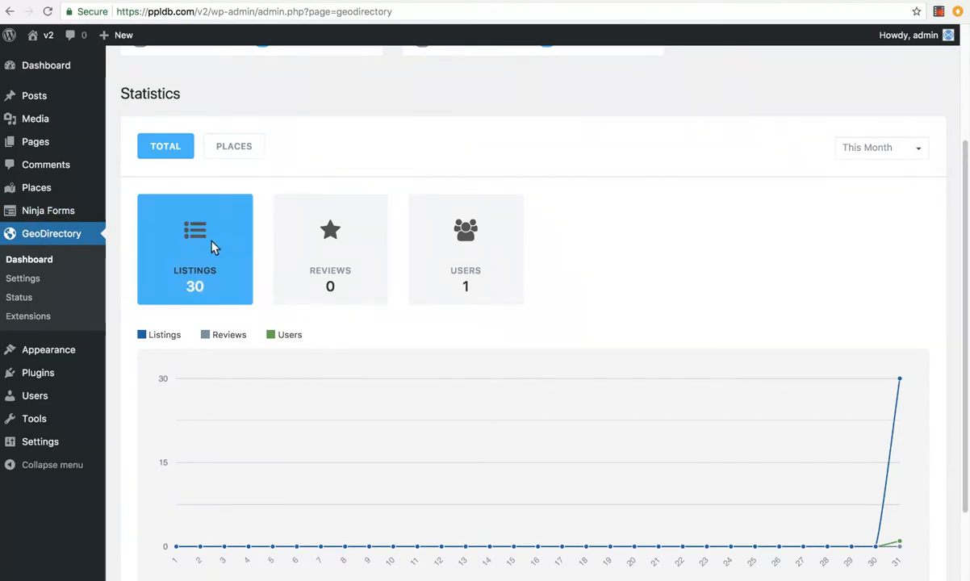
Examine the GeoDirectory dashboard statistics, including the totals, the chart, the period choices and the Places figures
scroll(399, 226, "down", 3)
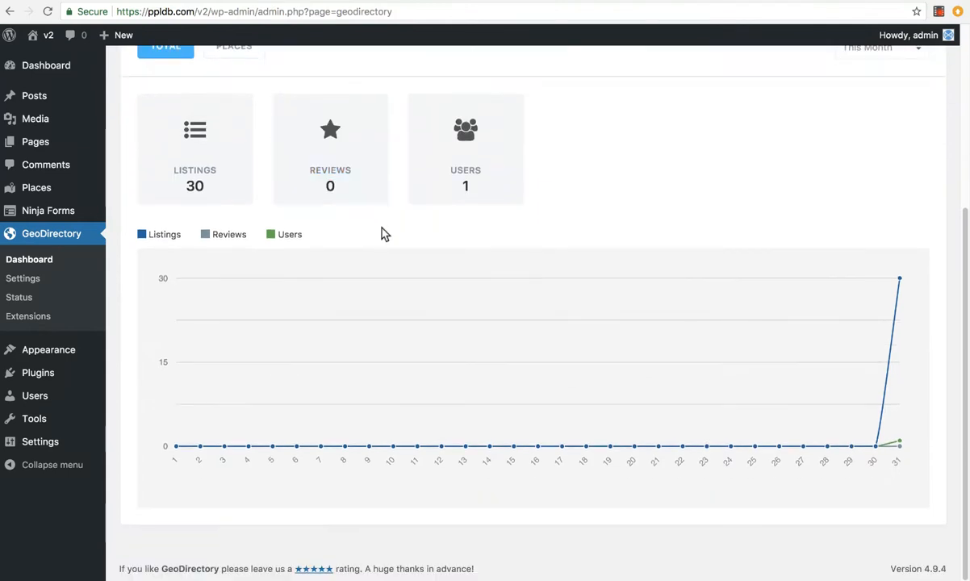
scroll(346, 238, "up", 1)
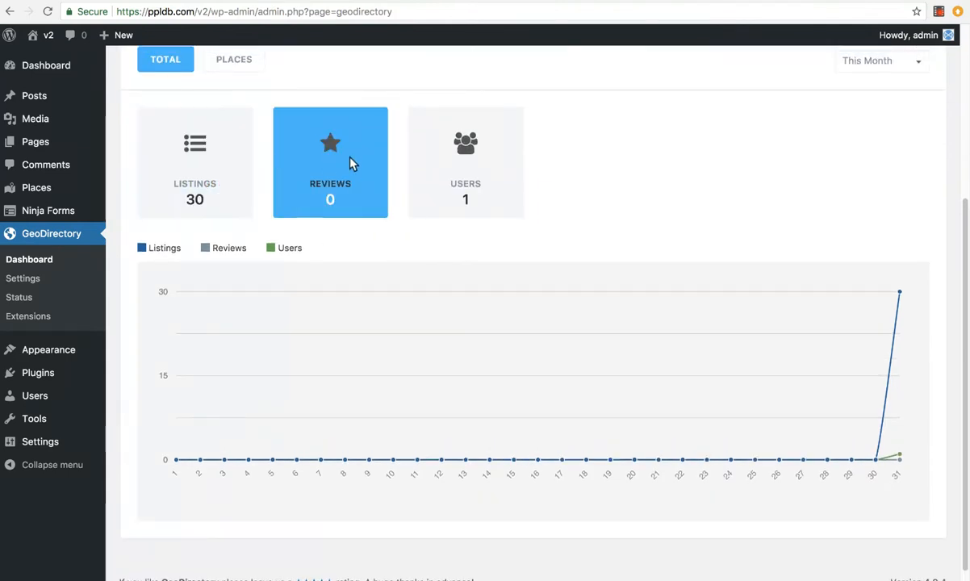
scroll(262, 208, "up", 2)
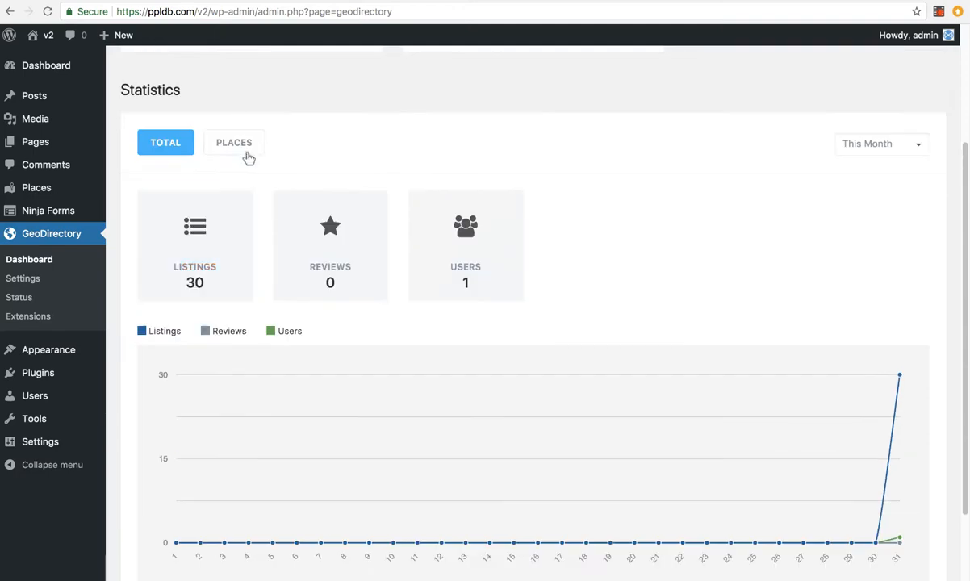
scroll(267, 159, "up", 4)
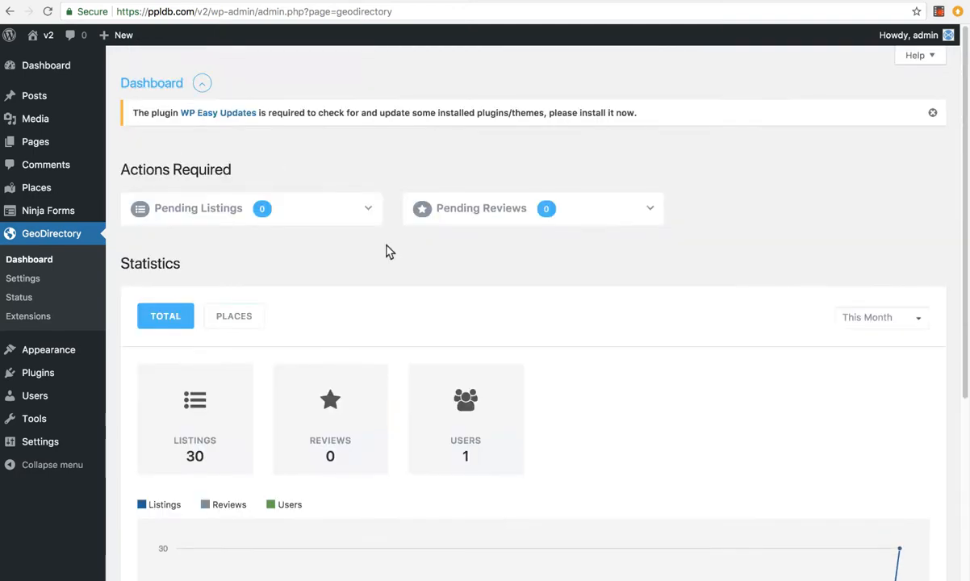
left_click(870, 326)
left_click(755, 319)
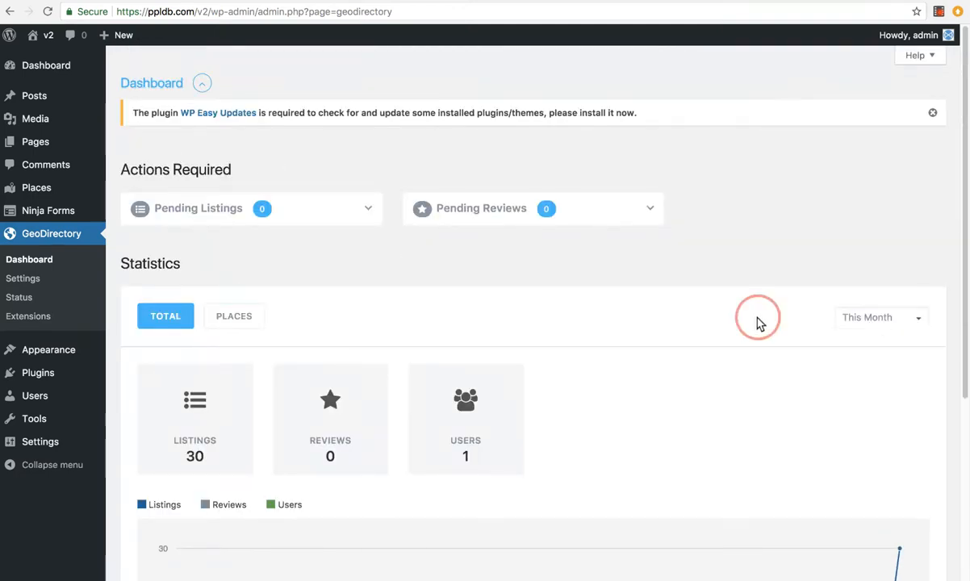
scroll(347, 314, "down", 2)
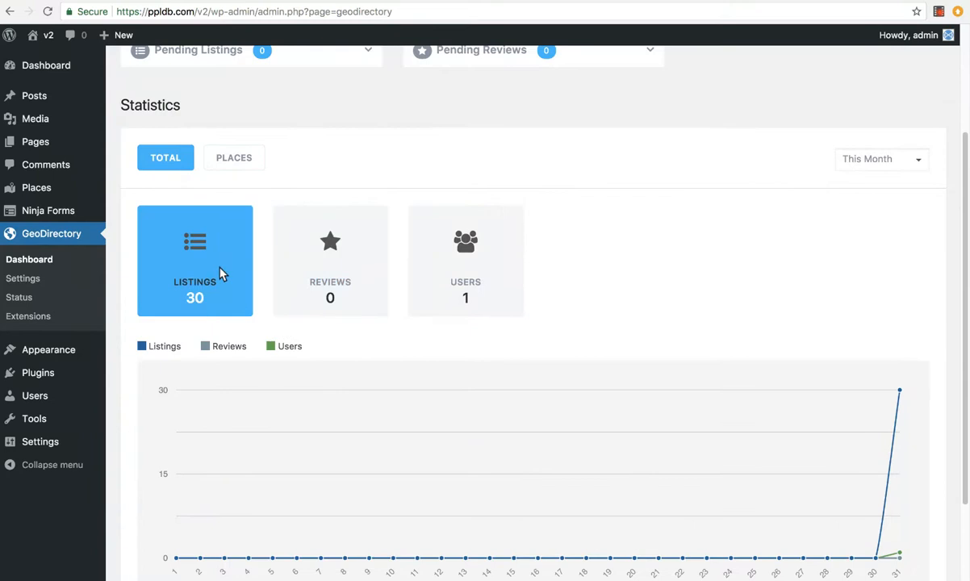
left_click(235, 159)
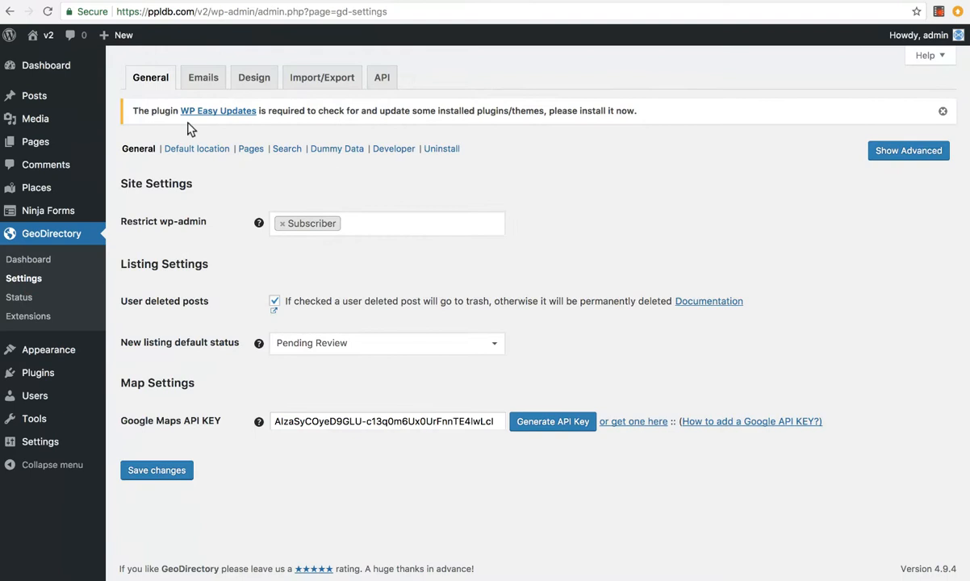
Activate the WP Easy Updates plugin required by the notice in the GeoDirectory settings
left_click_drag(129, 112, 640, 112)
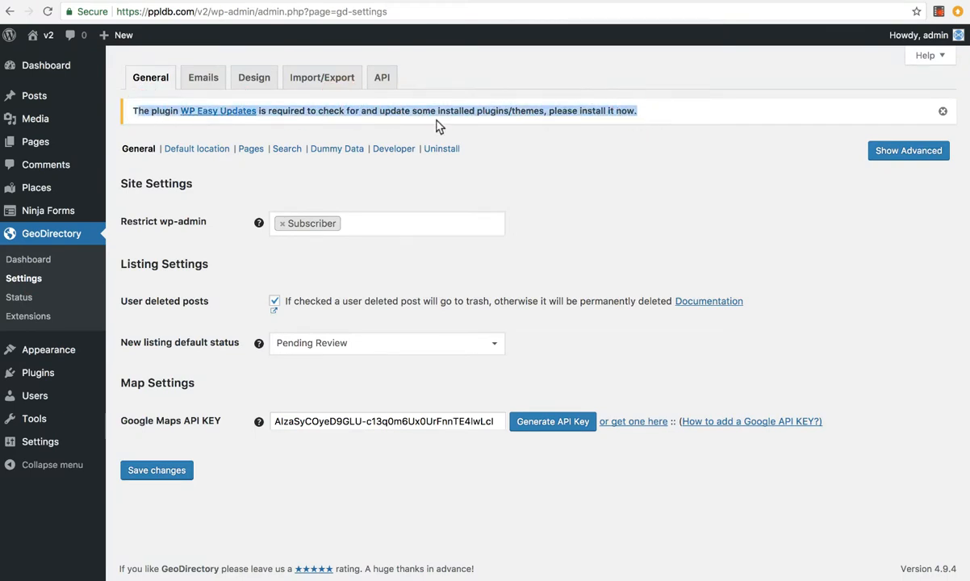
left_click(53, 378)
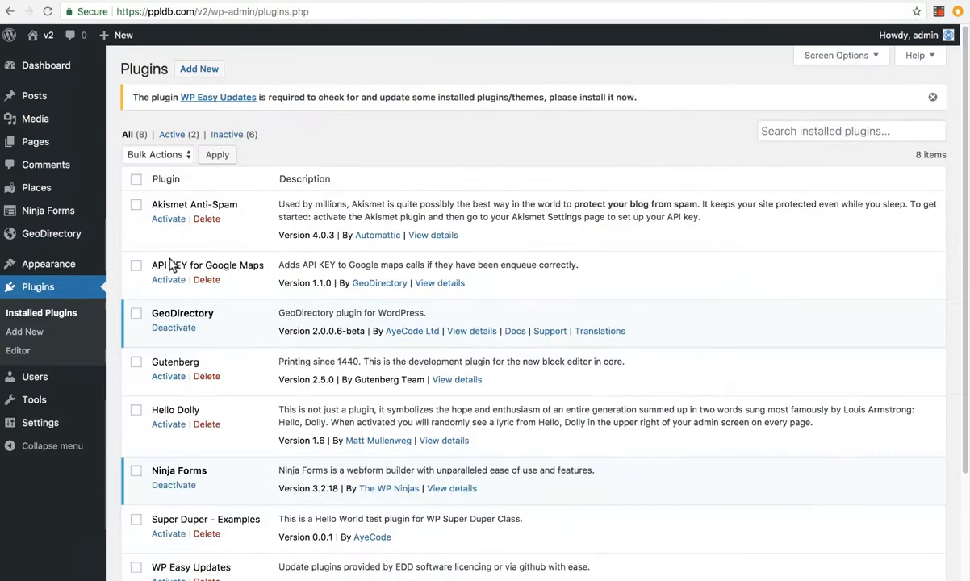
scroll(185, 315, "down", 1)
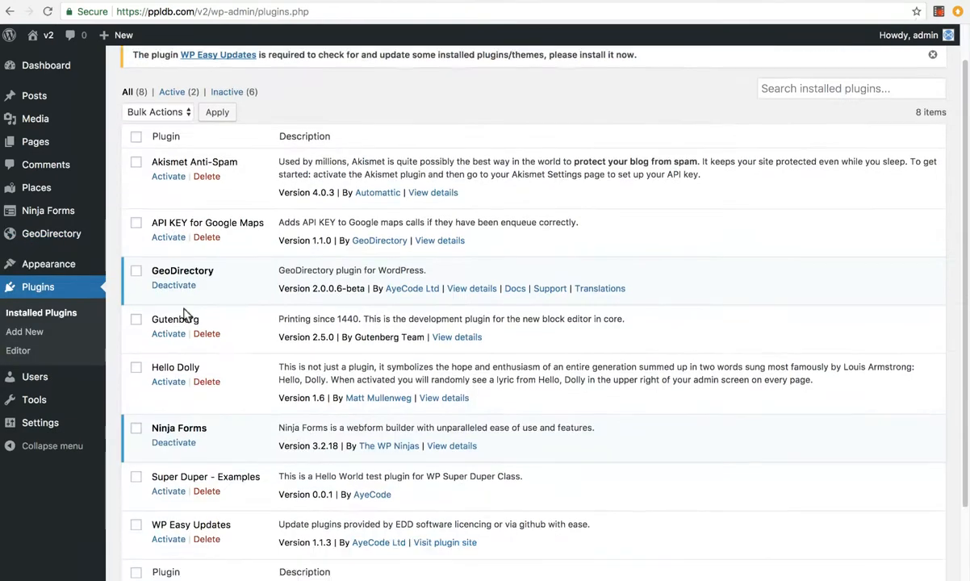
scroll(184, 314, "down", 2)
left_click(169, 457)
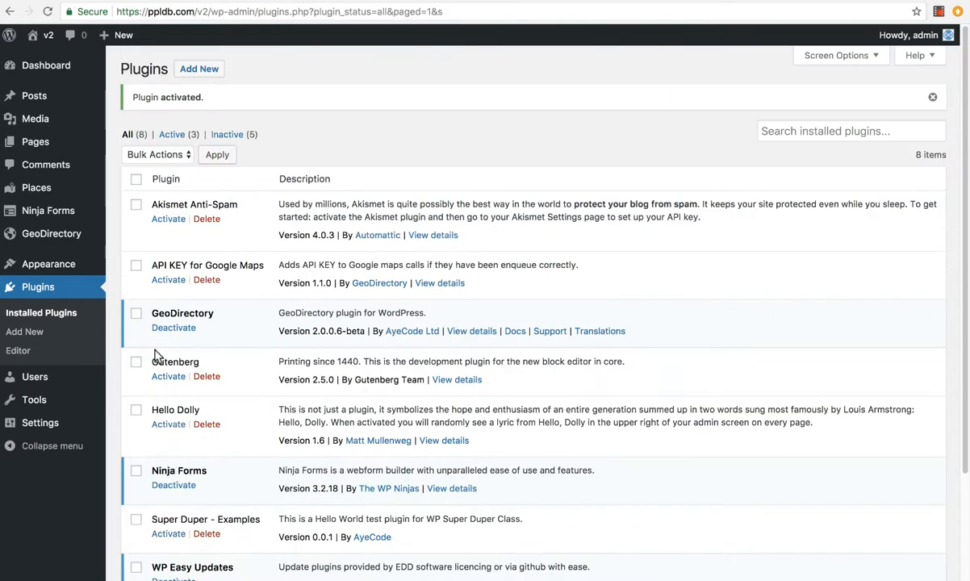
Open GeoDirectory's general settings and check which user roles can be restricted from wp-admin
left_click(51, 233)
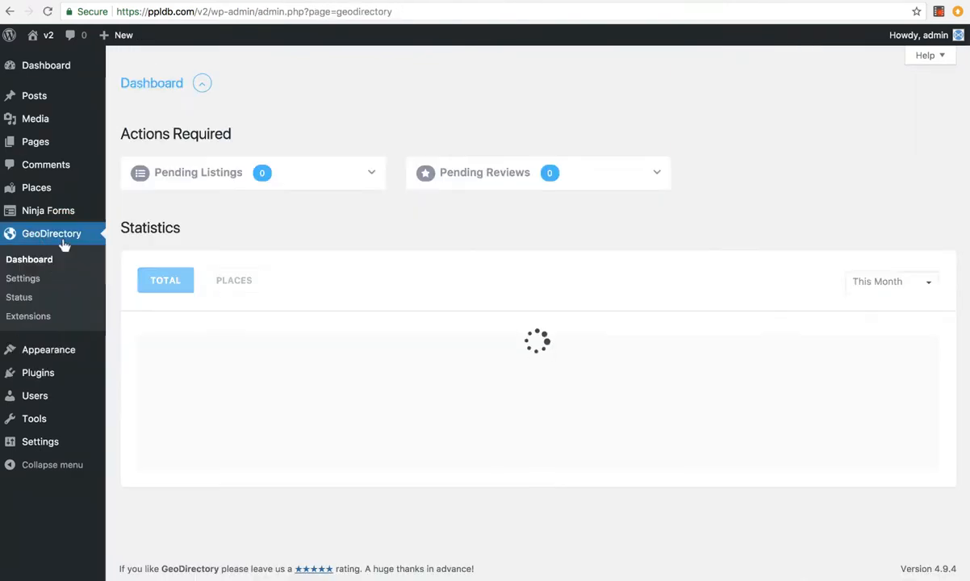
left_click(24, 280)
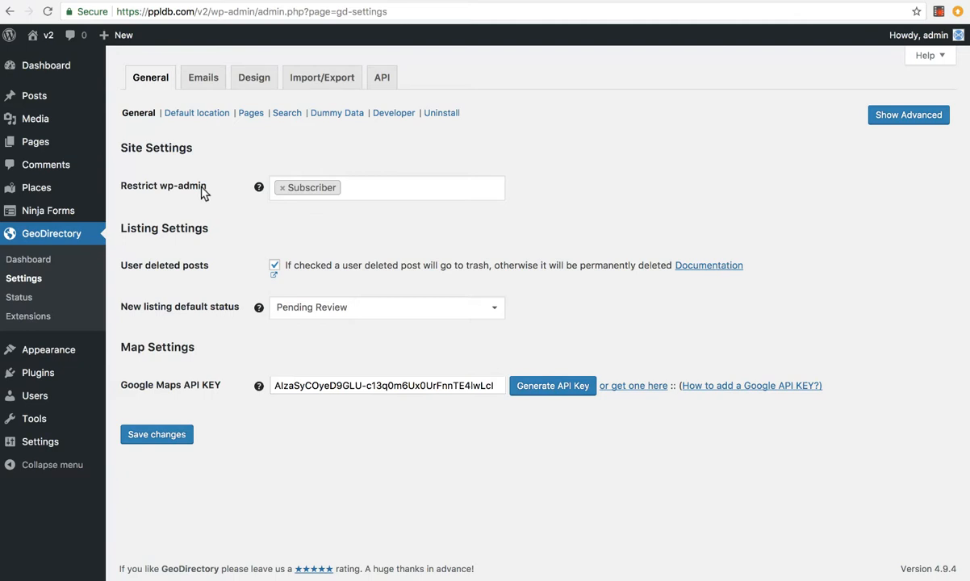
left_click(369, 185)
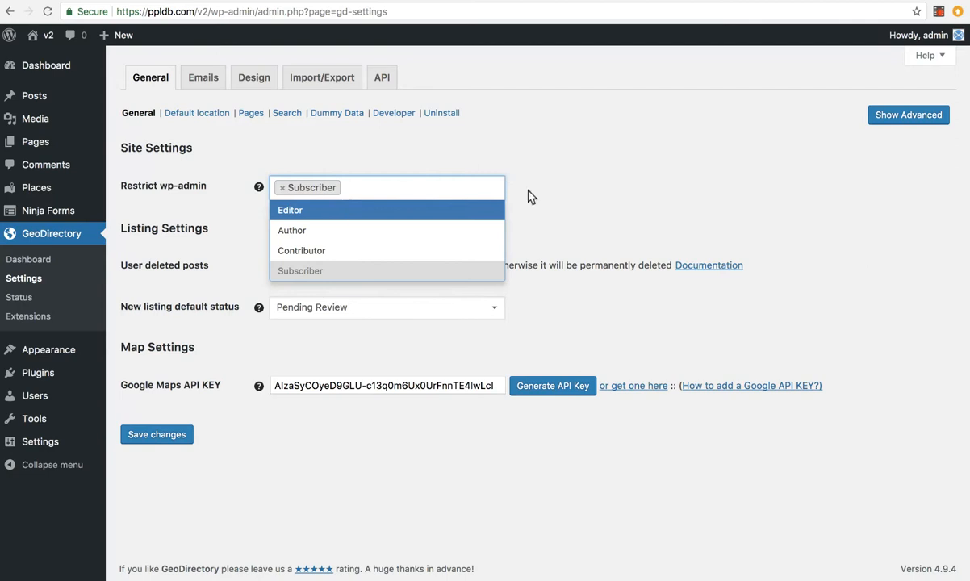
left_click(550, 183)
mouse_move(261, 194)
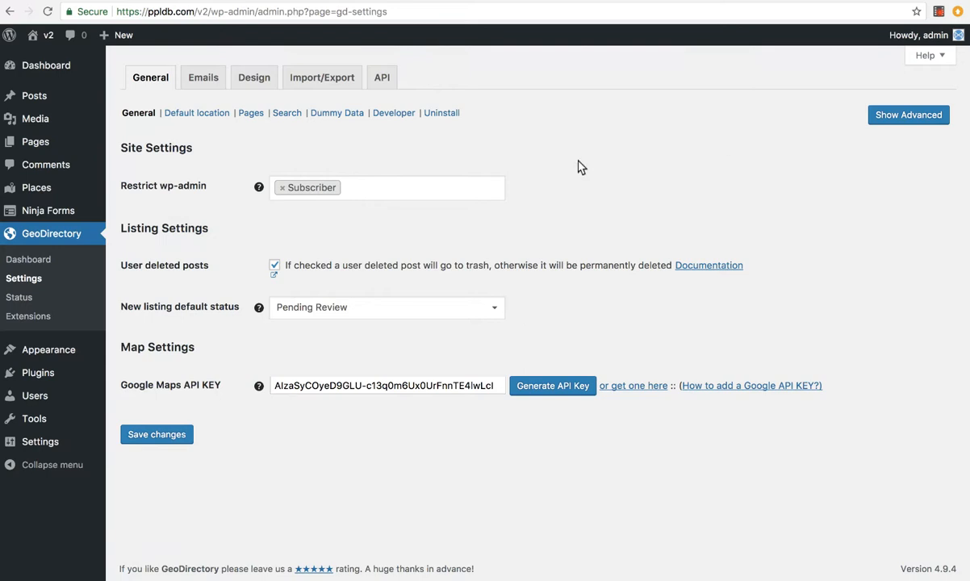
Look up the setup wizard entry in the help section of the GeoDirectory settings, and close the help
left_click(921, 57)
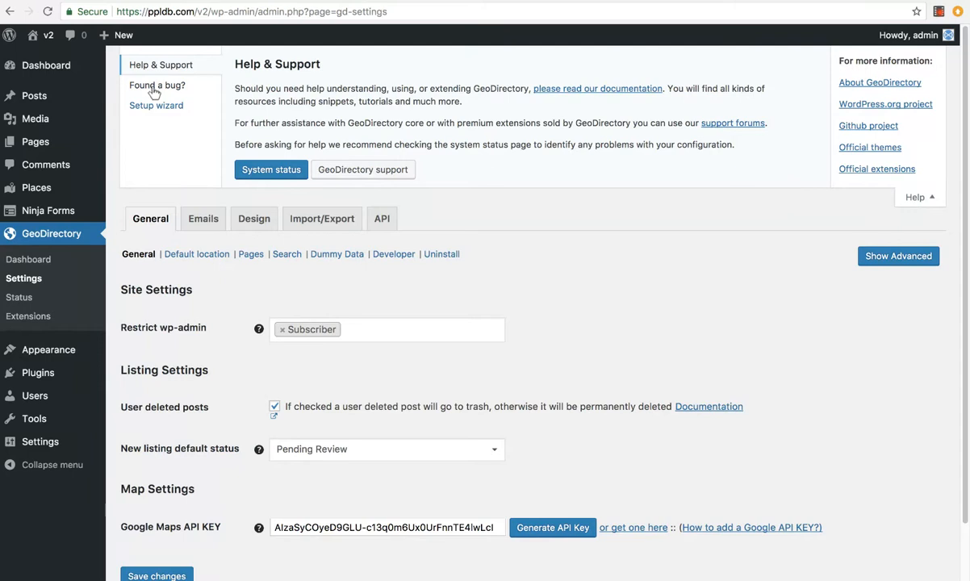
left_click(156, 106)
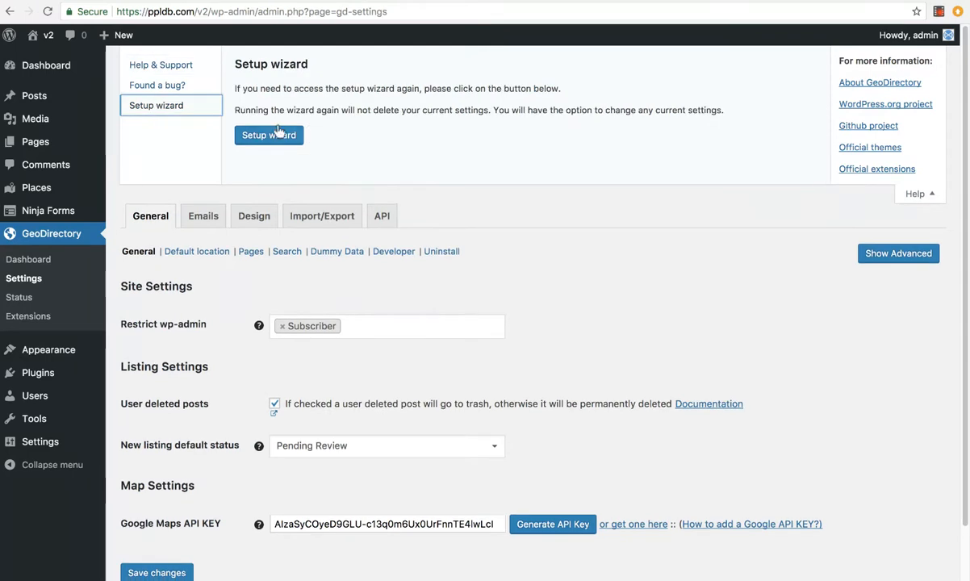
left_click(915, 195)
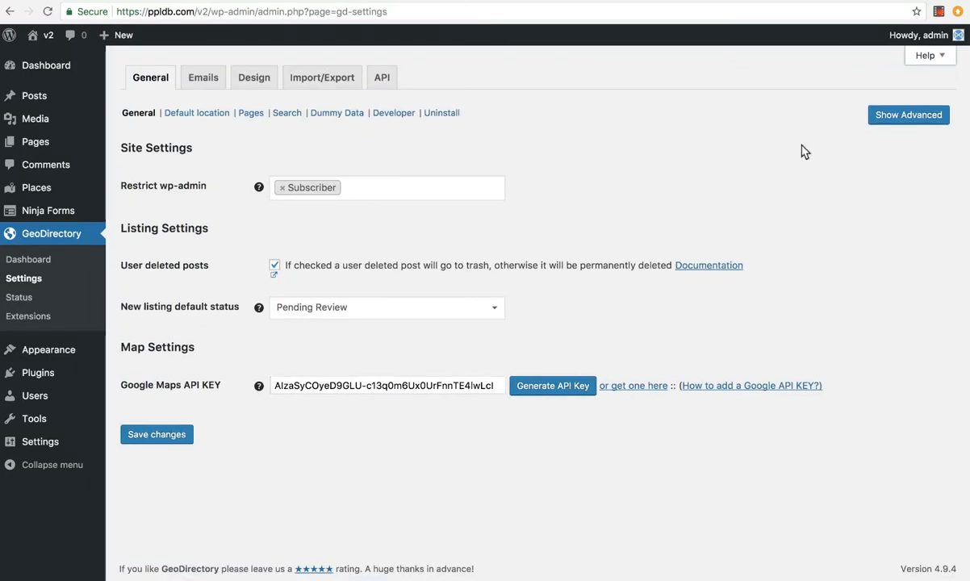
Show the advanced options in the general settings, look through them, and hide them again
left_click(932, 118)
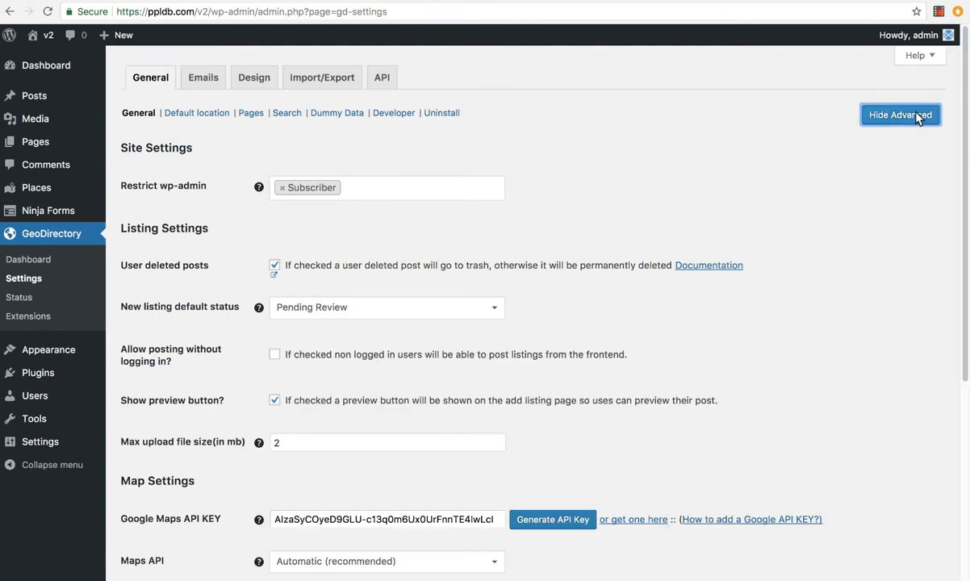
scroll(686, 245, "down", 5)
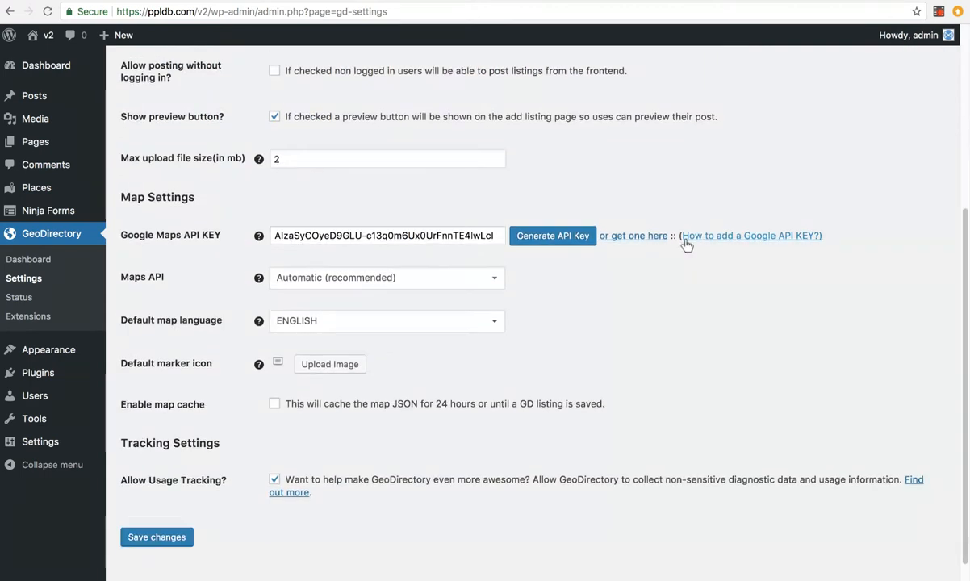
scroll(685, 226, "up", 5)
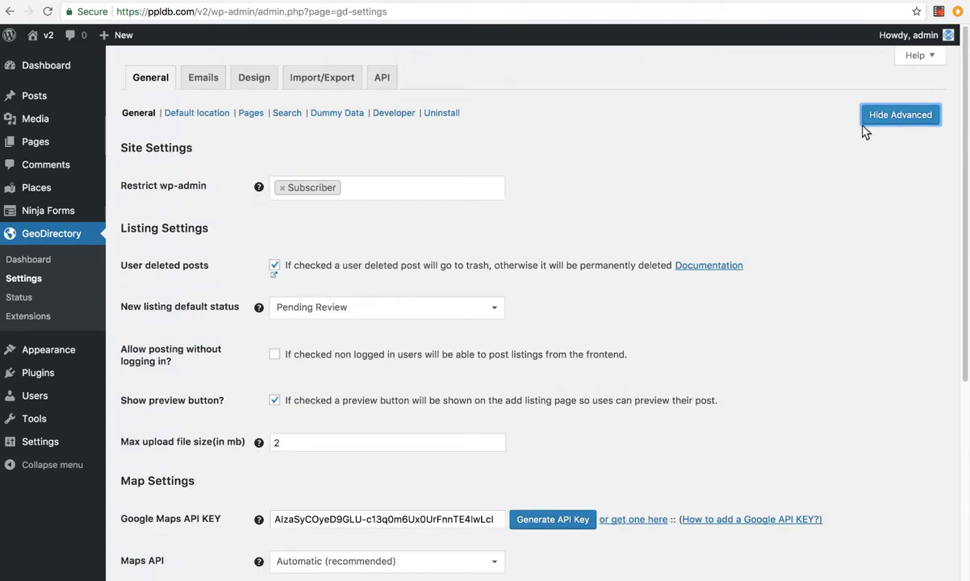
left_click(887, 118)
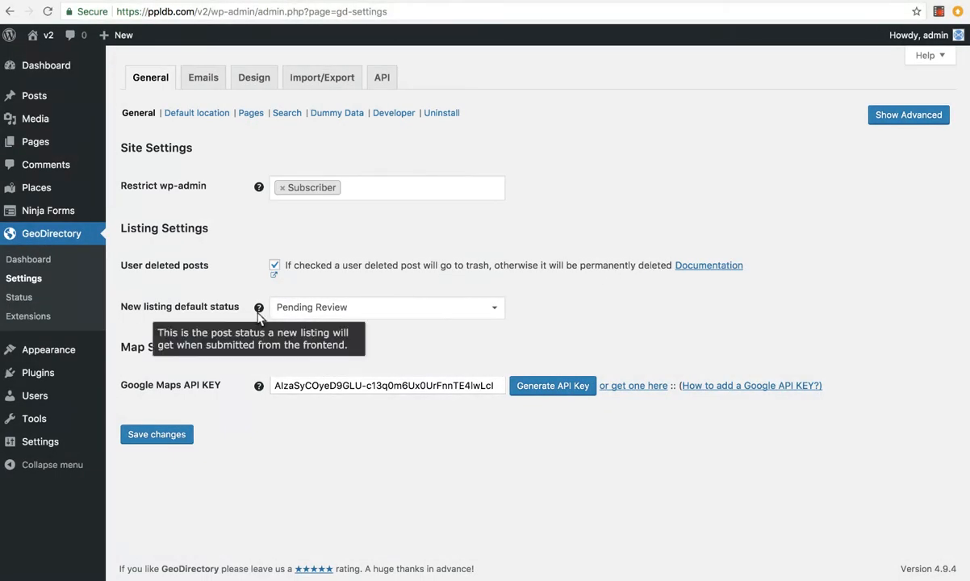
Check the new listing default status field, and reveal the advanced options to review the listing settings
left_click(313, 311)
left_click(313, 313)
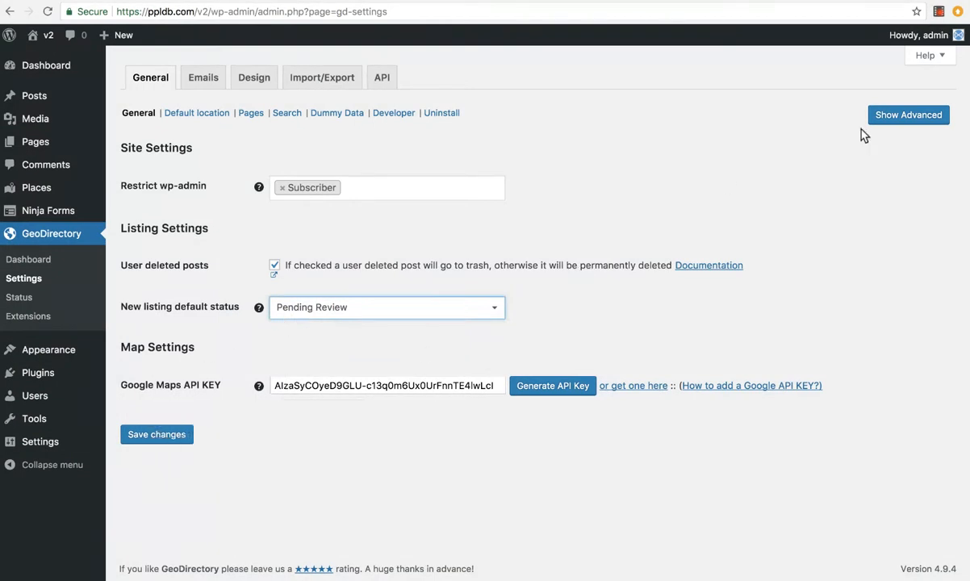
left_click(901, 115)
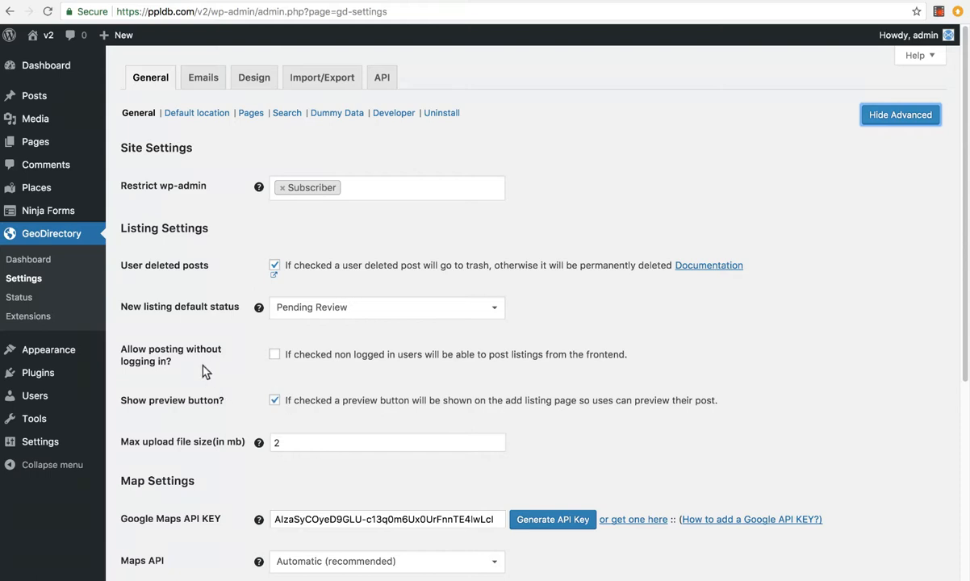
scroll(204, 369, "down", 1)
scroll(204, 370, "down", 3)
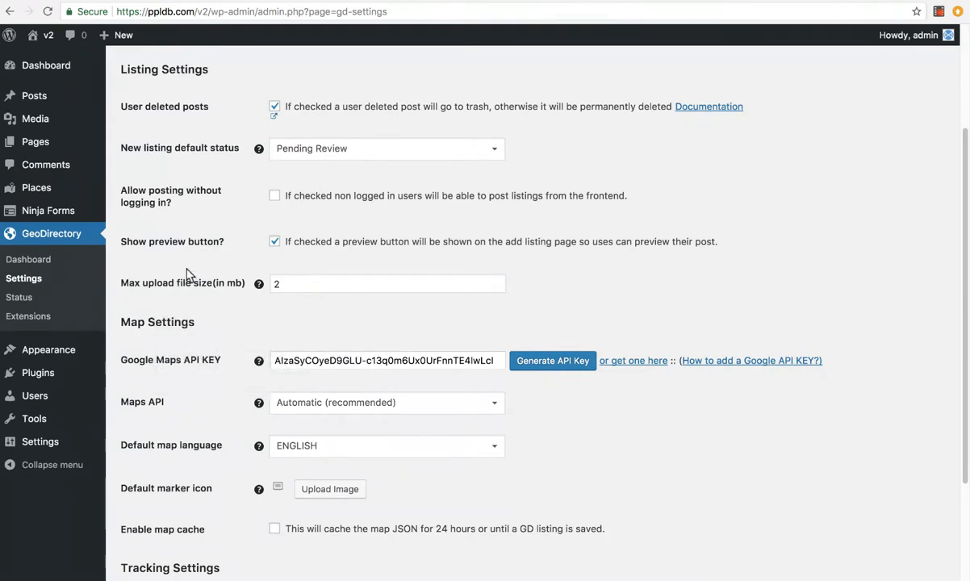
scroll(186, 275, "down", 2)
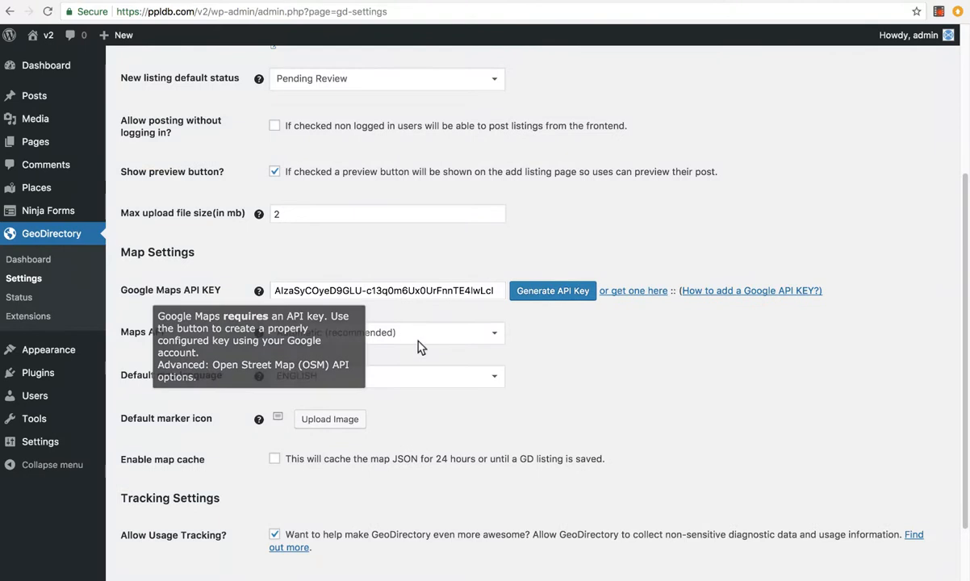
Examine the available Maps API choices and the remaining advanced map and usage tracking settings
left_click(379, 331)
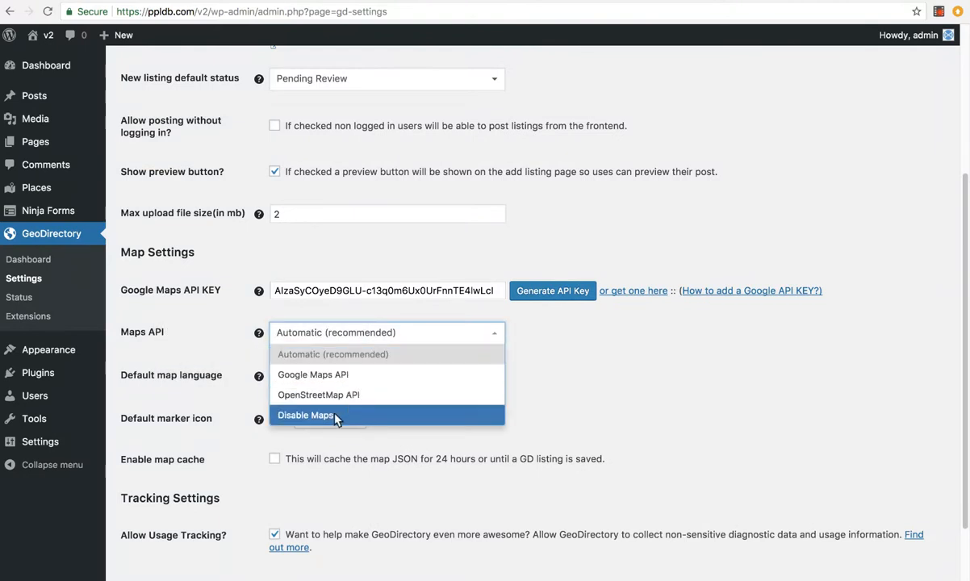
left_click(215, 319)
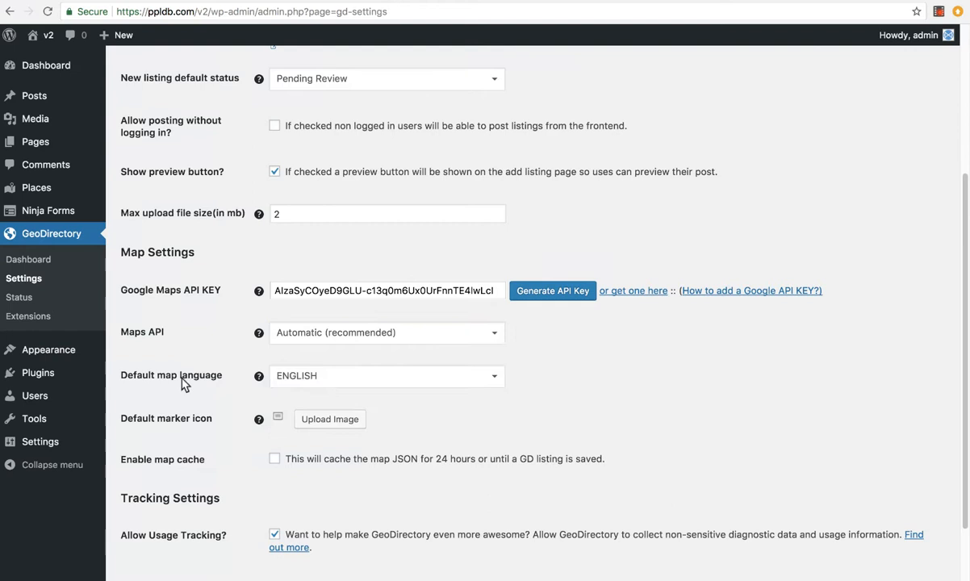
scroll(183, 384, "down", 1)
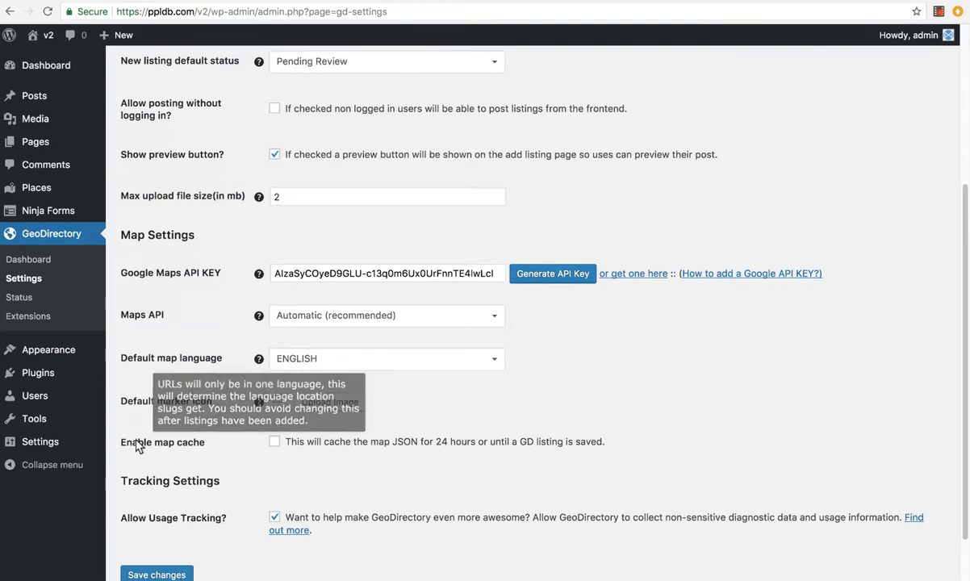
scroll(138, 440, "down", 1)
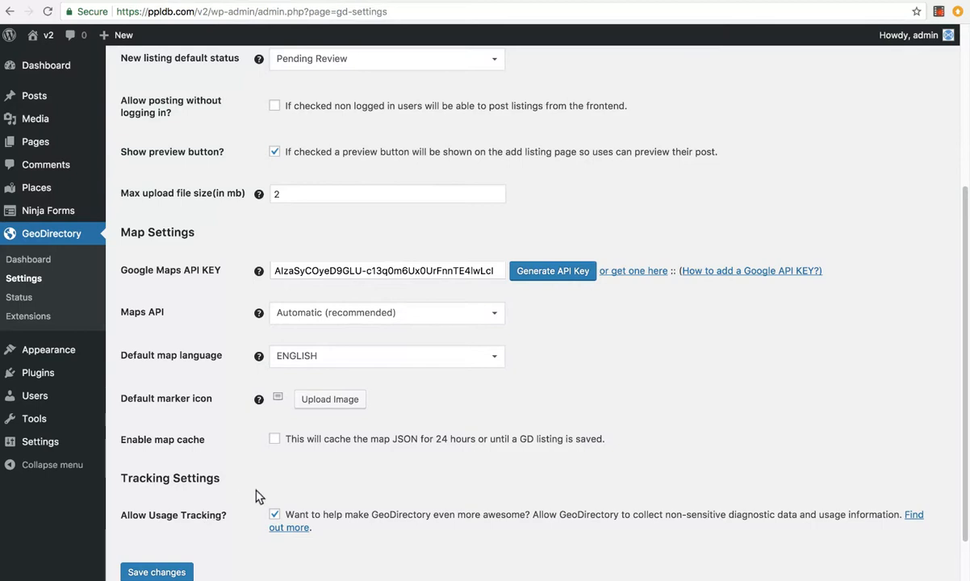
left_click(275, 514)
scroll(186, 428, "up", 4)
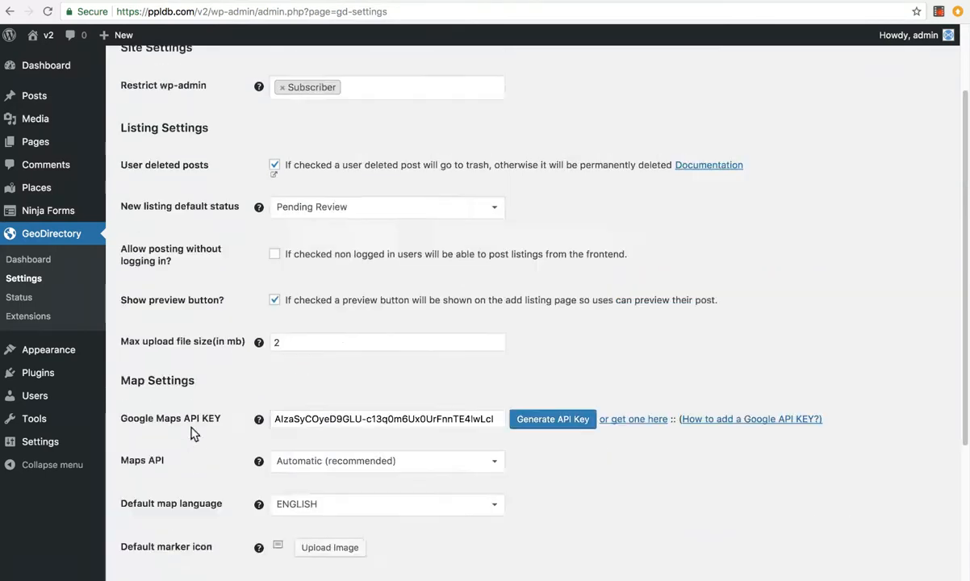
Inspect the default location map and its advanced address and coordinate fields, and open the GeoDirectory page settings
left_click(210, 119)
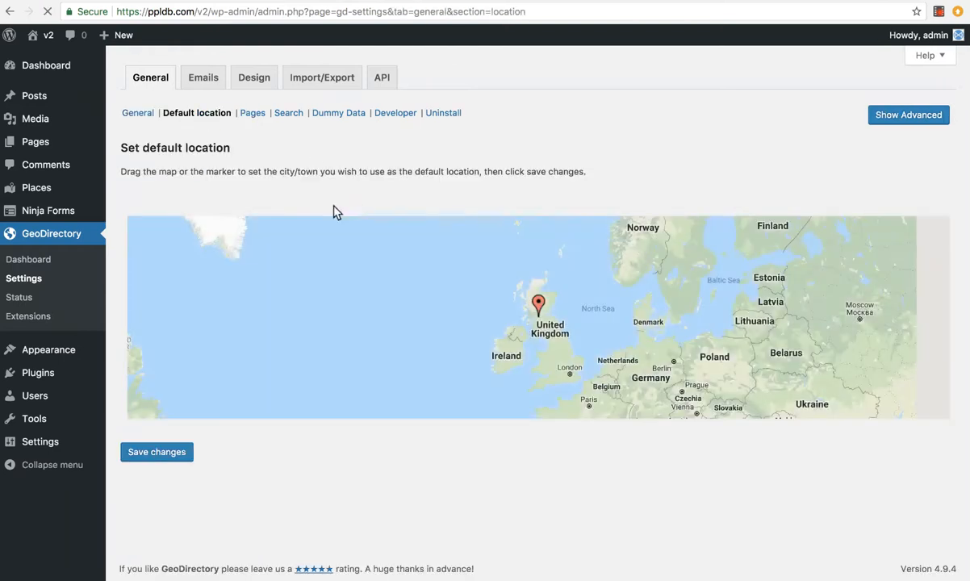
left_click(874, 121)
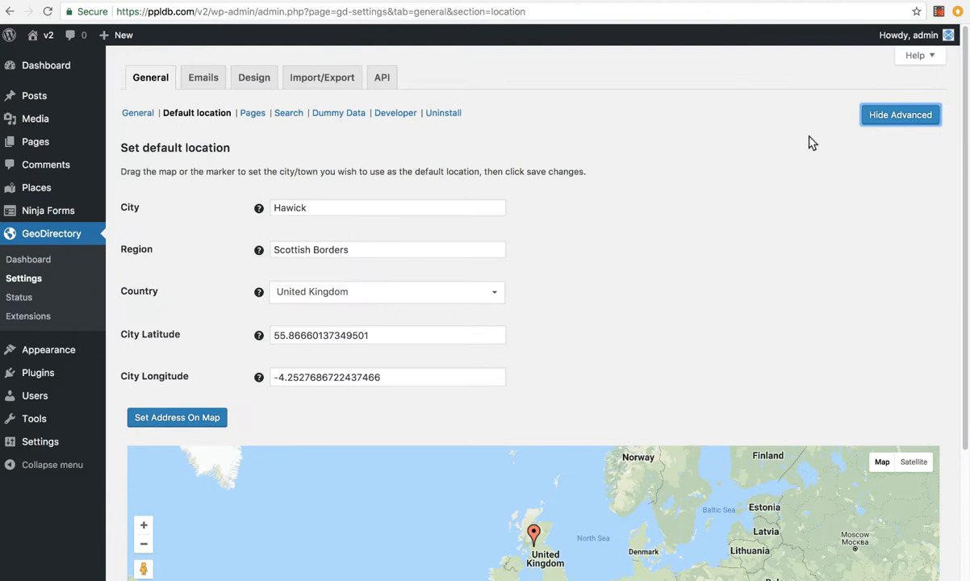
left_click(897, 117)
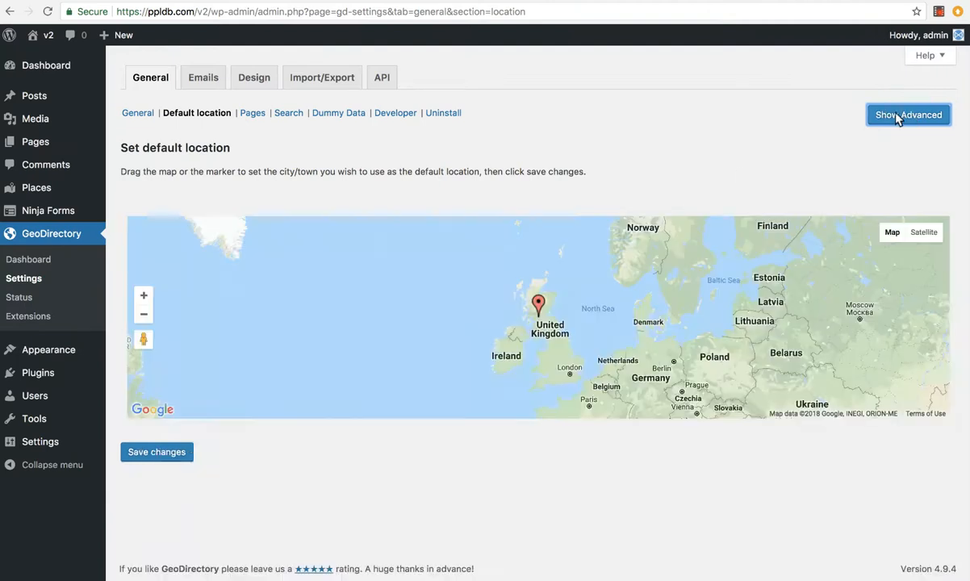
left_click(252, 114)
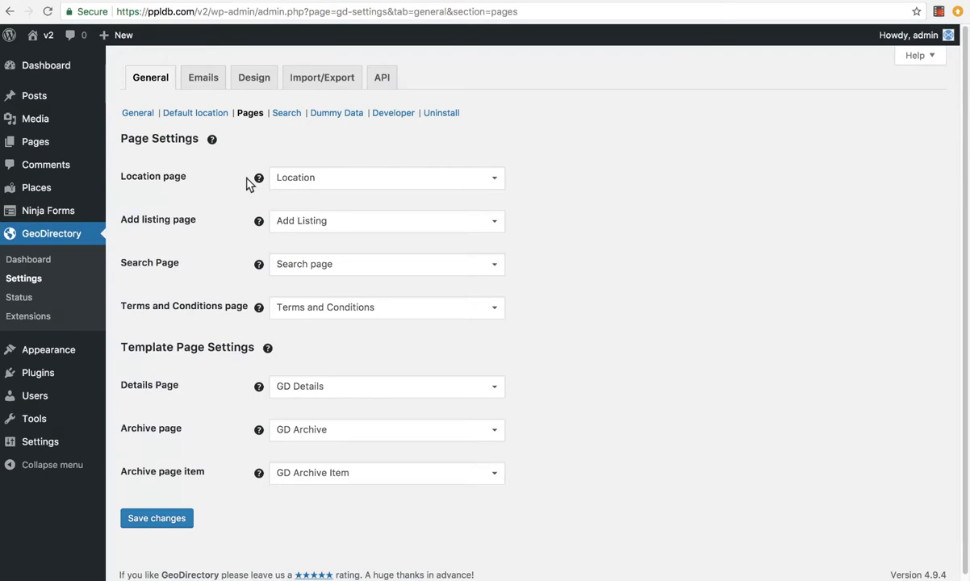
Inspect the Location page setting and review the other page and template page assignments
left_click(292, 177)
left_click(293, 177)
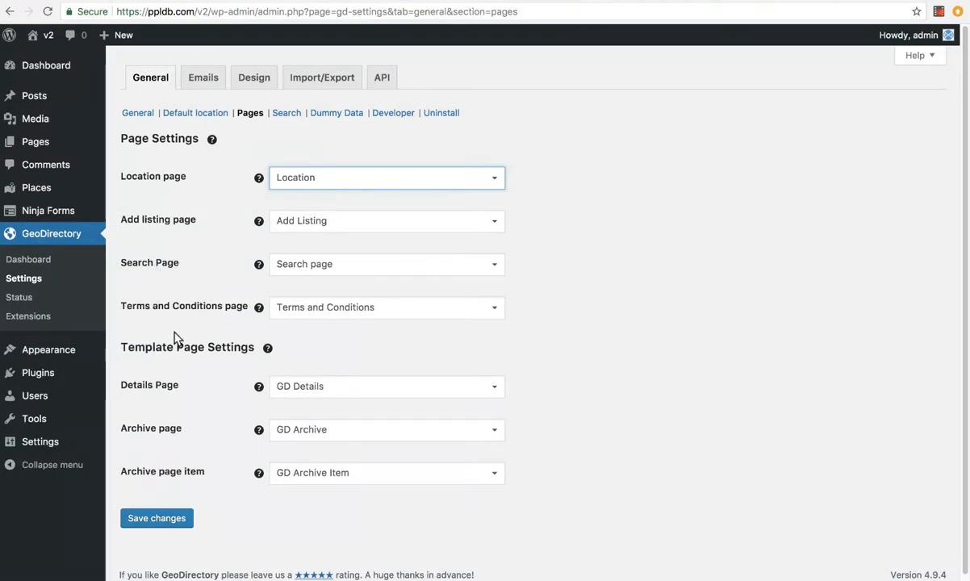
scroll(169, 347, "down", 1)
scroll(173, 349, "up", 1)
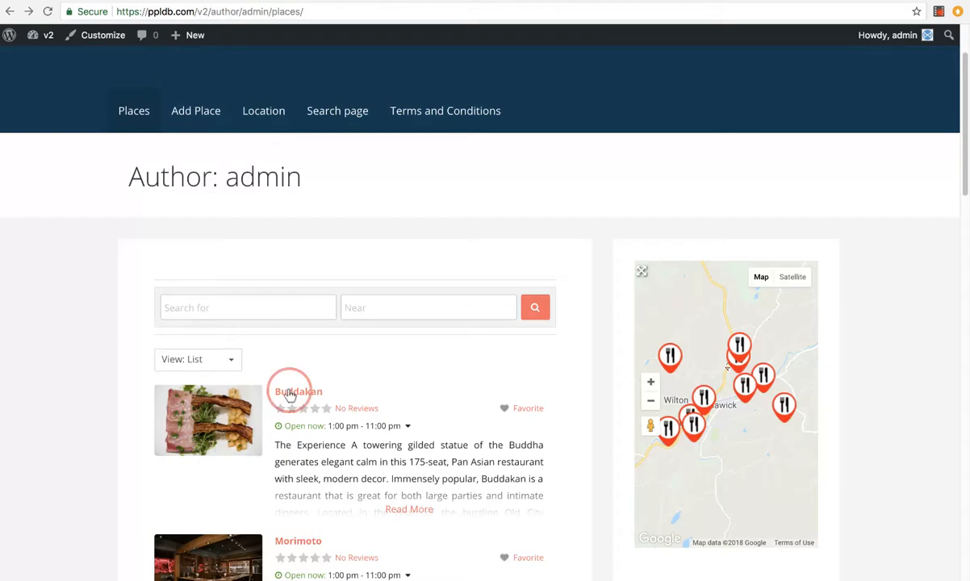
Open the Buddakan listing on the front end to view its details page, and return to the Places archive
left_click(288, 392)
scroll(323, 283, "down", 5)
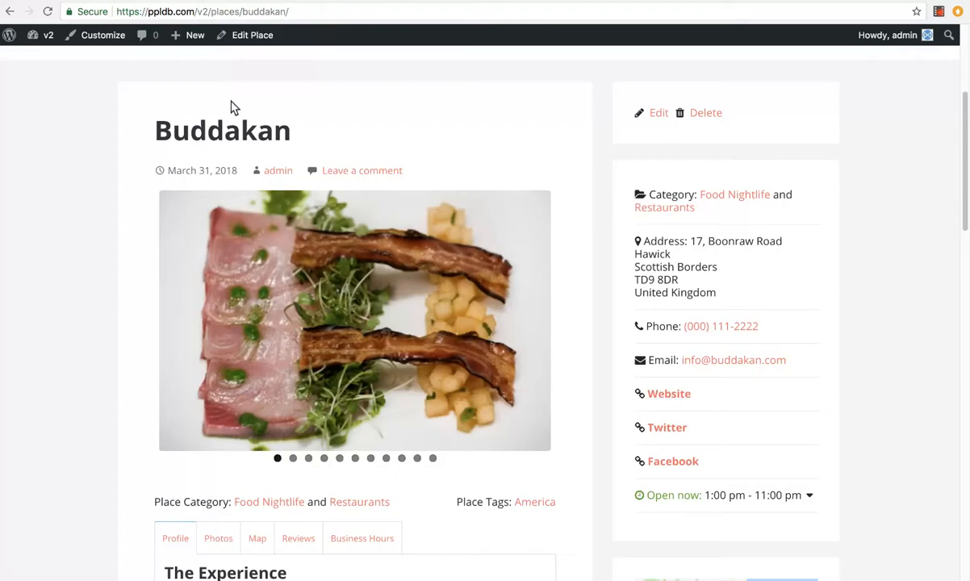
scroll(106, 156, "up", 3)
left_click(134, 109)
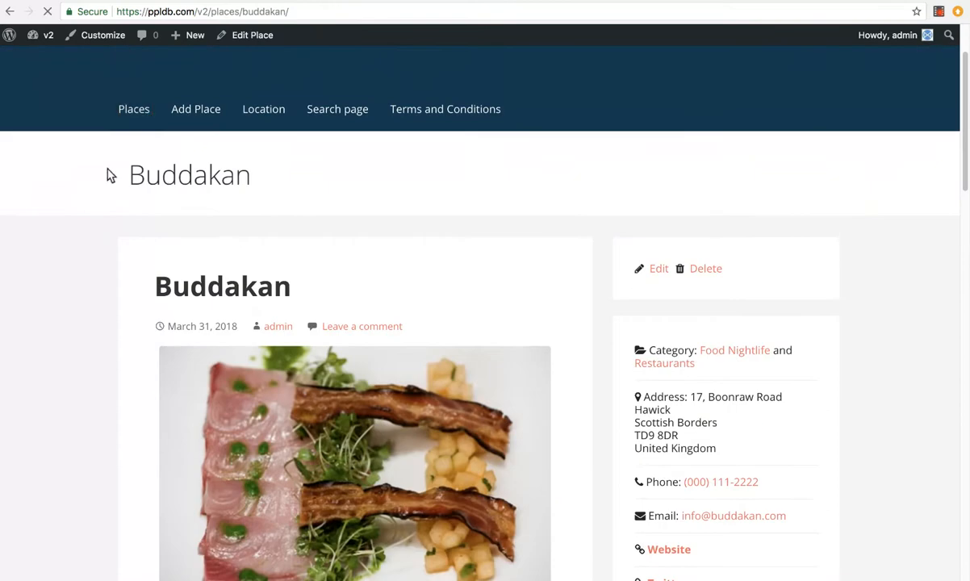
Examine the Places archive layout, highlighting the Buddakan entry as a single archive item and clearing the highlight
scroll(202, 261, "down", 3)
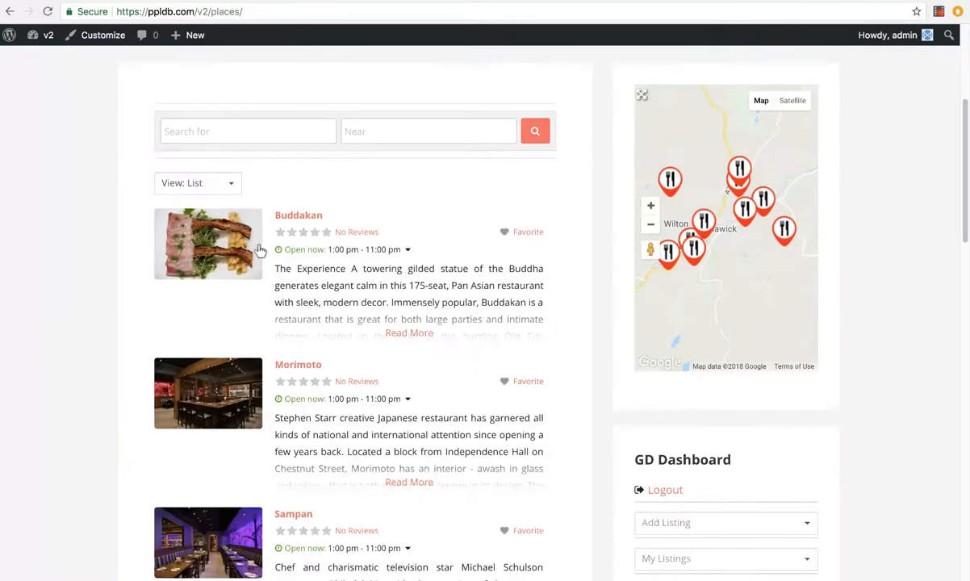
scroll(297, 199, "up", 5)
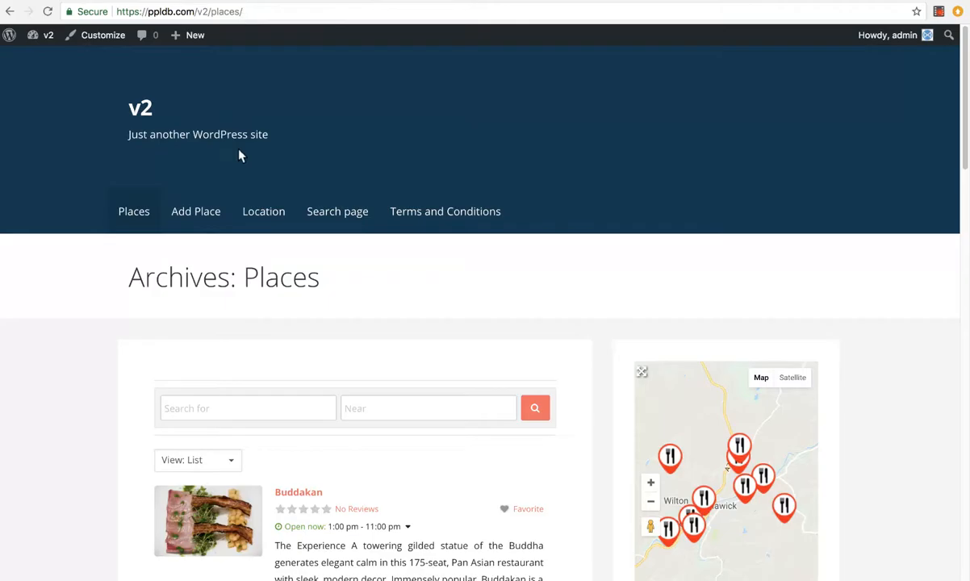
scroll(152, 242, "down", 3)
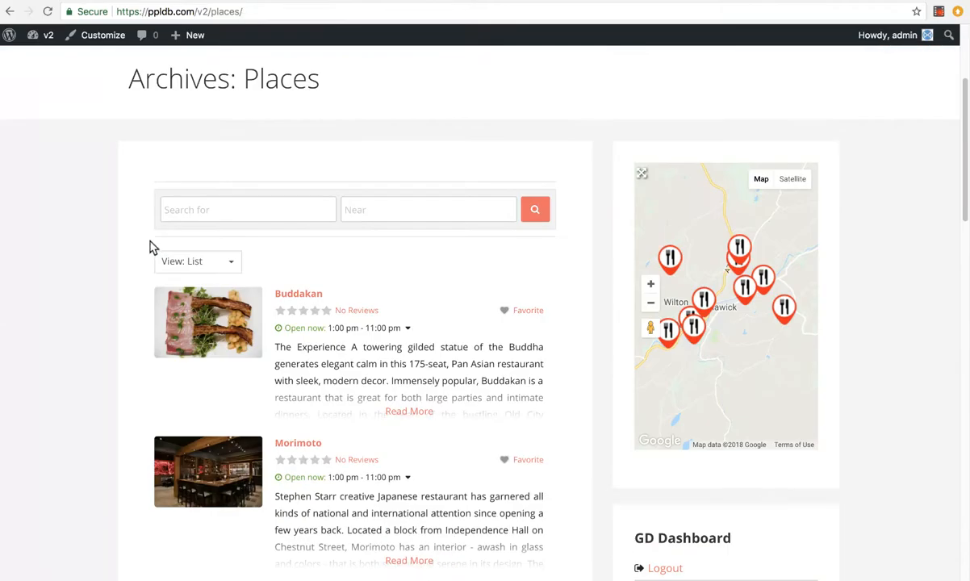
left_click(148, 284)
left_click_drag(148, 288, 516, 404)
scroll(314, 347, "down", 3)
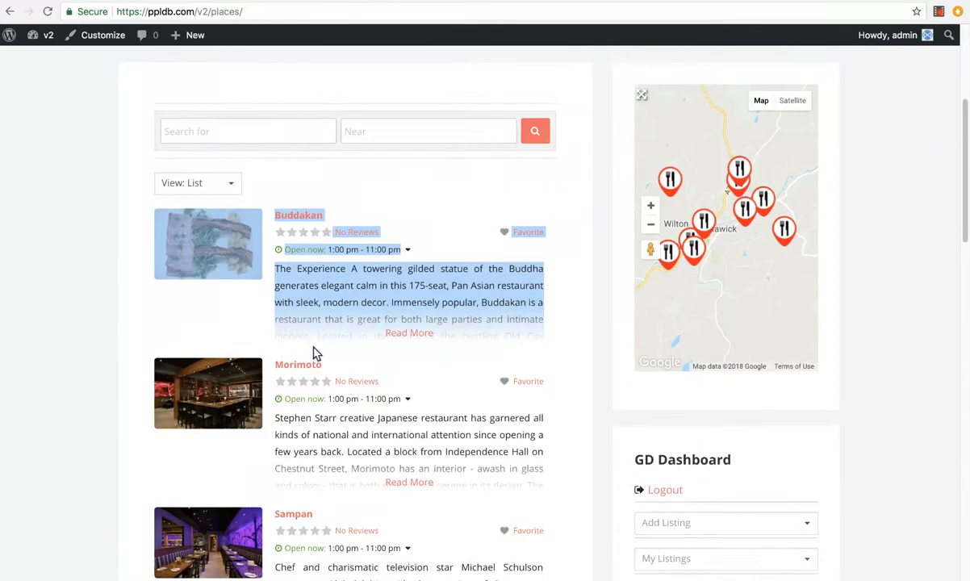
left_click(123, 256)
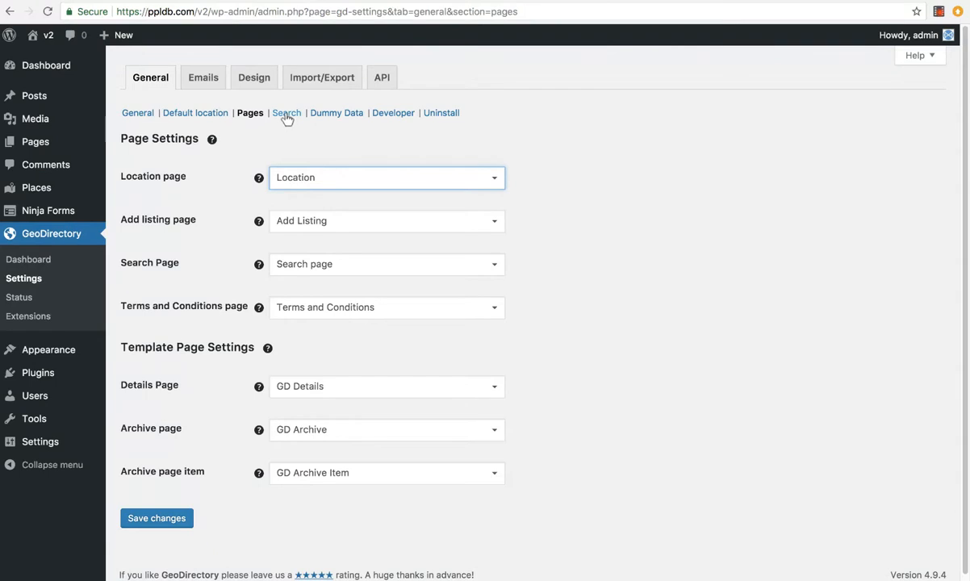
Open the GeoDirectory search settings and check the search placeholder text and near radius fields
left_click(287, 114)
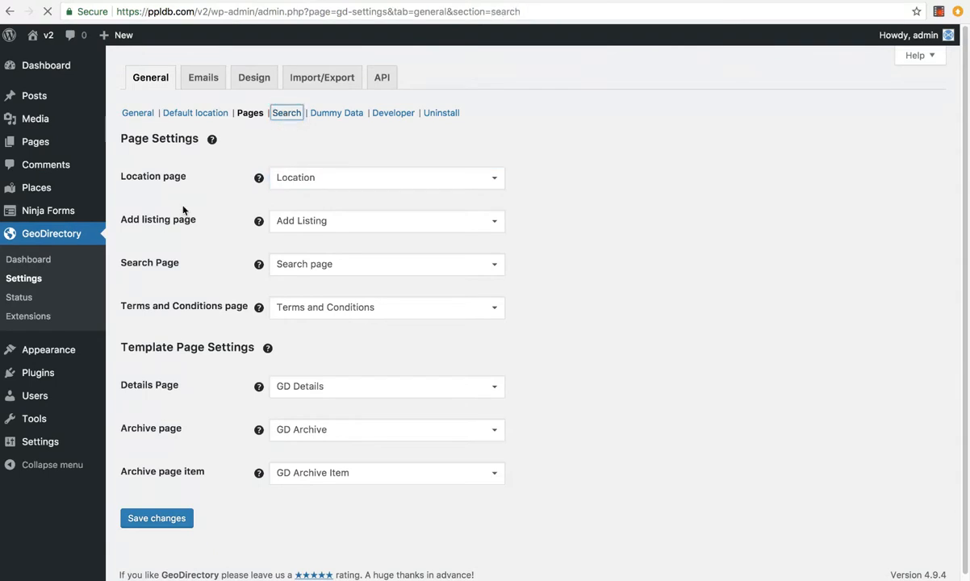
left_click(318, 193)
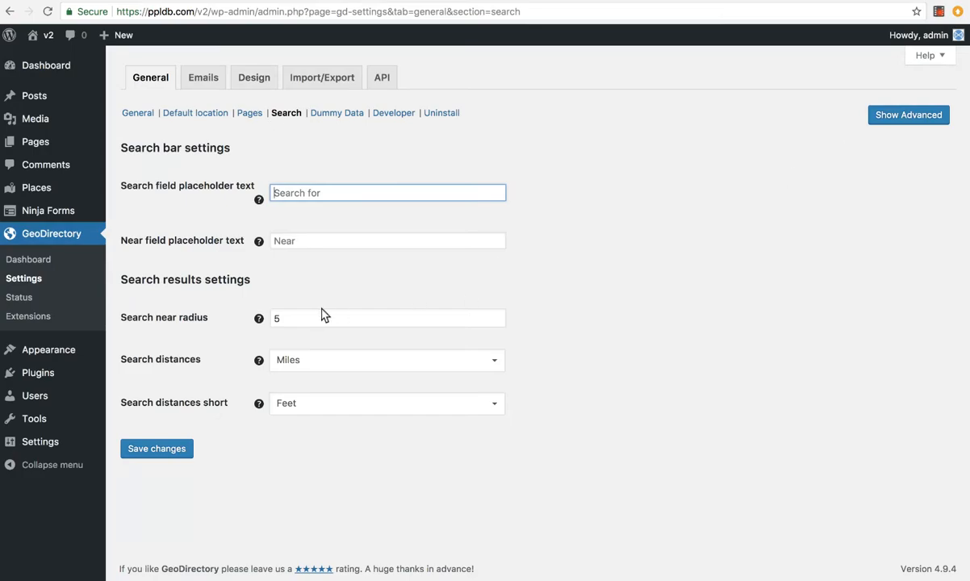
left_click(298, 316)
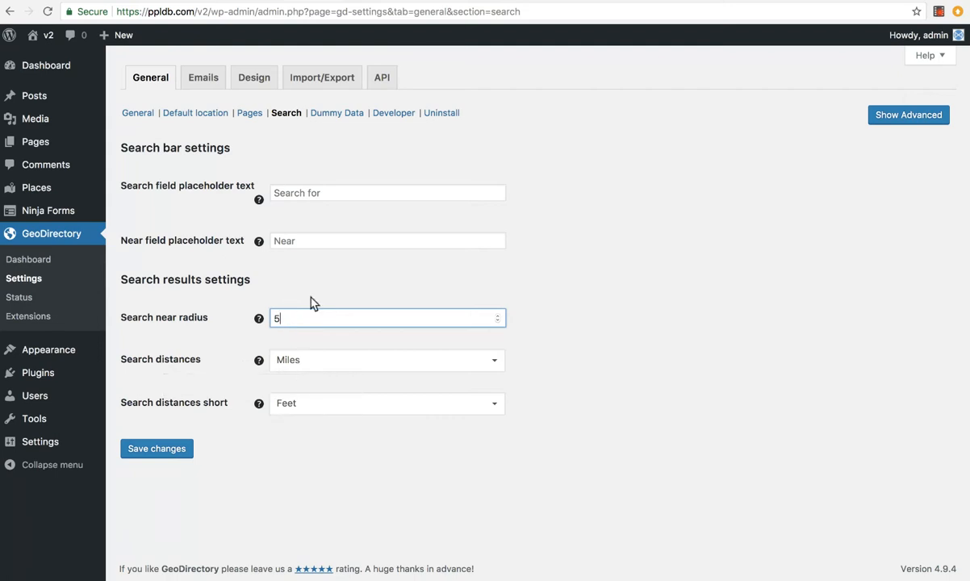
Show the advanced search options and compare the search button label setting with the search bar on the Places page
left_click(893, 116)
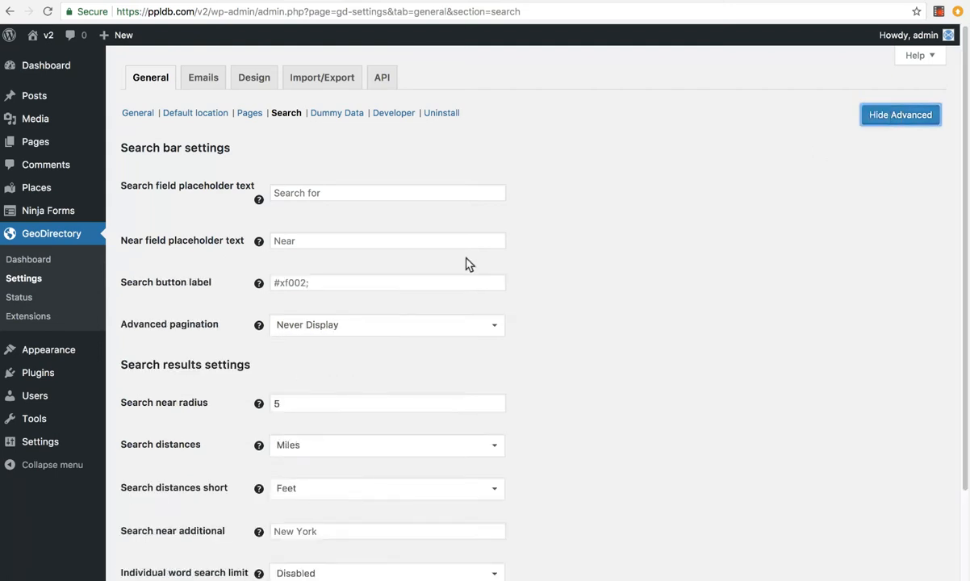
scroll(260, 206, "down", 1)
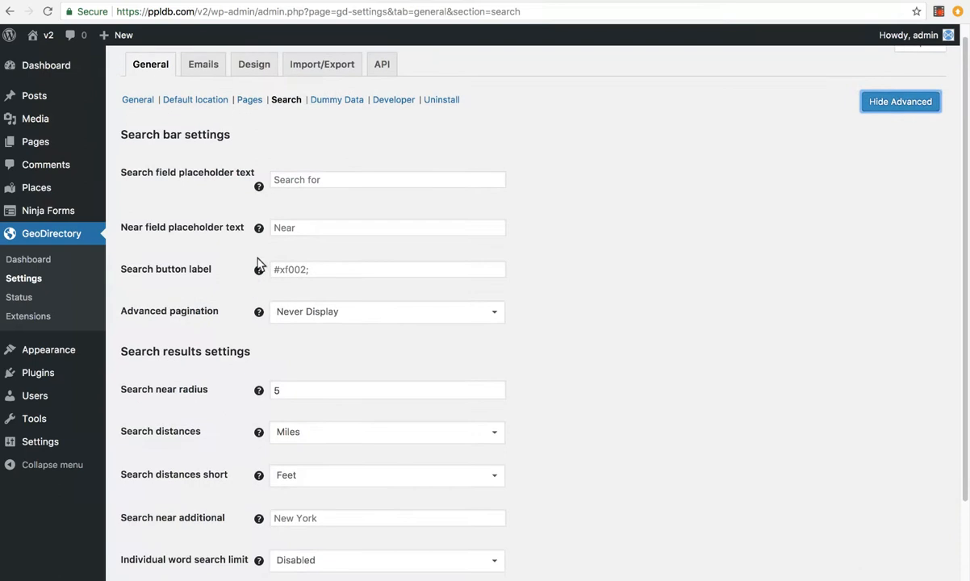
left_click(263, 2)
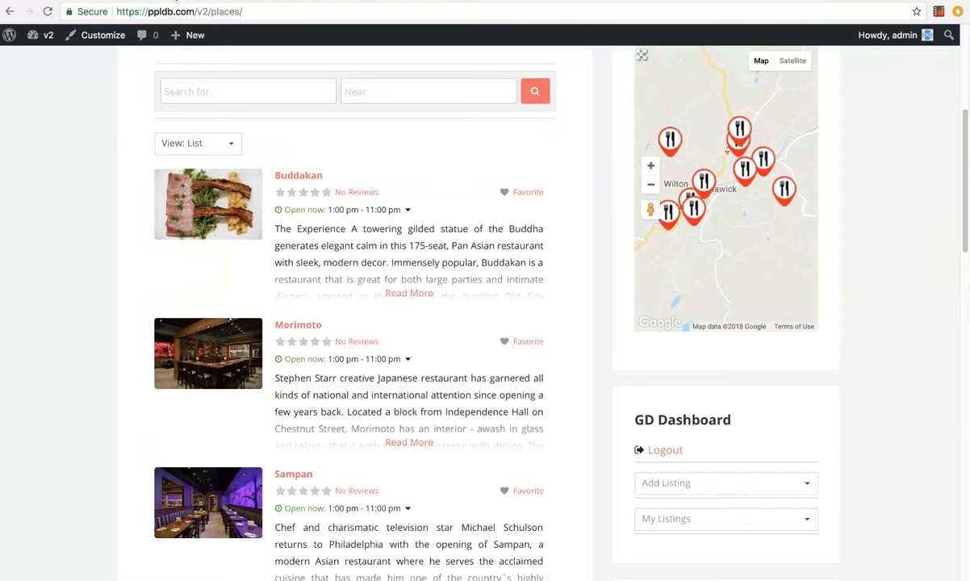
key("ctrl+shift+Tab")
left_click(295, 269)
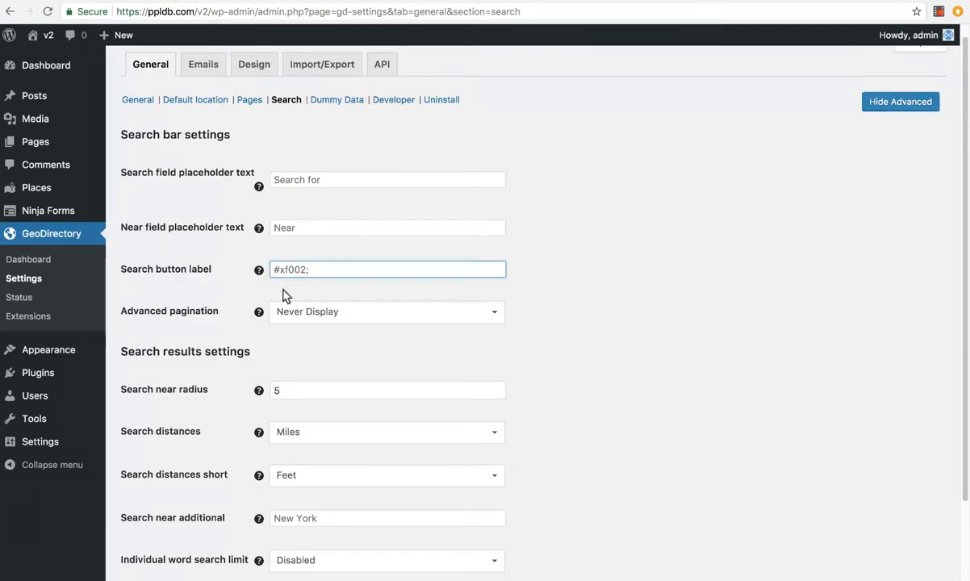
Review the advanced pagination choices and the help for the remaining advanced search settings, leaving the selections as they are
mouse_move(259, 270)
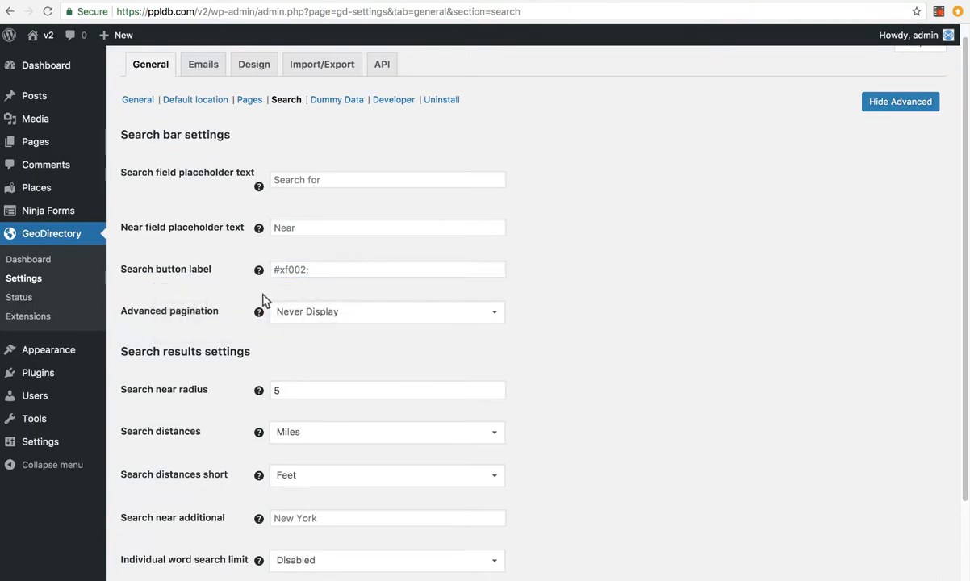
scroll(264, 291, "down", 1)
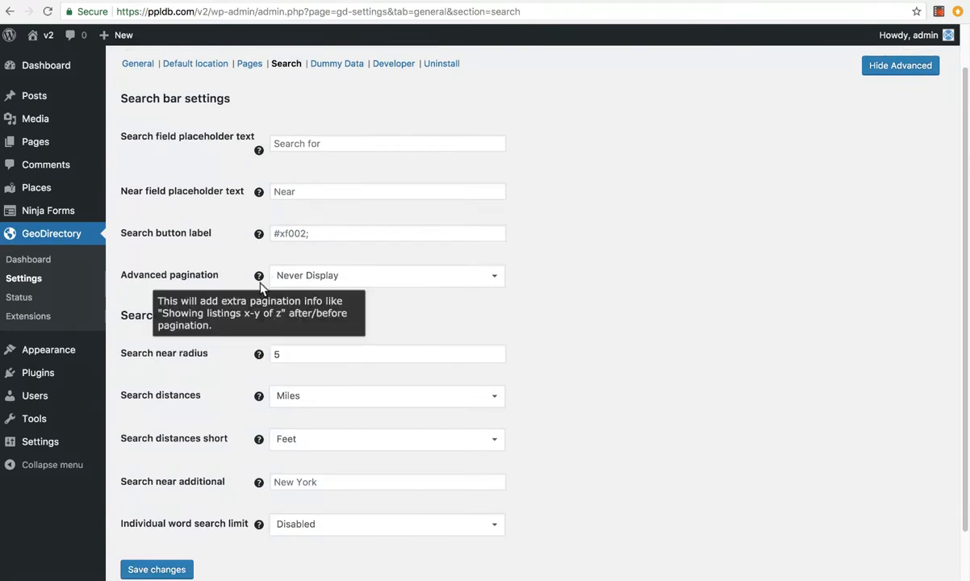
left_click(303, 277)
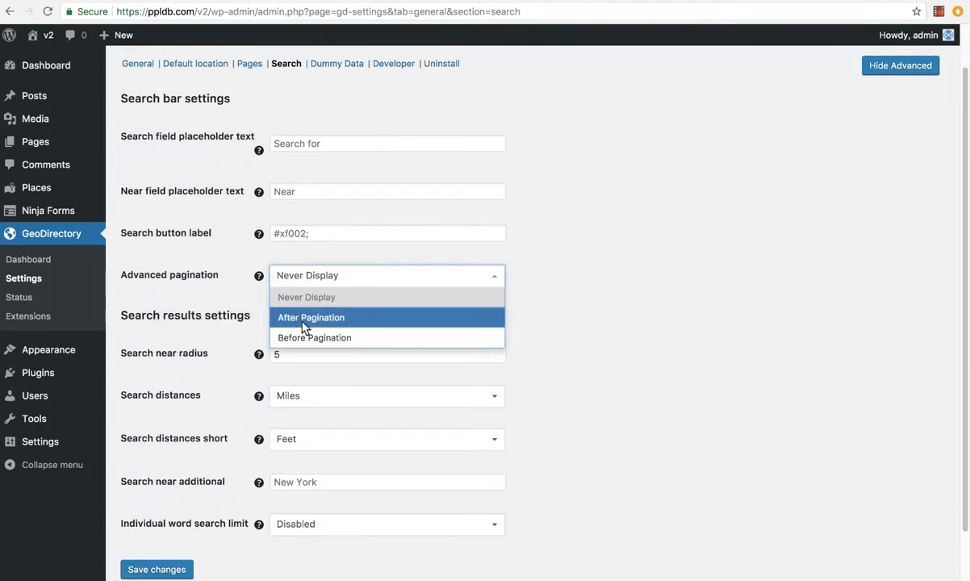
left_click(521, 256)
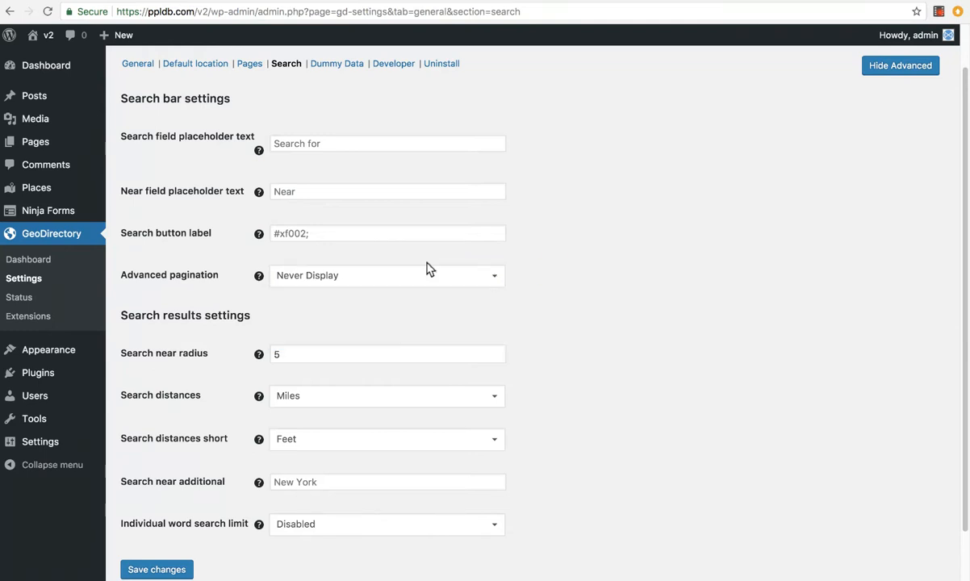
mouse_move(259, 276)
scroll(236, 296, "down", 1)
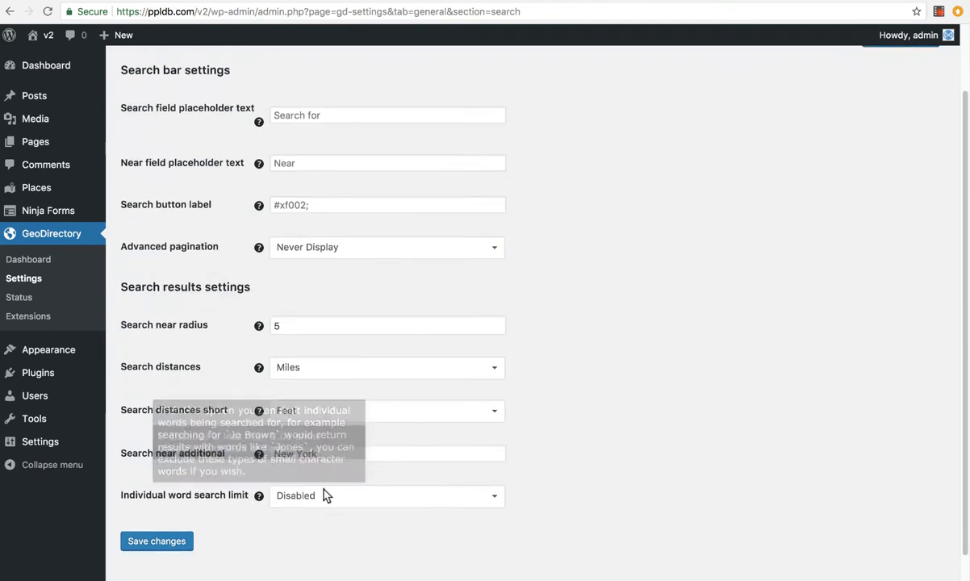
scroll(231, 355, "up", 3)
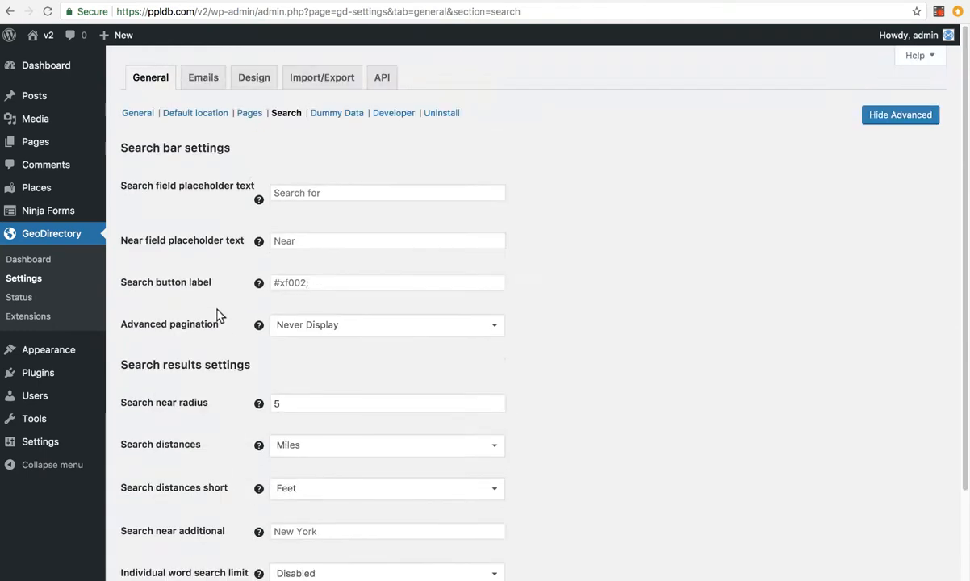
Look through the Dummy Data, Developer and Uninstall sections of the general settings
left_click(337, 113)
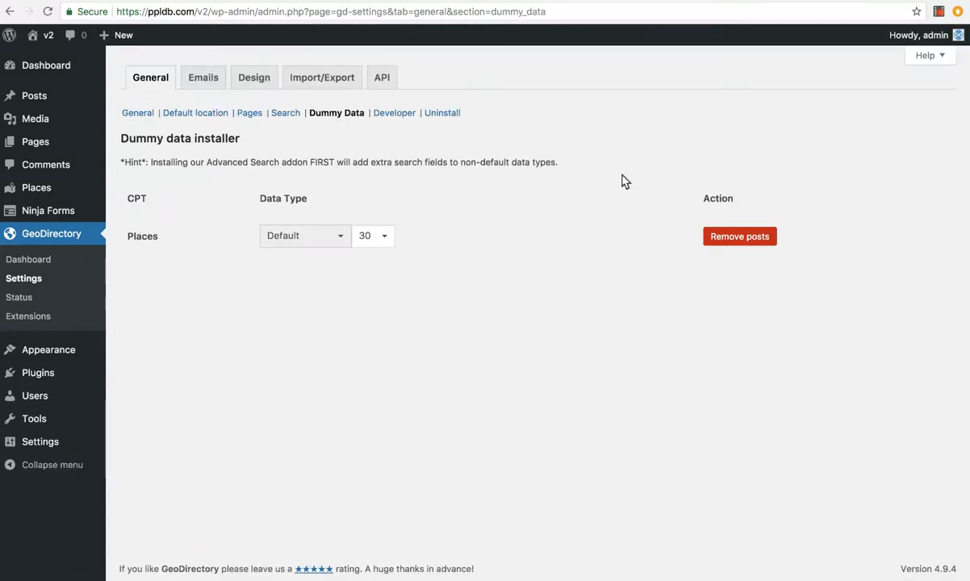
left_click(394, 113)
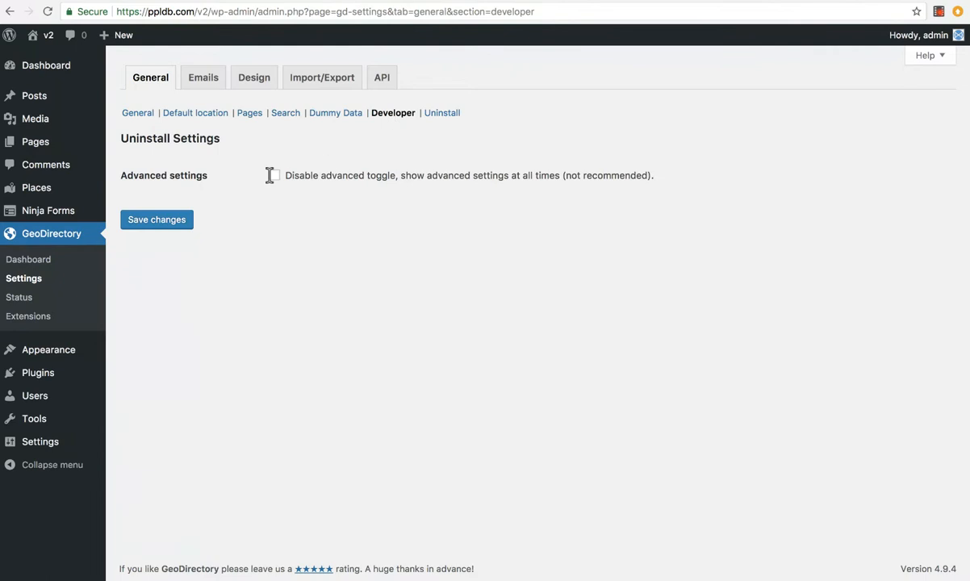
left_click(443, 113)
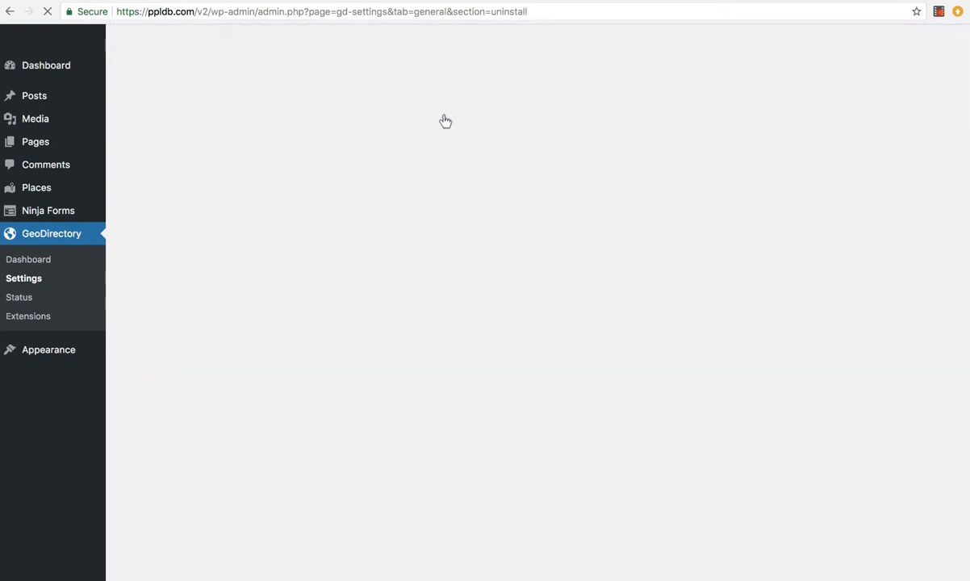
Reopen the uninstall settings from the general settings, and tick and clear the option to remove data on uninstall
left_click(203, 78)
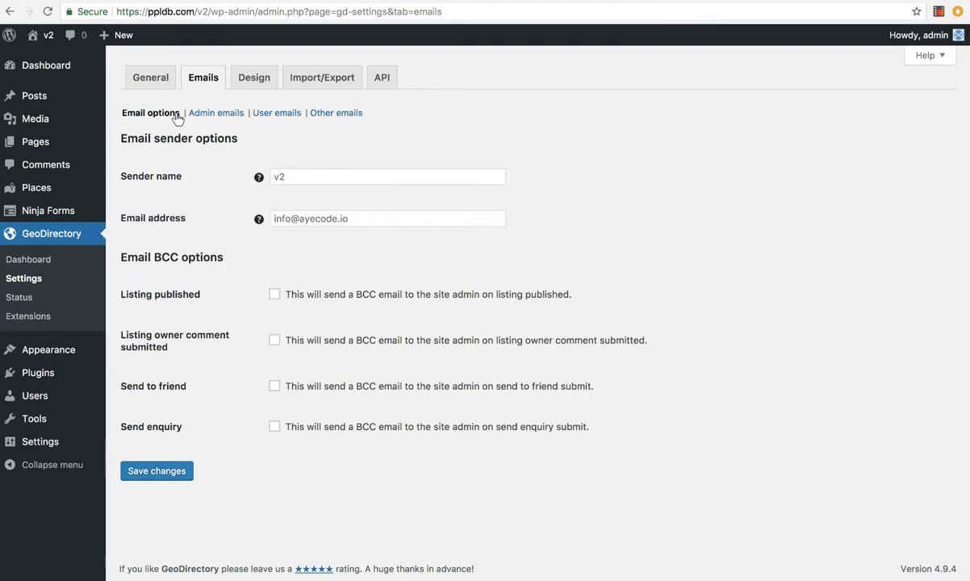
left_click(150, 78)
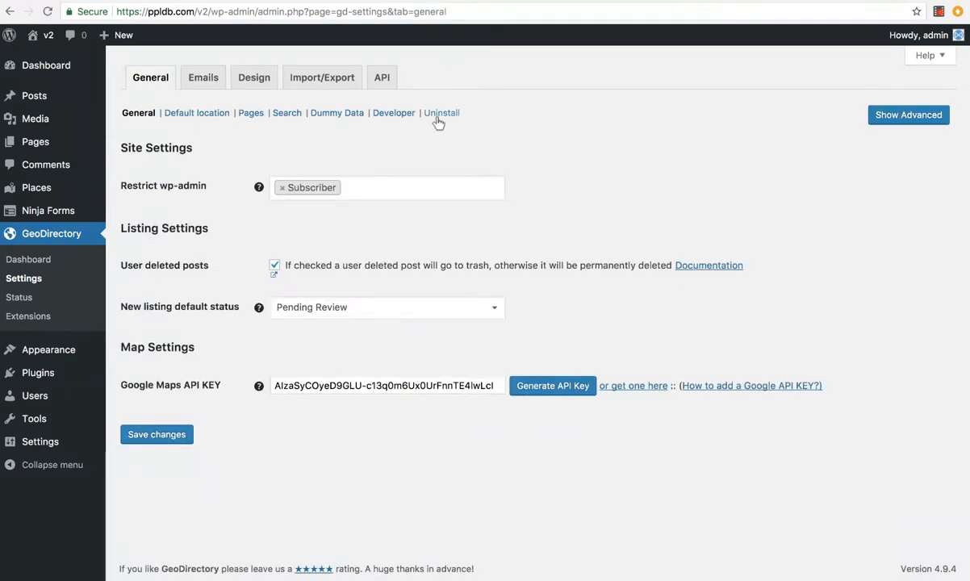
left_click(441, 113)
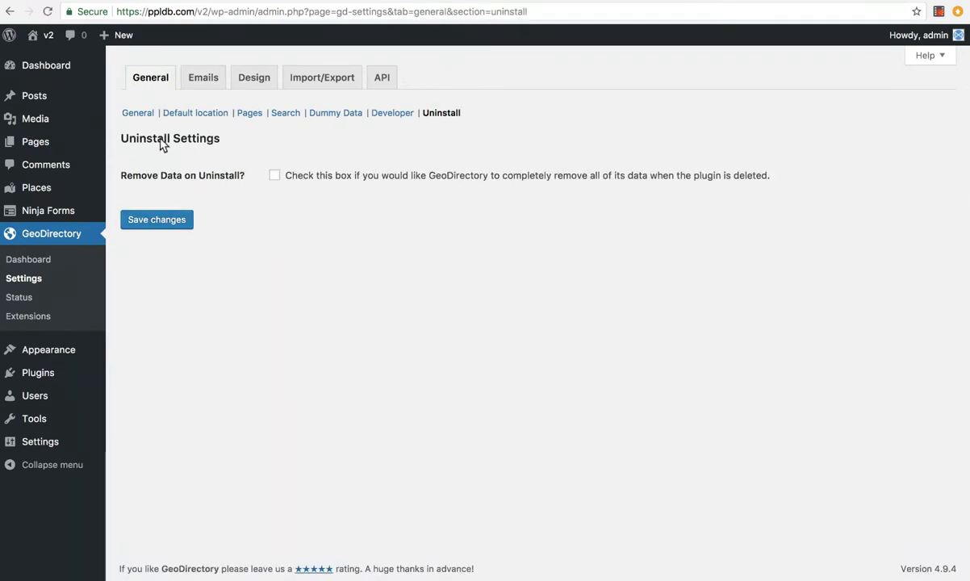
left_click(274, 175)
left_click(274, 175)
Open the email options and check the sender name and email address fields
left_click(203, 78)
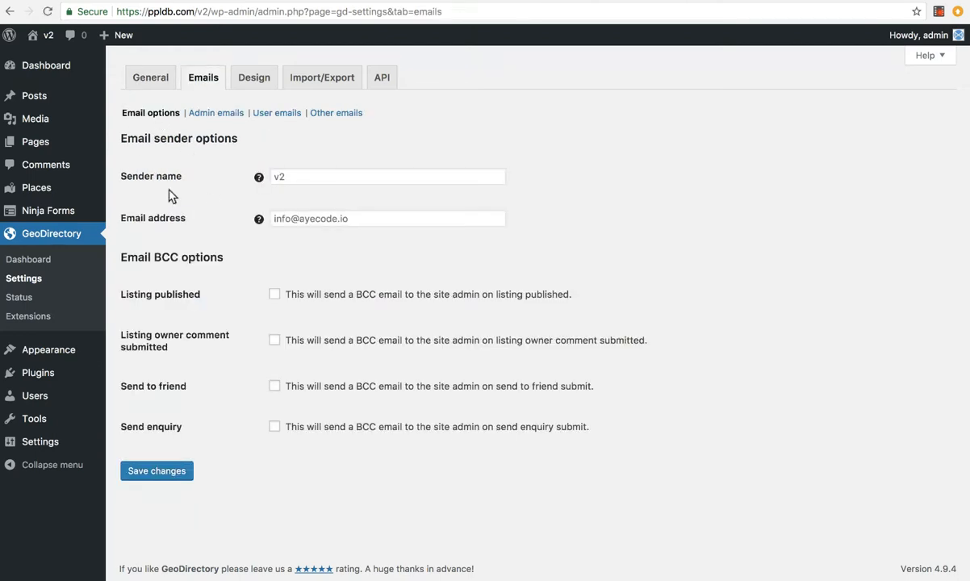
left_click(292, 179)
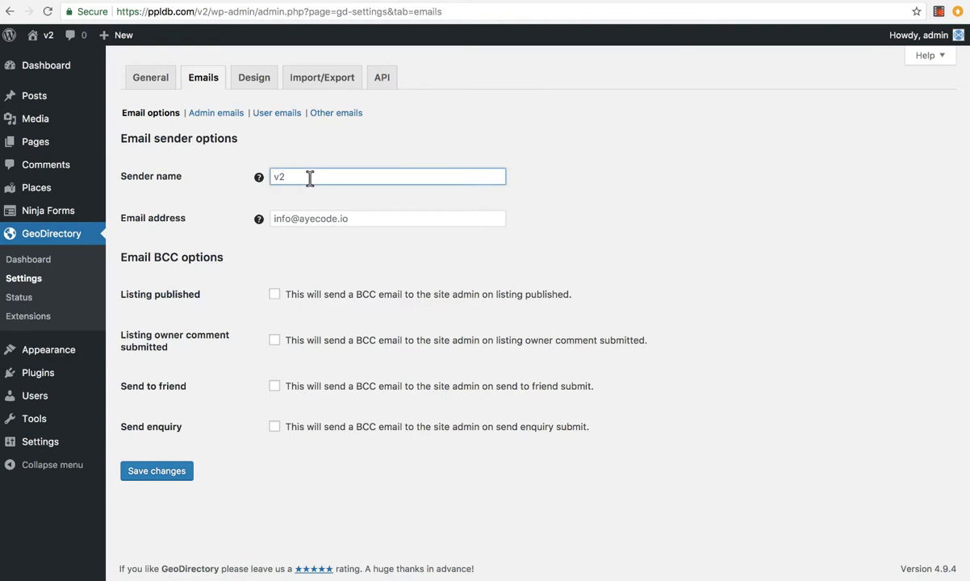
left_click(301, 218)
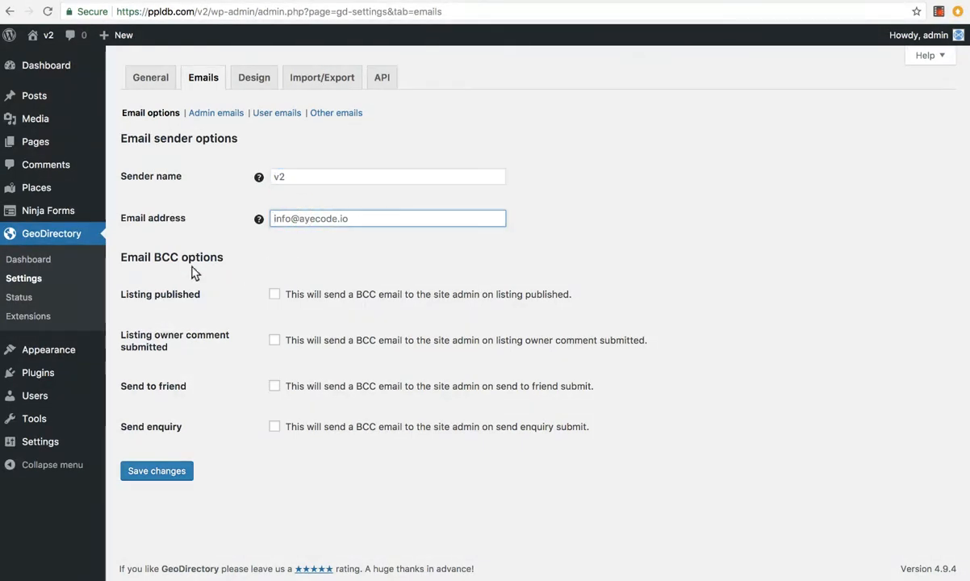
Tick the admin BCC options for listing published, listing owner comment submitted and send enquiry, leaving send to friend cleared
left_click(274, 293)
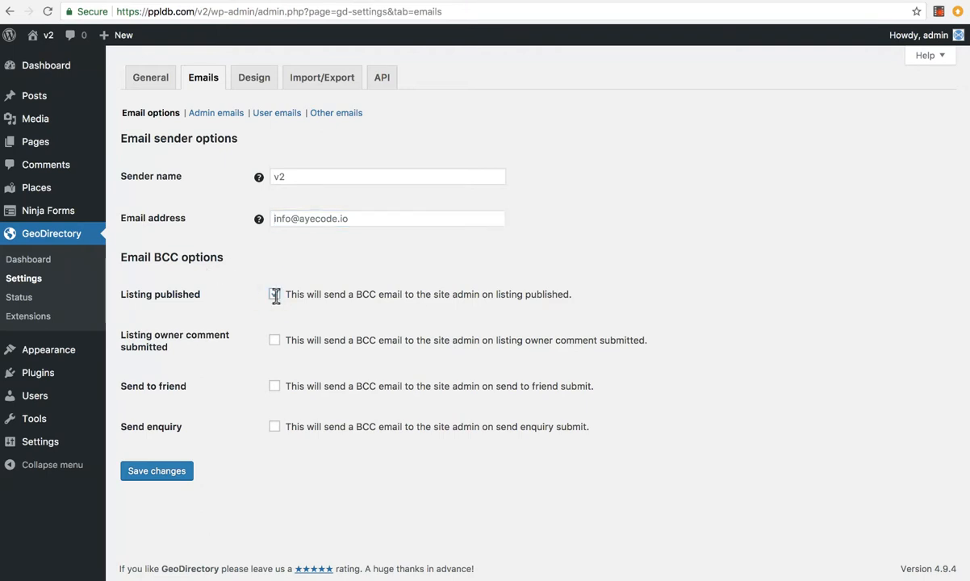
left_click(274, 340)
left_click(275, 386)
left_click(273, 426)
left_click(274, 386)
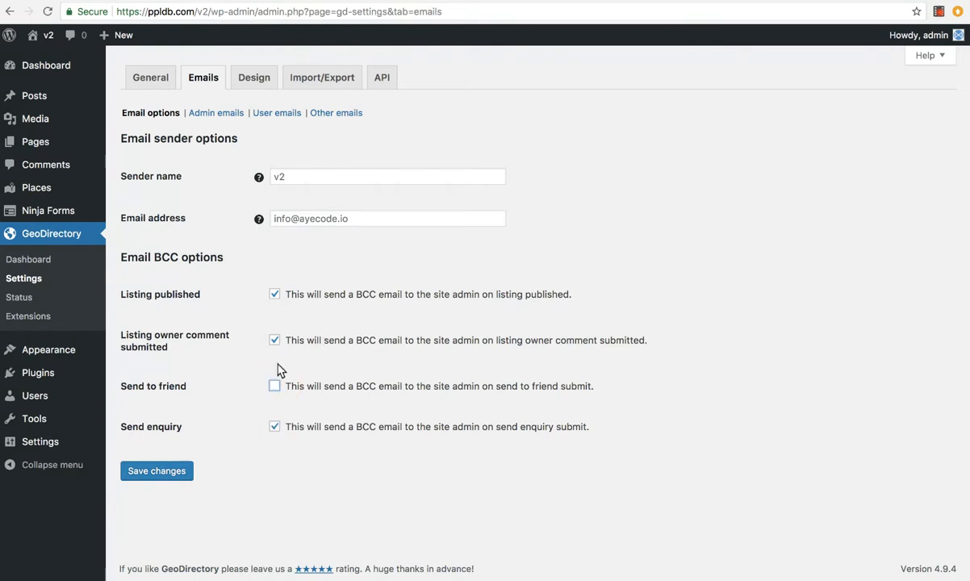
Open the admin email settings and show their advanced subject and body template options
left_click(217, 113)
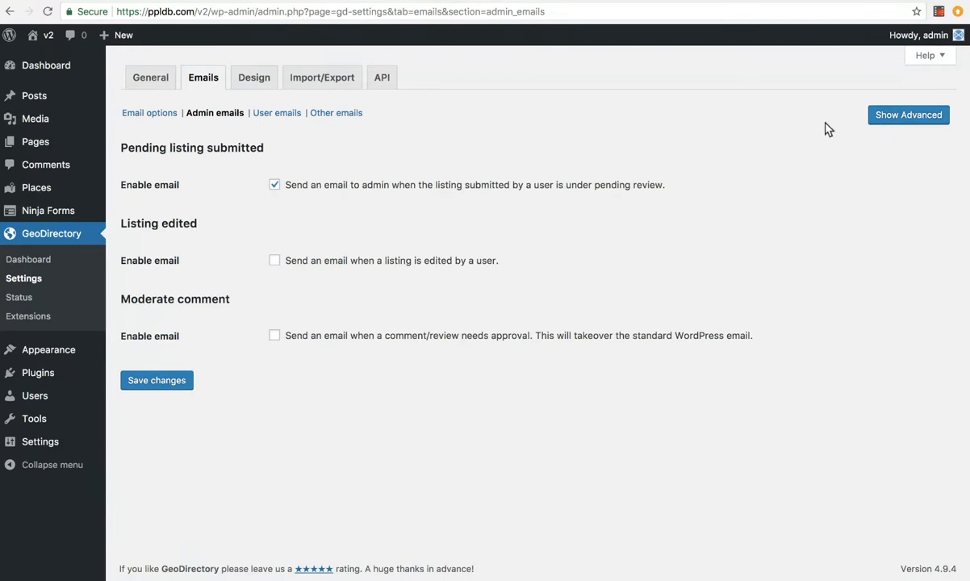
left_click(891, 114)
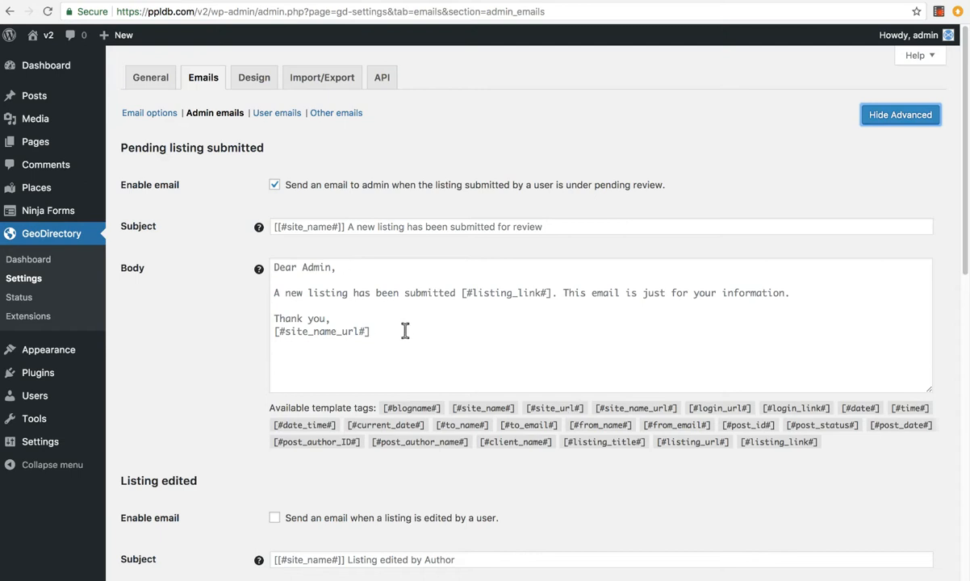
Toggle the pending listing email off and back on, and review the admin templates for pending listing, listing edited and moderate comment
left_click(275, 184)
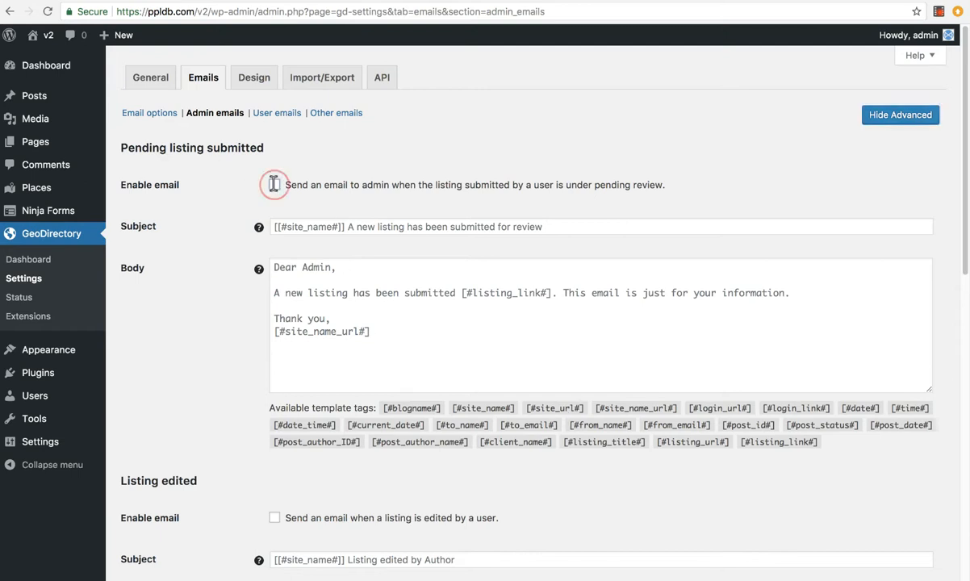
scroll(212, 260, "down", 5)
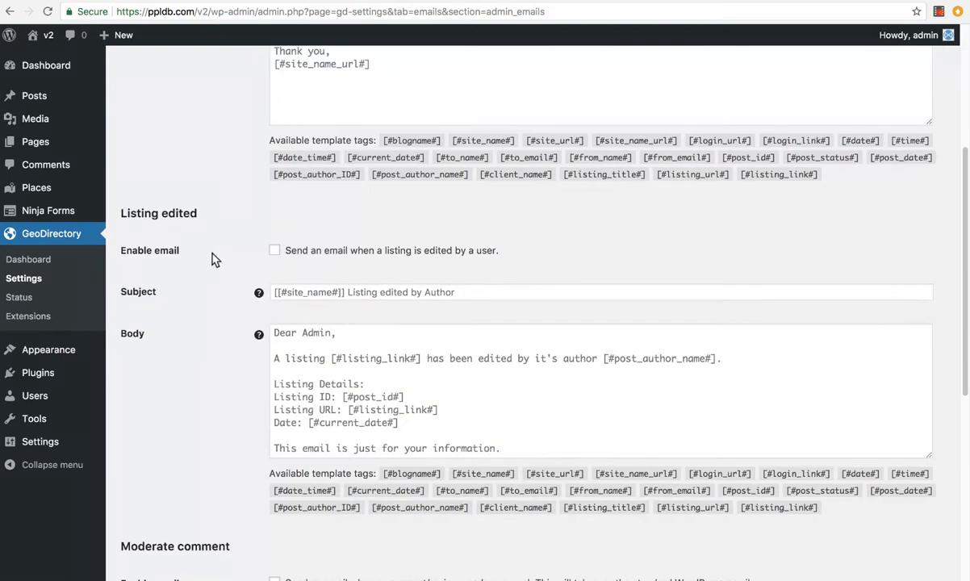
scroll(193, 185, "up", 4)
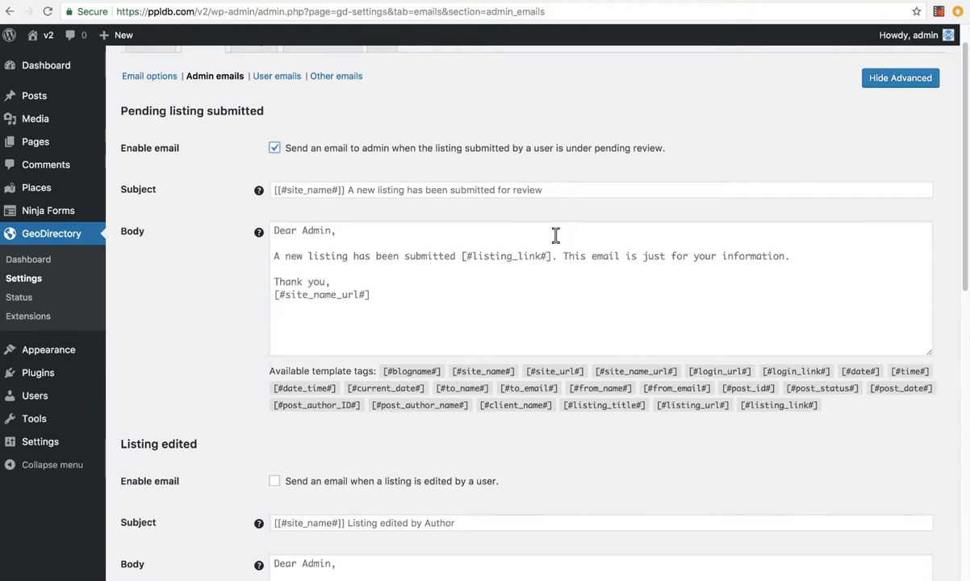
scroll(238, 285, "down", 3)
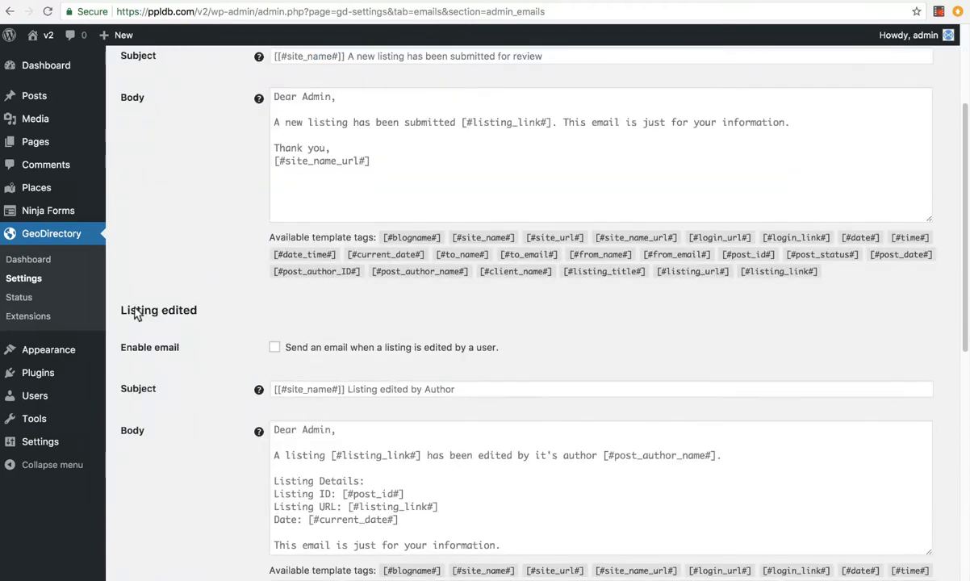
scroll(217, 310, "down", 2)
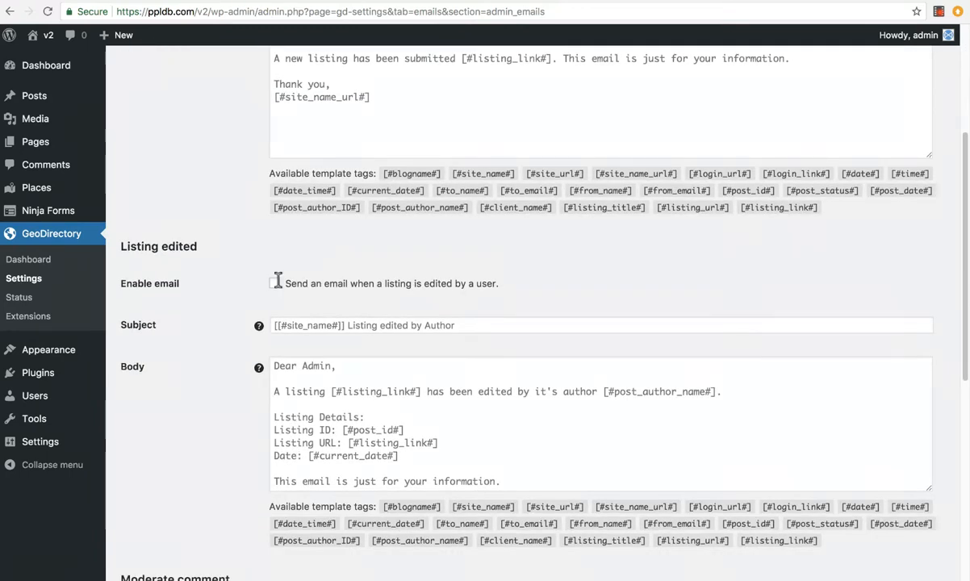
scroll(226, 307, "down", 2)
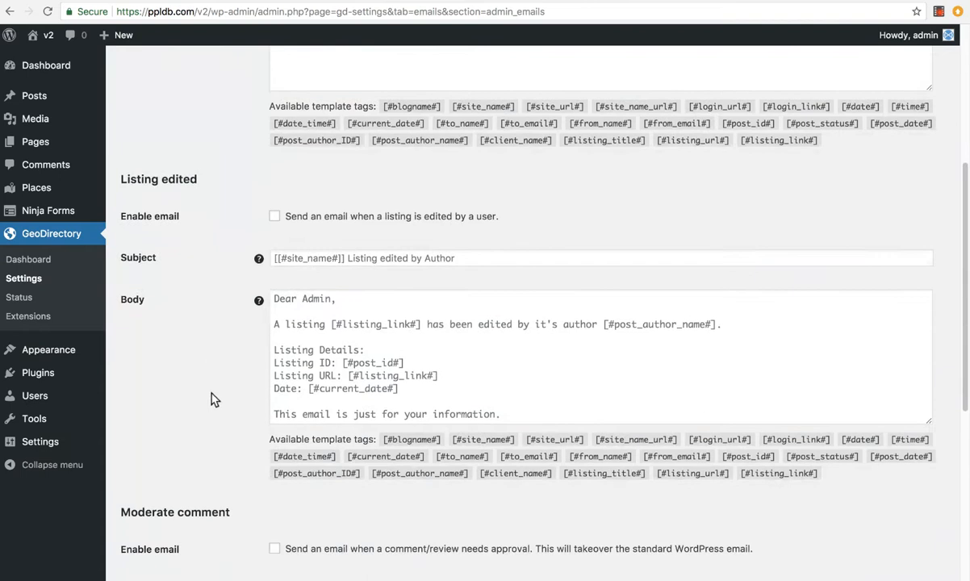
scroll(213, 398, "down", 8)
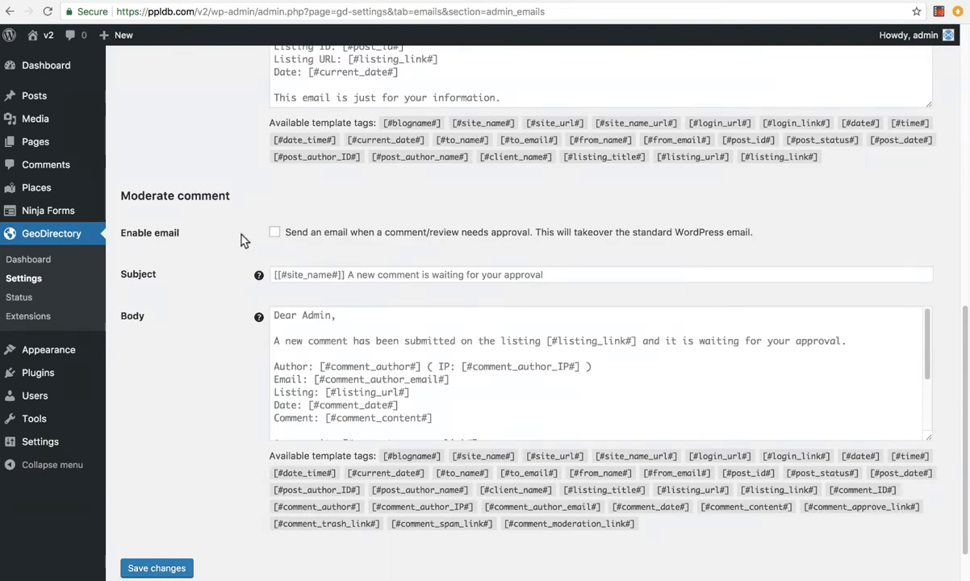
scroll(214, 263, "up", 15)
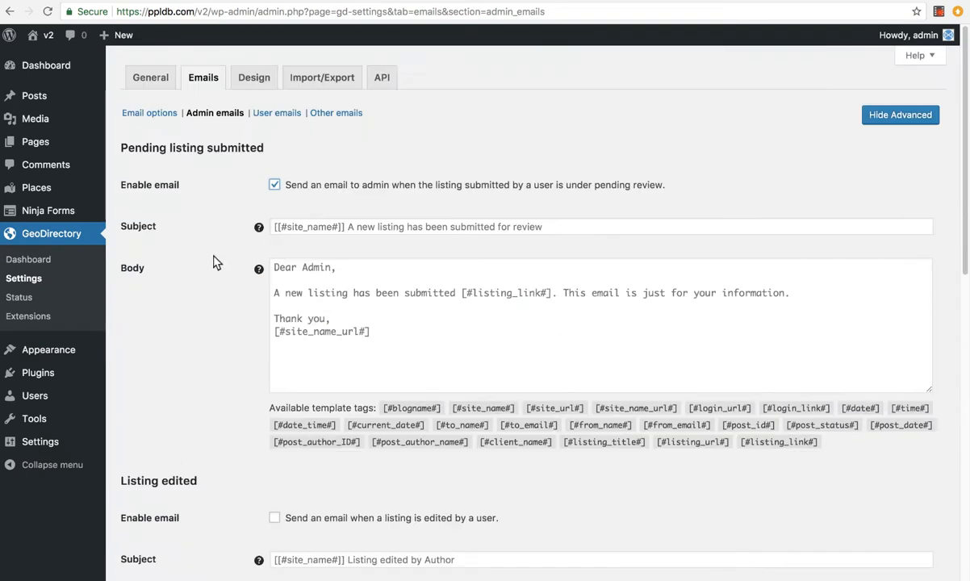
Open the user email settings with their advanced options and review the pending listing submitted and listing published templates
left_click(277, 113)
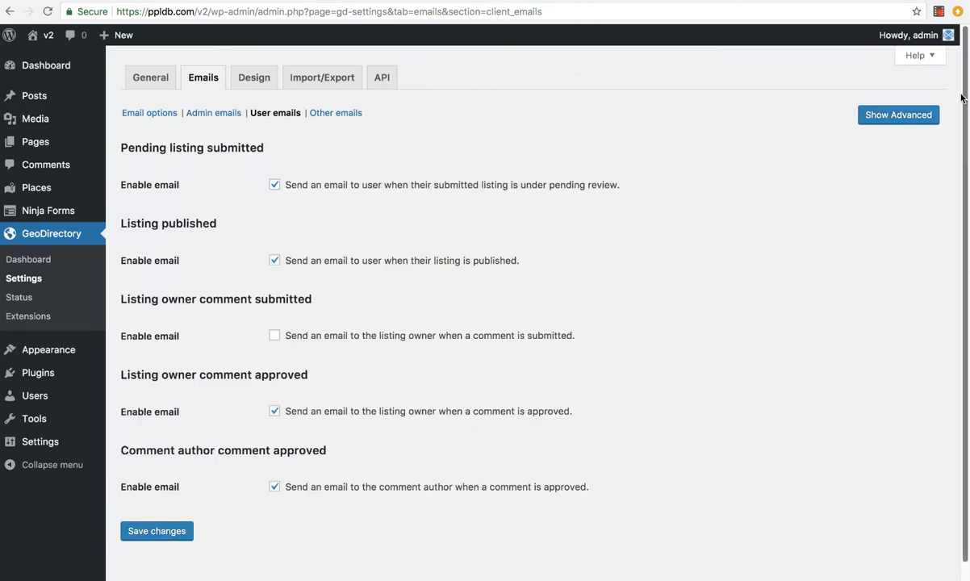
left_click(904, 117)
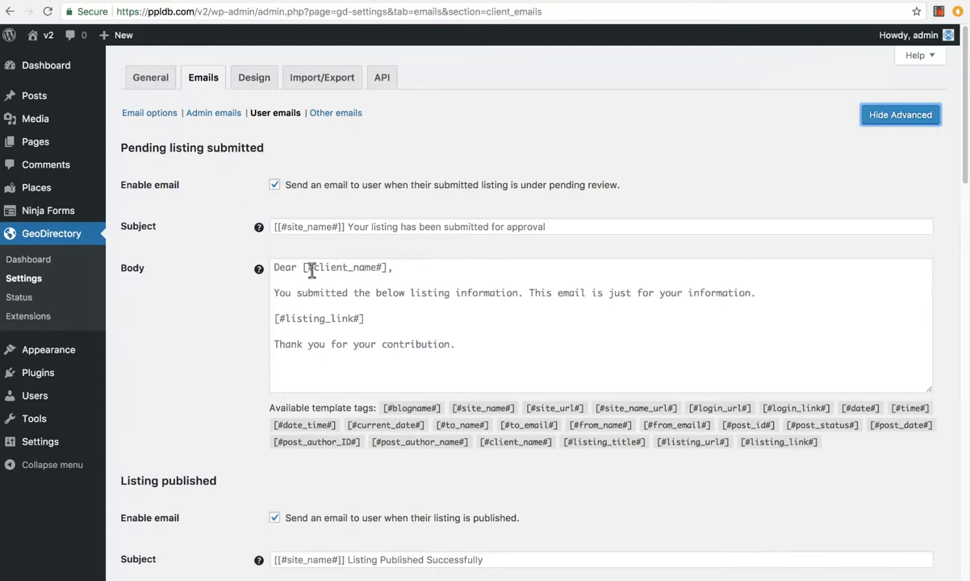
scroll(385, 331, "down", 5)
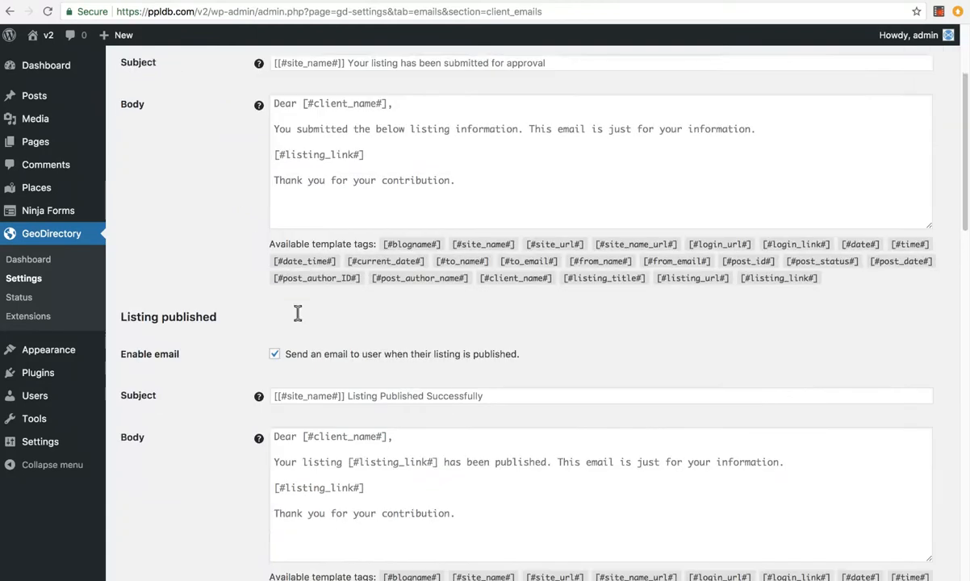
scroll(325, 392, "down", 3)
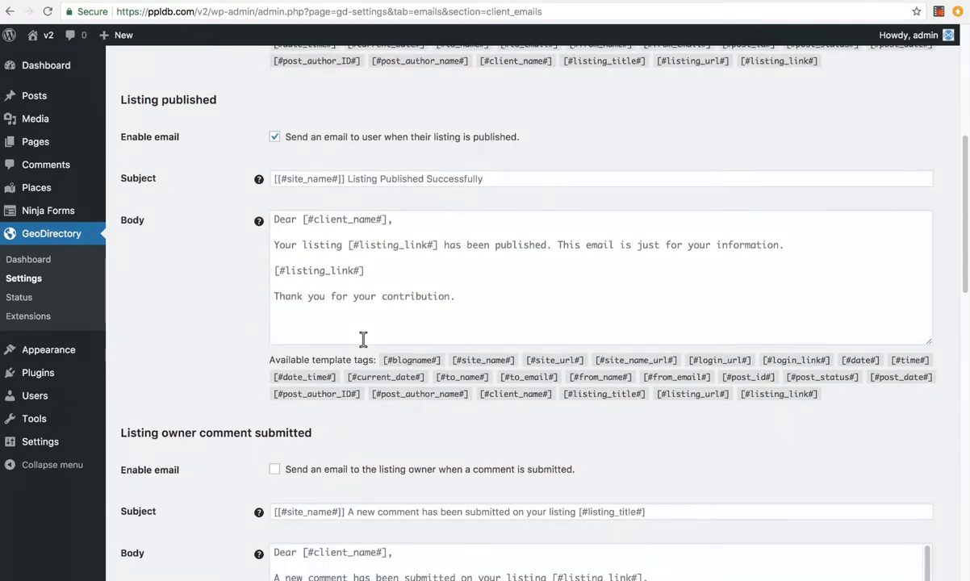
Examine the listing owner comment submitted template, including the approve, trash and spam link tags in its body
scroll(339, 314, "down", 4)
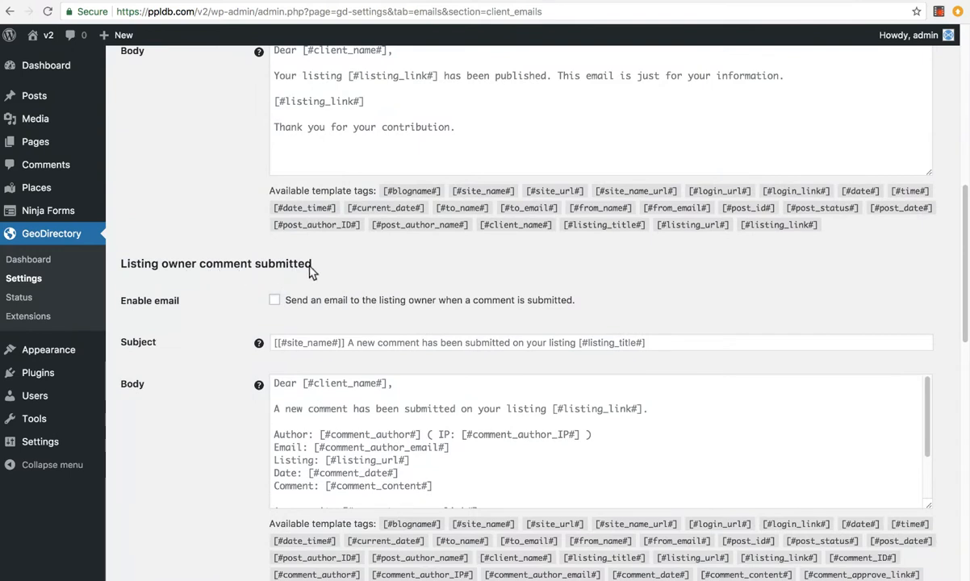
scroll(197, 309, "down", 3)
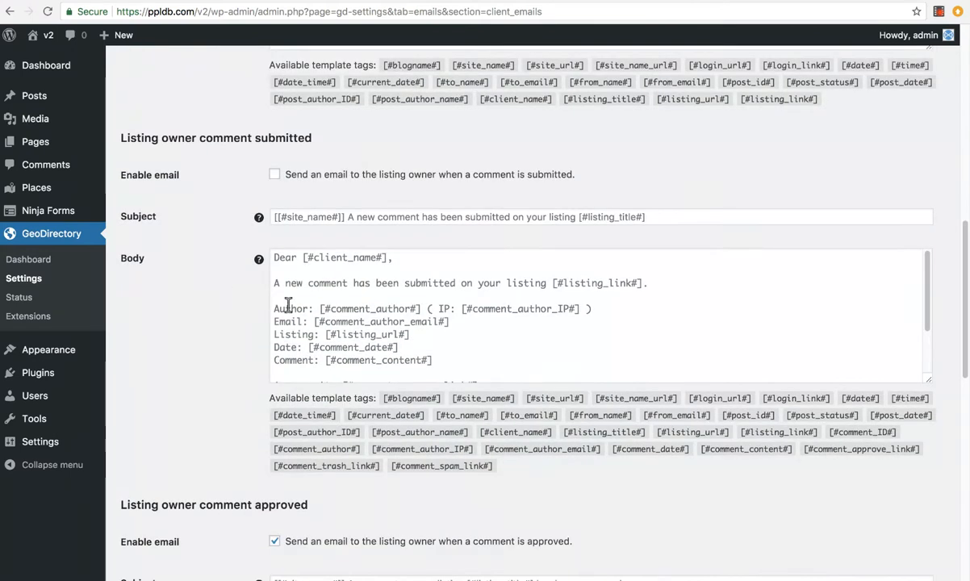
scroll(369, 333, "down", 3)
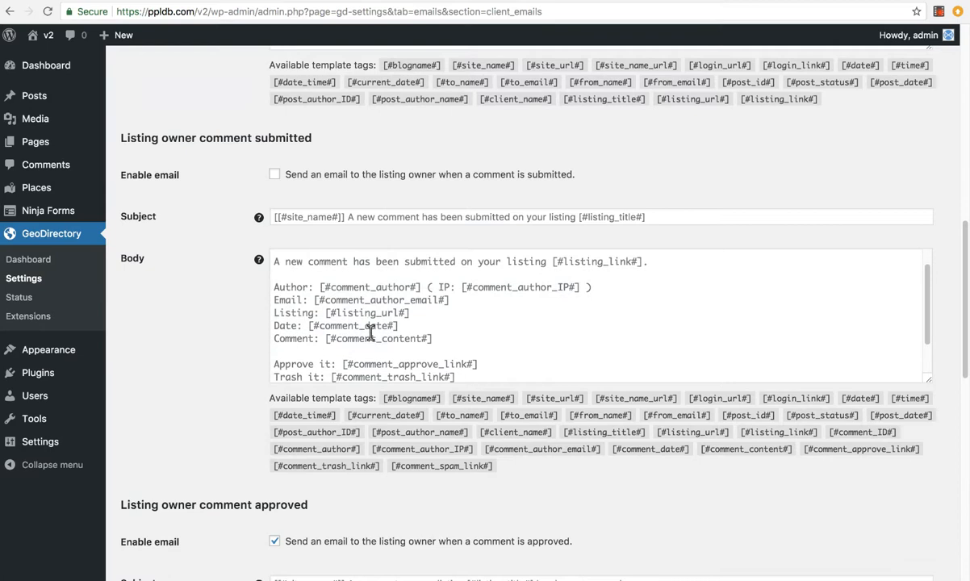
left_click(444, 350)
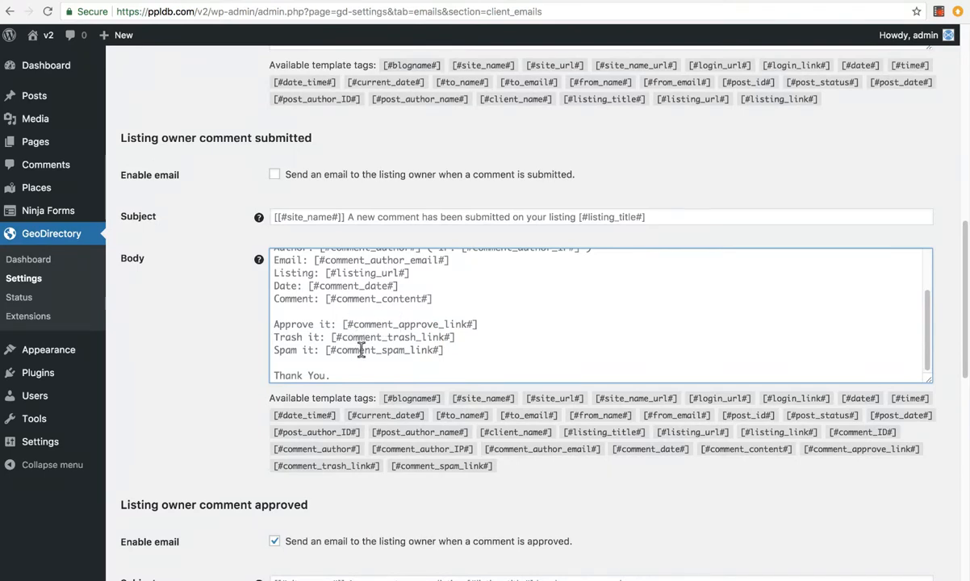
scroll(365, 341, "down", 1)
scroll(343, 341, "down", 1)
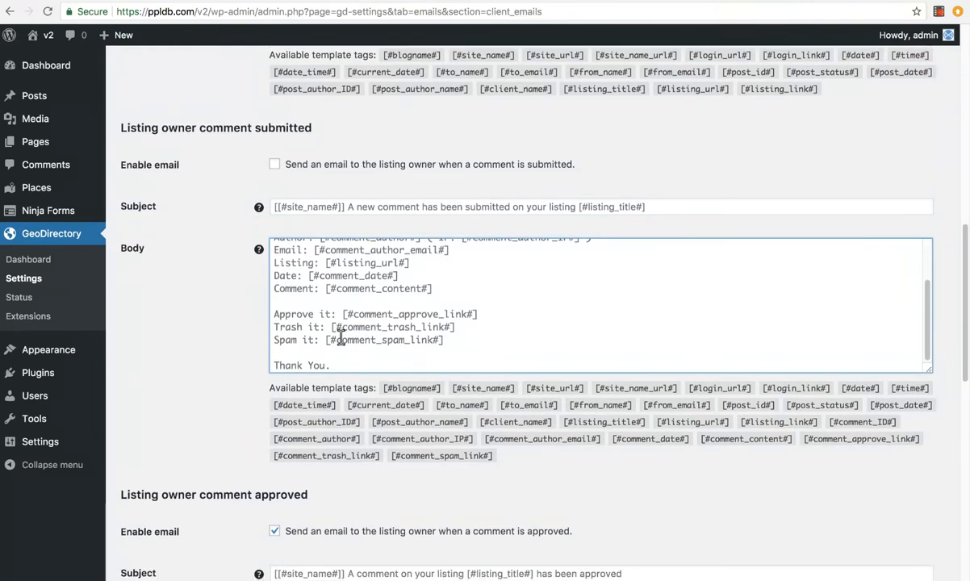
scroll(228, 321, "down", 3)
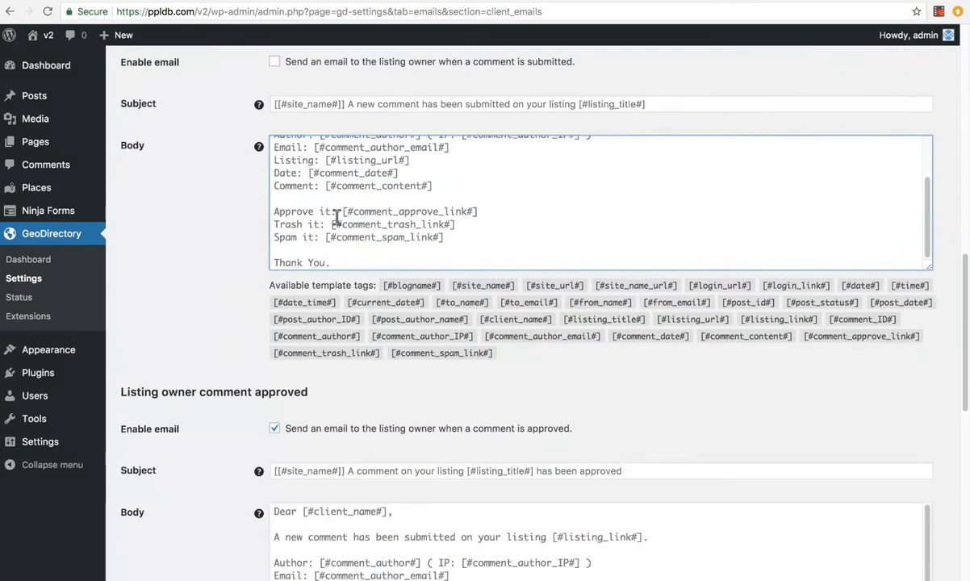
scroll(212, 300, "down", 1)
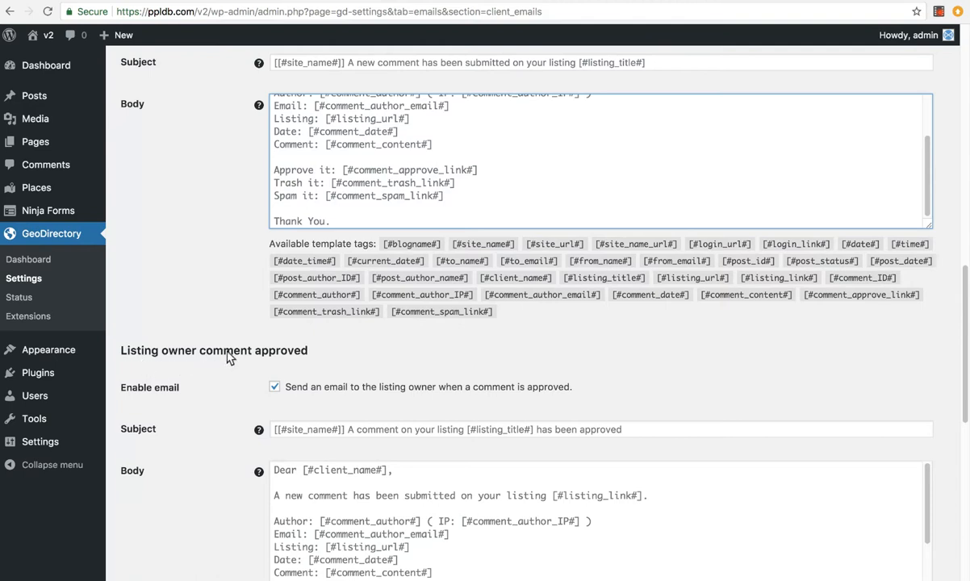
Review the comment approved email templates for the listing owner and the comment author
scroll(285, 353, "down", 3)
scroll(339, 397, "down", 2)
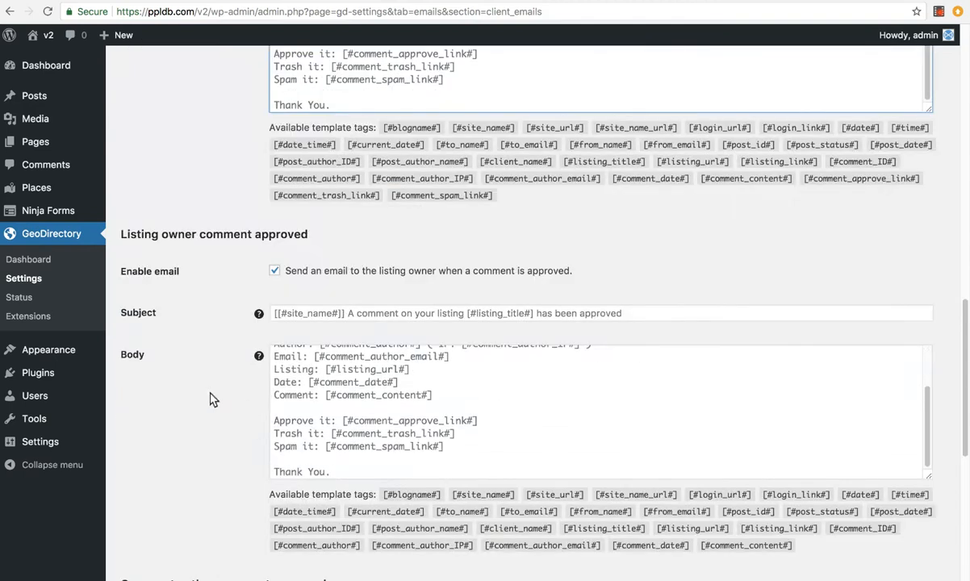
scroll(210, 396, "down", 5)
scroll(210, 397, "down", 2)
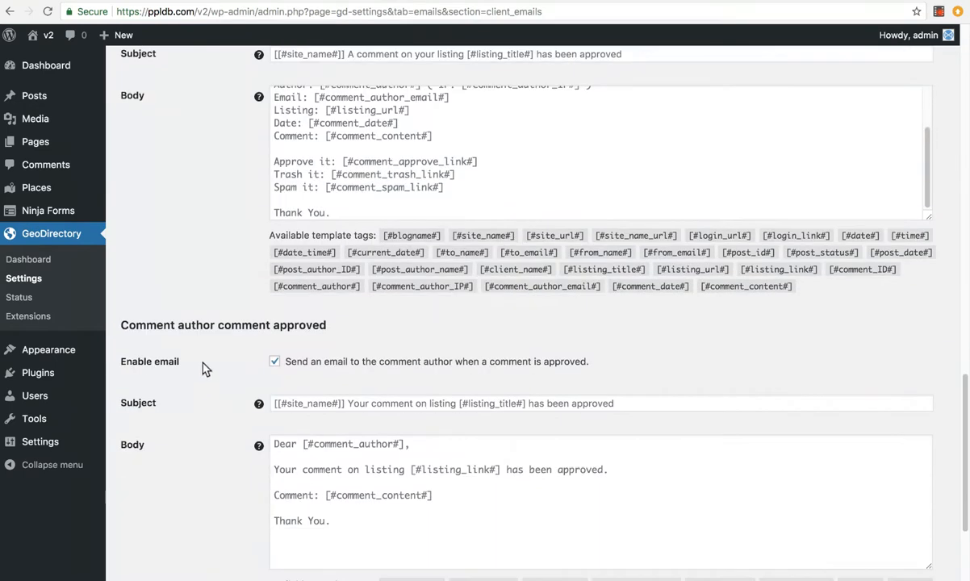
scroll(254, 343, "down", 4)
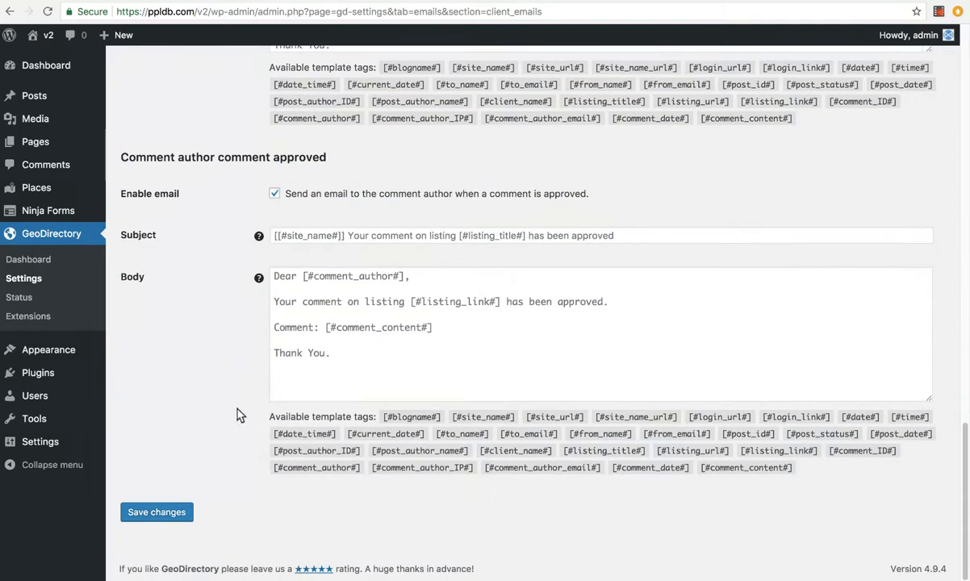
Check the send enquiry option under other emails, and open the archives design settings with the listing default image
scroll(212, 379, "up", 20)
left_click(326, 114)
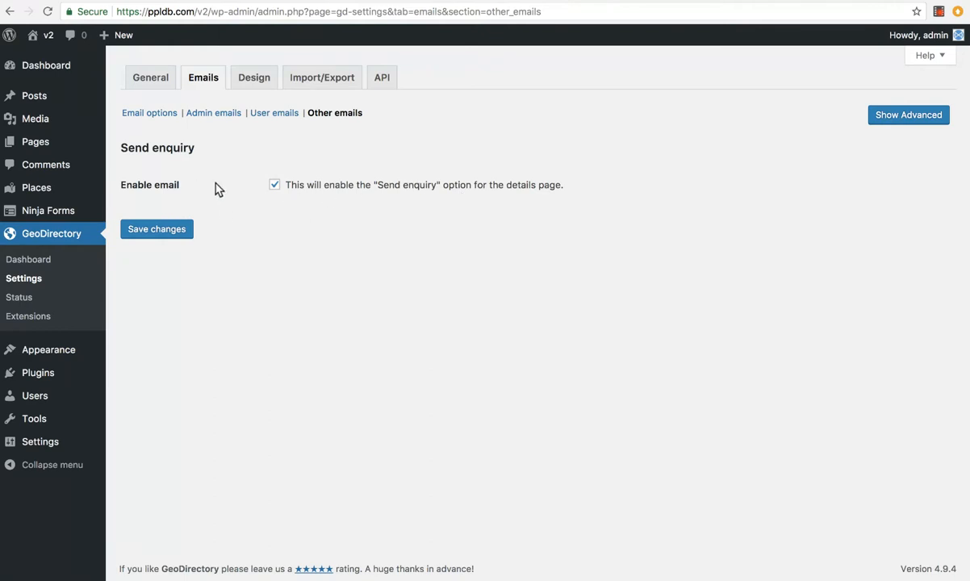
left_click(252, 79)
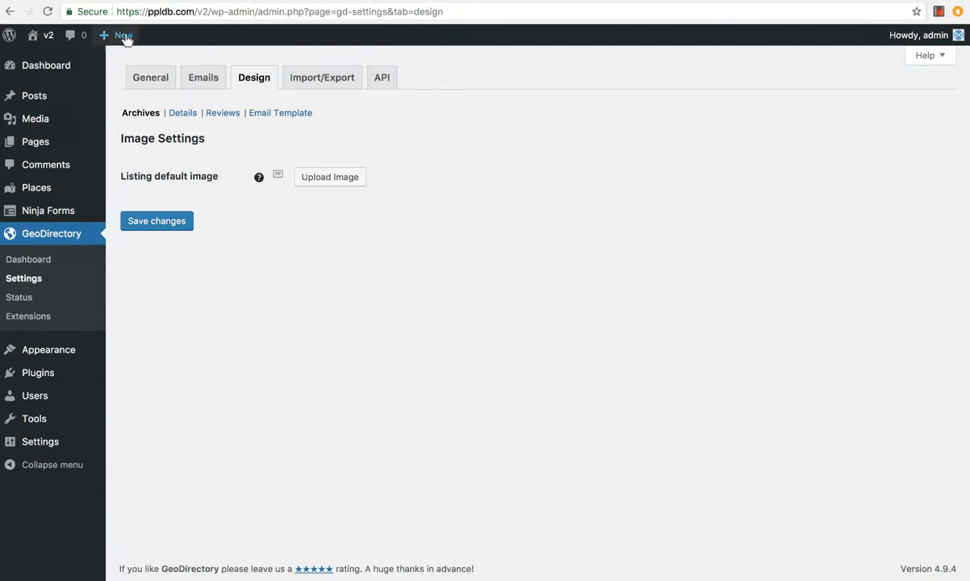
mouse_move(44, 213)
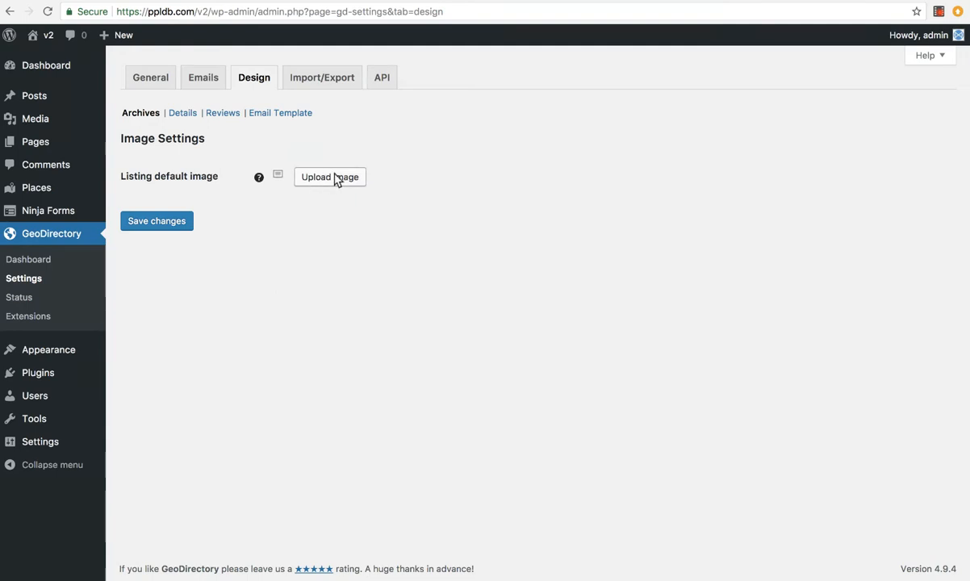
Open the details page design settings and inspect the title and post meta on the Buddakan listing's front-end page
left_click(184, 113)
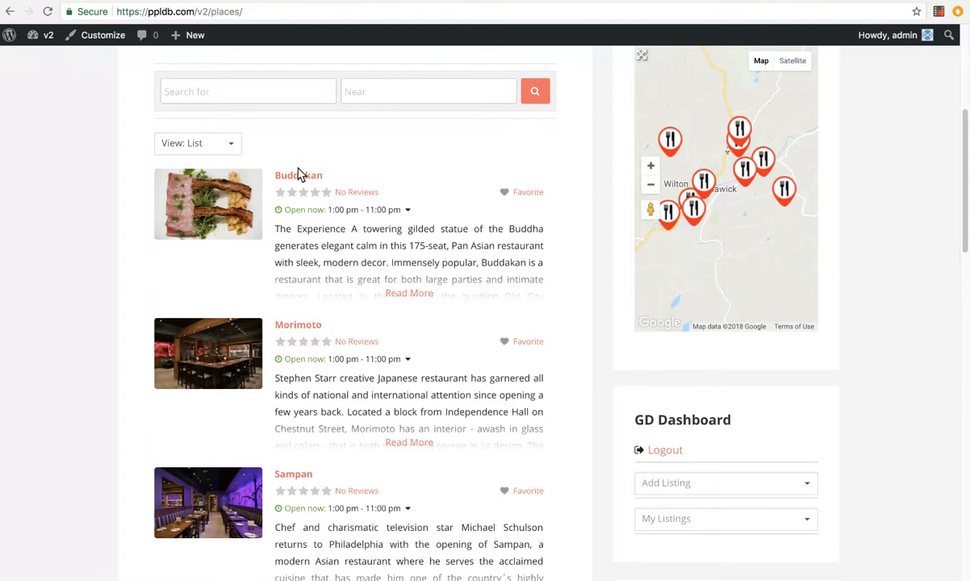
left_click(298, 176)
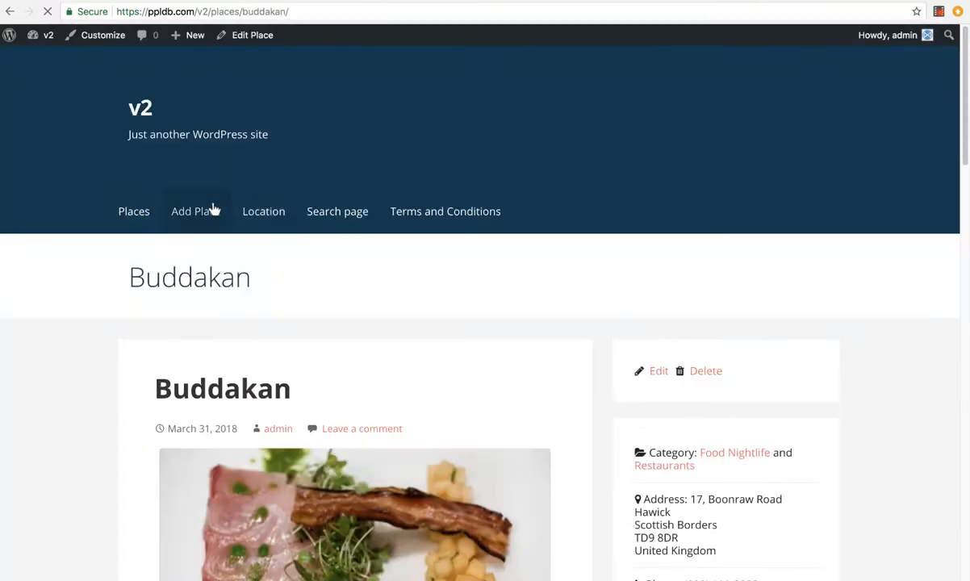
scroll(212, 216, "down", 2)
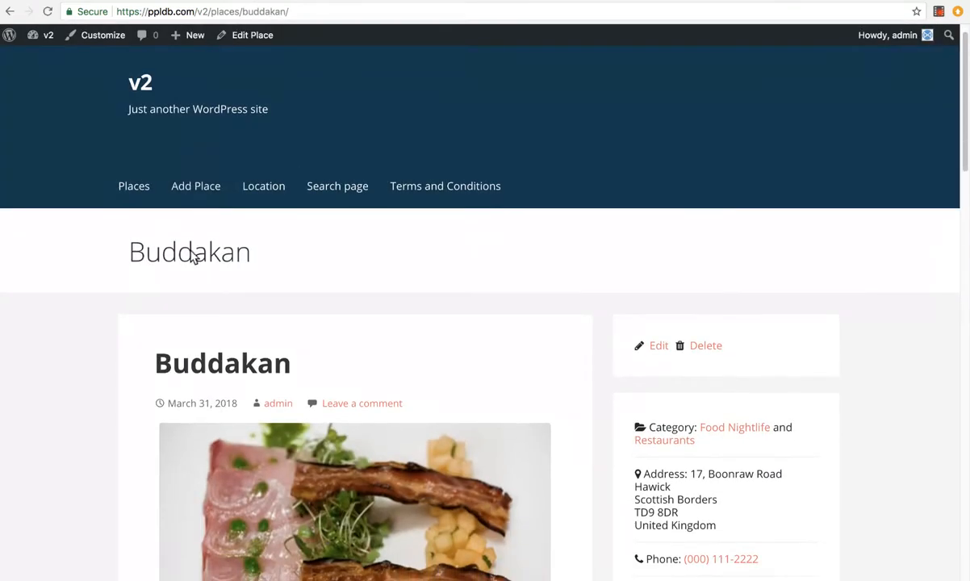
left_click_drag(168, 402, 185, 378)
left_click(288, 396)
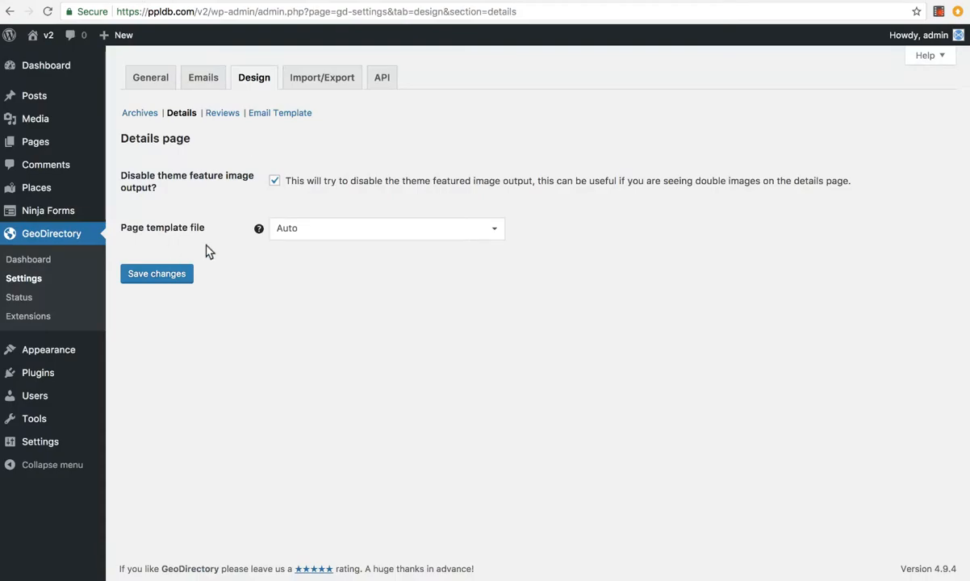
Set the details page template file to page.php and save the changes
left_click(299, 228)
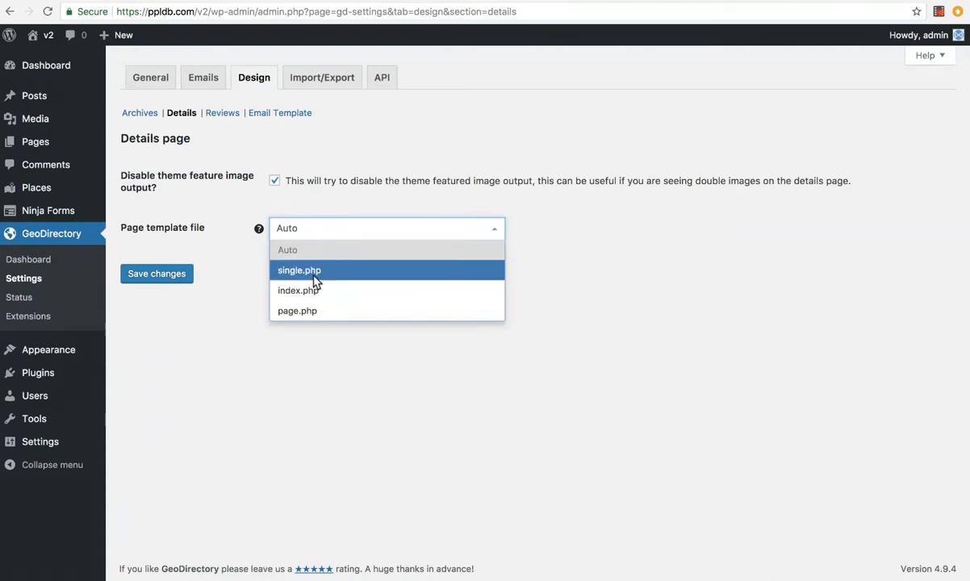
left_click(298, 311)
left_click(176, 275)
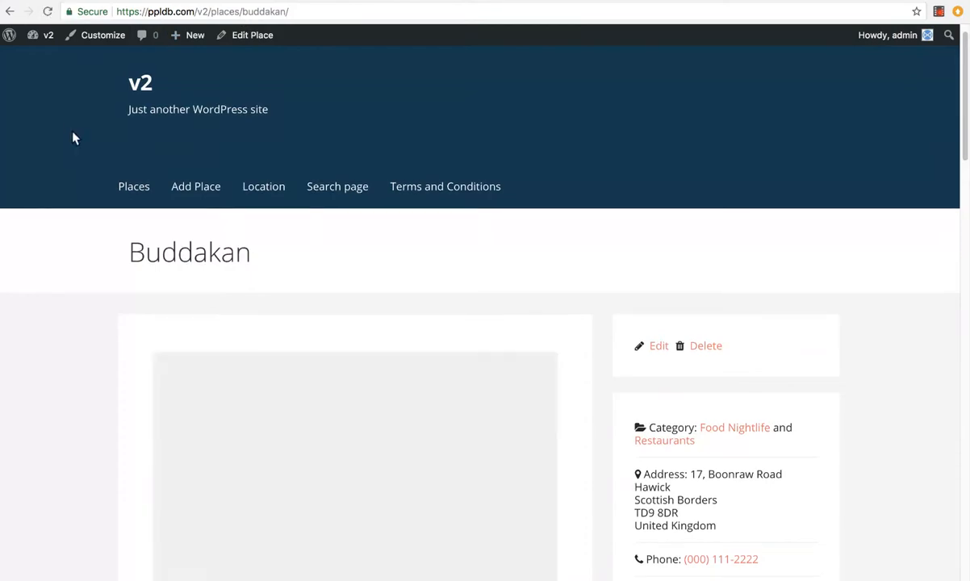
Check the Buddakan listing page's layout with the page.php template and return to the details design settings
scroll(517, 279, "down", 10)
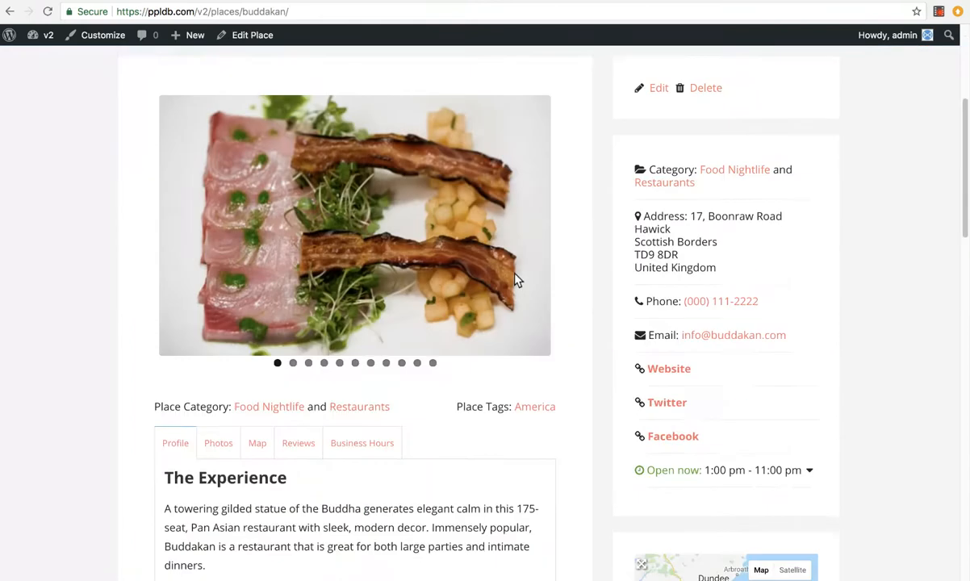
scroll(517, 281, "up", 10)
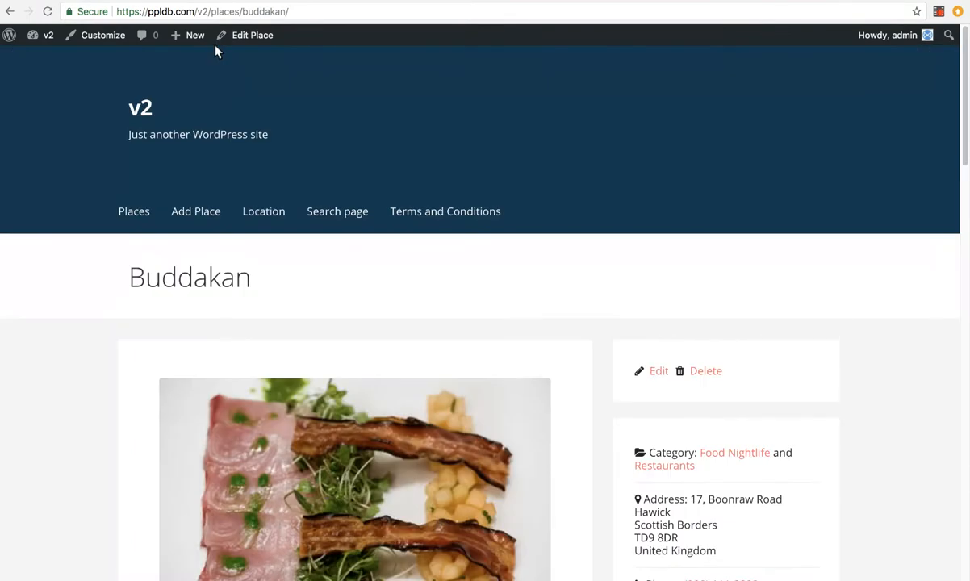
left_click(156, 3)
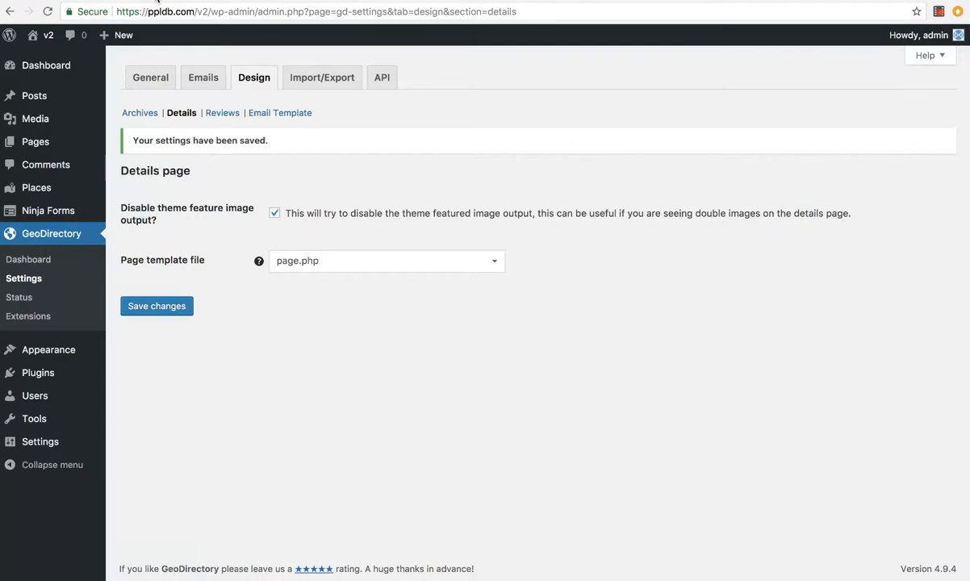
Check the details page template file options, and open the reviews design settings with the advanced options shown
left_click(314, 263)
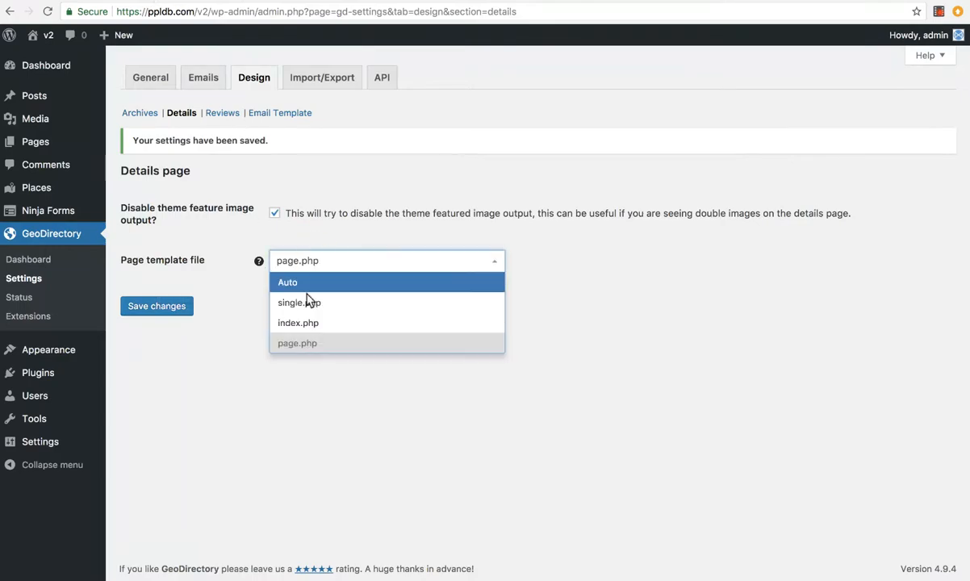
left_click(330, 230)
left_click(223, 114)
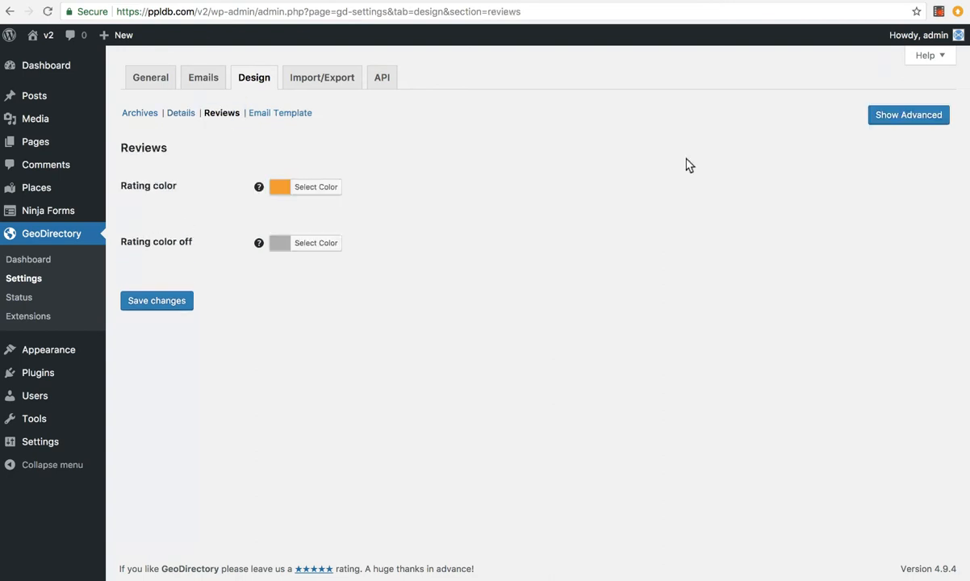
left_click(893, 117)
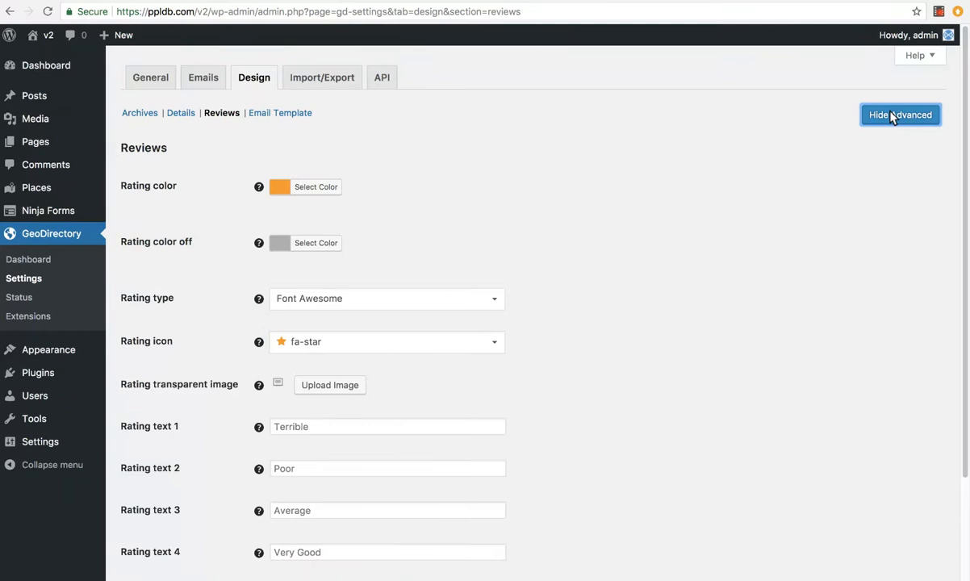
Browse the Font Awesome icons available for the rating icon without changing the selection
left_click(320, 344)
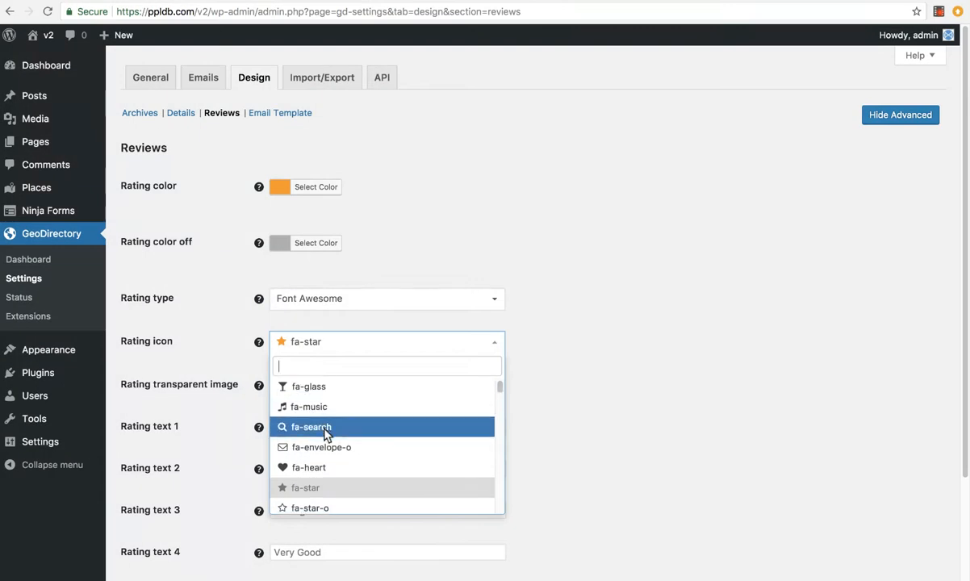
scroll(326, 436, "down", 10)
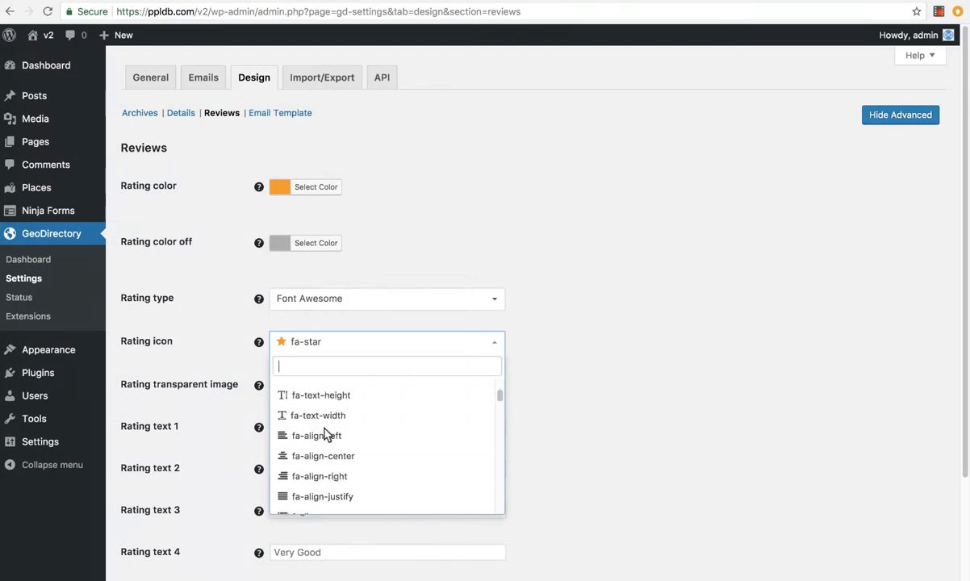
scroll(326, 436, "down", 12)
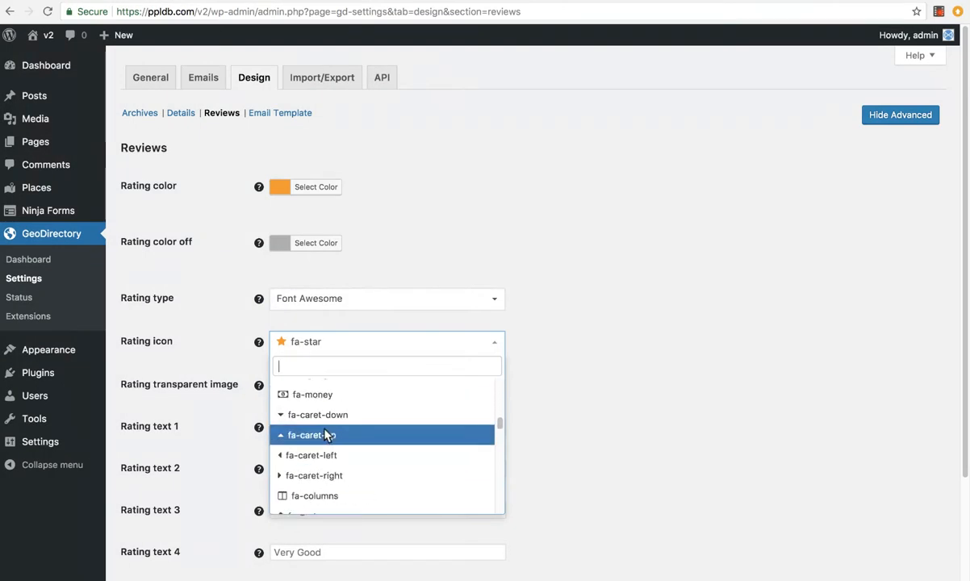
scroll(326, 436, "down", 8)
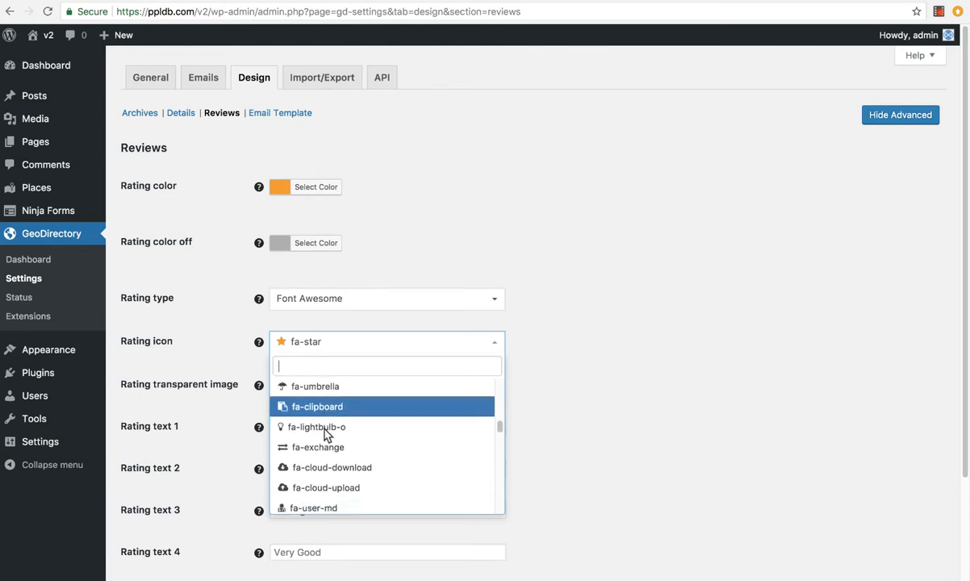
scroll(326, 436, "down", 5)
scroll(319, 444, "up", 2)
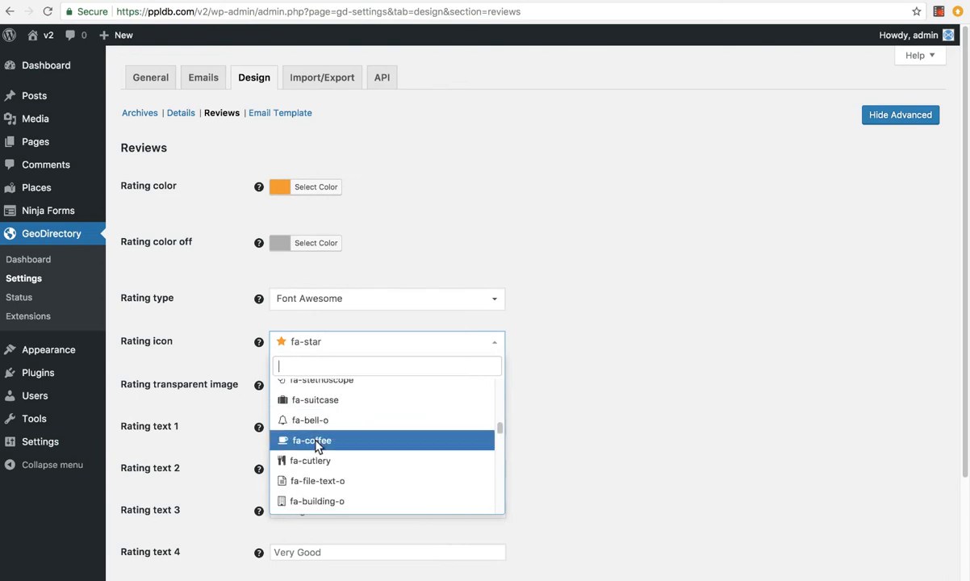
left_click(557, 370)
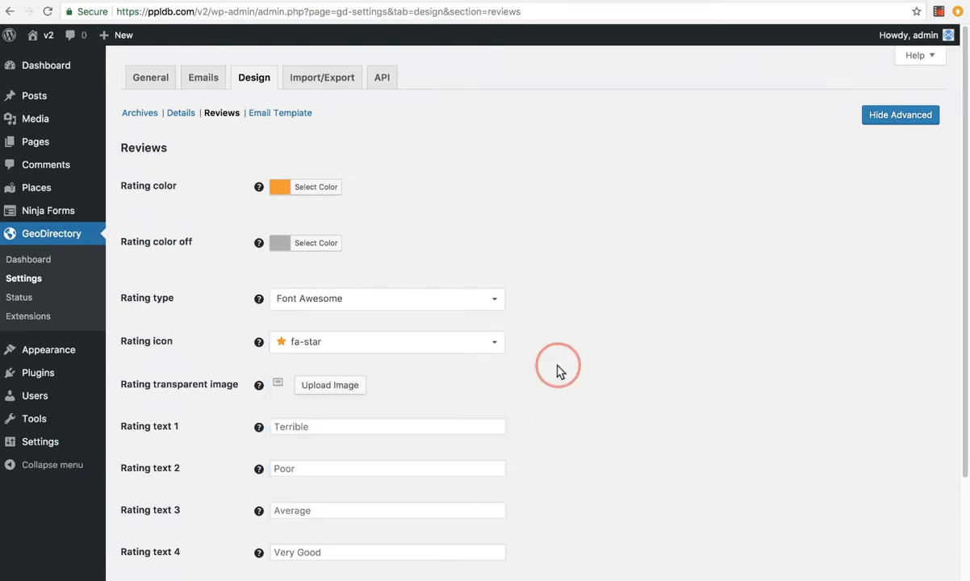
Examine the available rating types and the rating transparent image option in the reviews settings
scroll(537, 282, "down", 1)
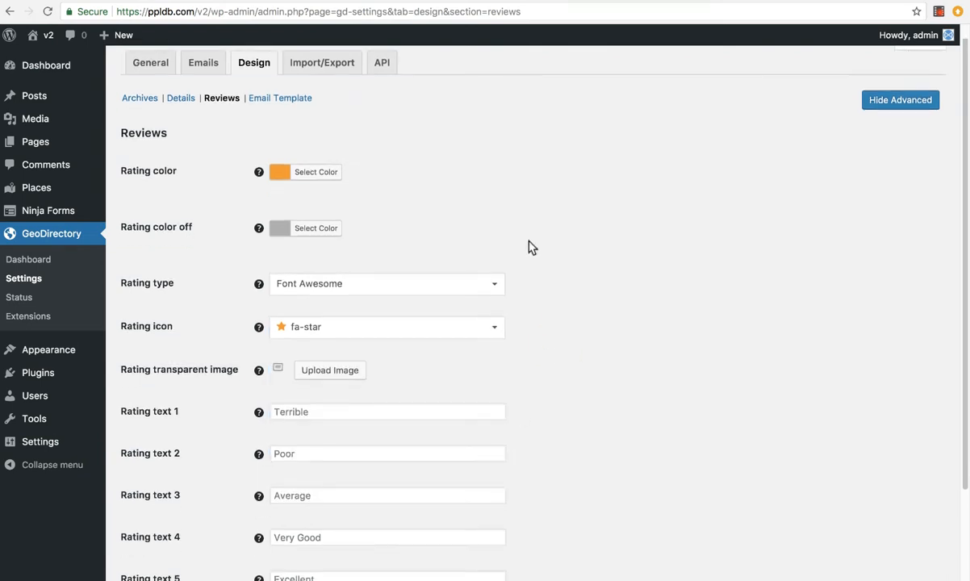
left_click(296, 289)
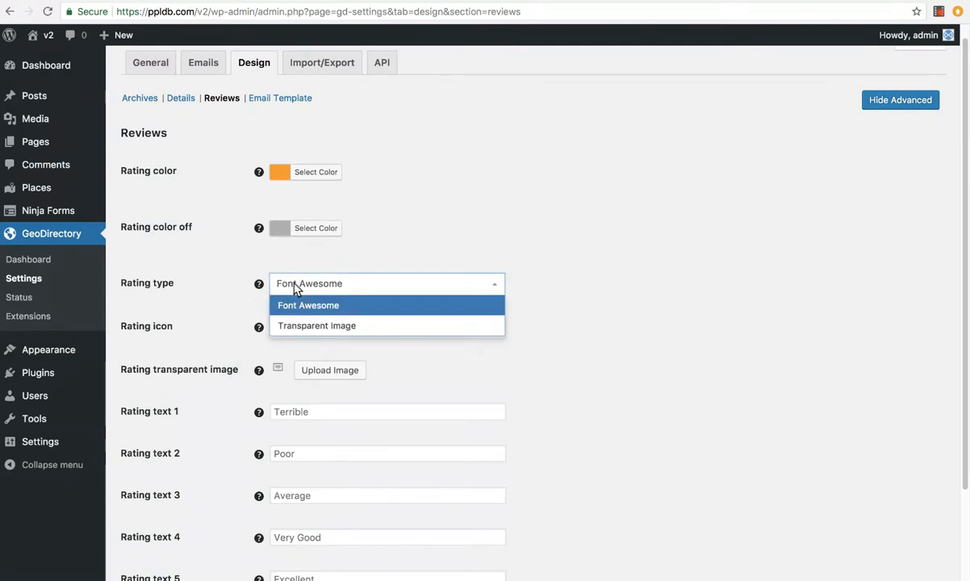
left_click(230, 239)
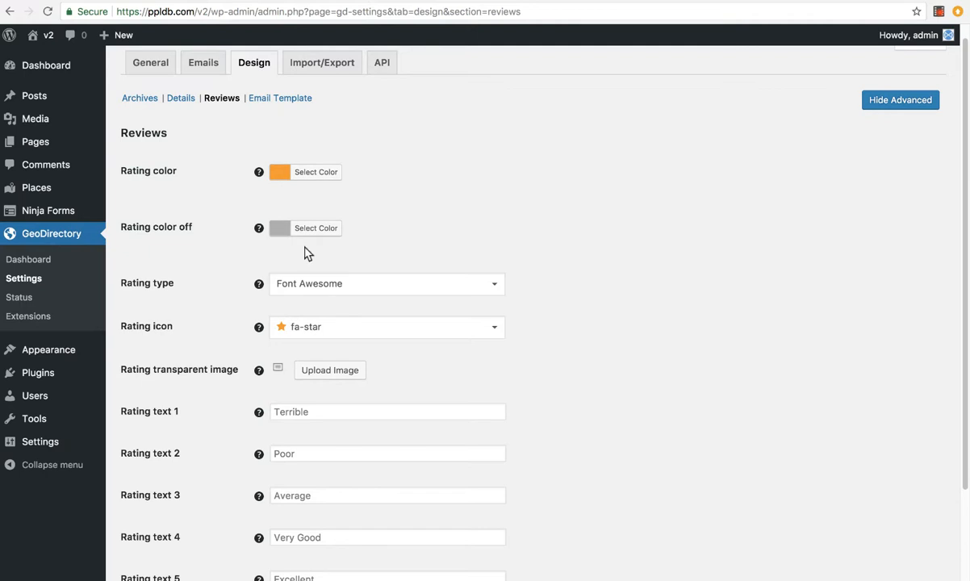
left_click(343, 283)
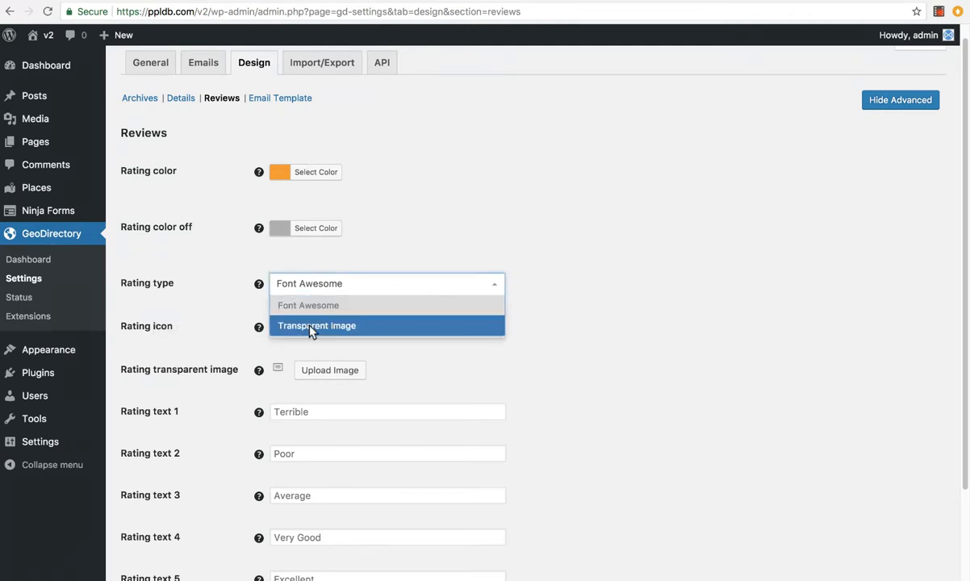
left_click(536, 276)
scroll(277, 294, "down", 2)
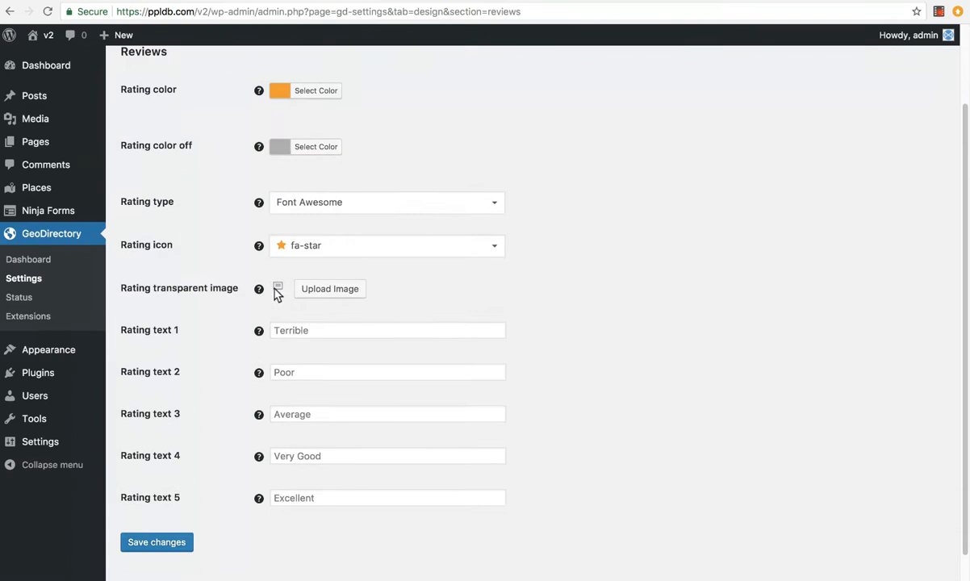
Look over the rating text fields 1 to 4 in the reviews settings
left_click(296, 327)
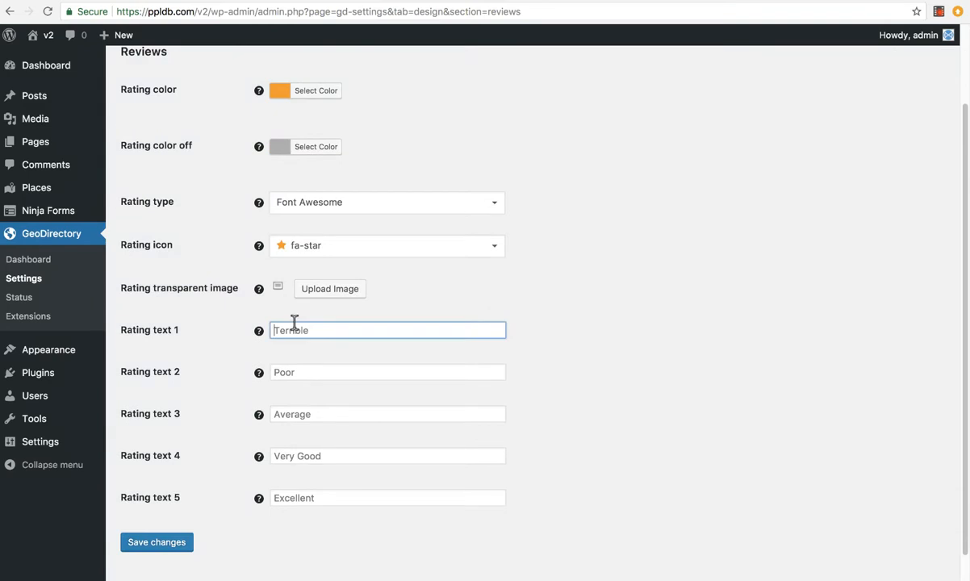
left_click(296, 372)
left_click(291, 412)
left_click(284, 452)
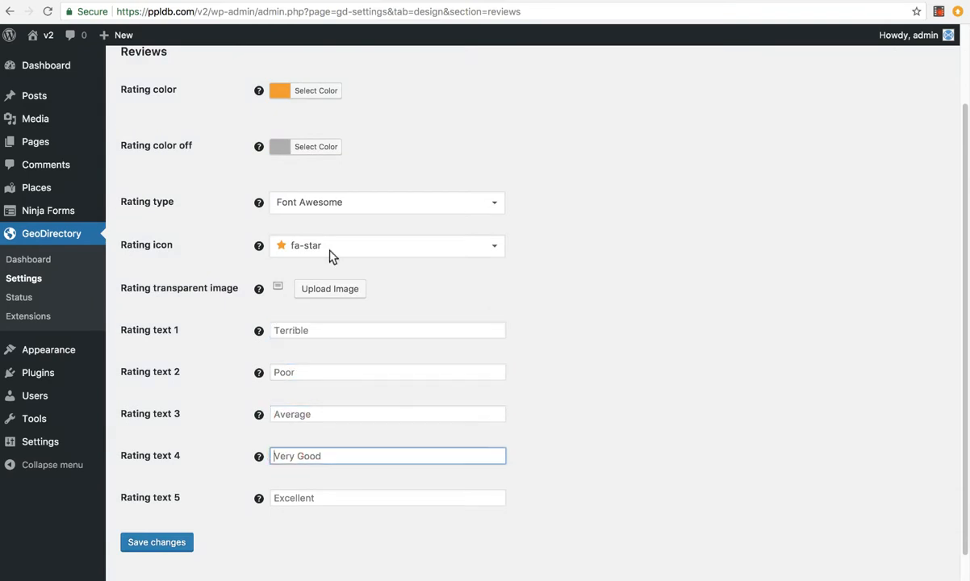
Set the rating icon to fa-heart and the rating color to the purple preset, and save the changes
left_click(309, 245)
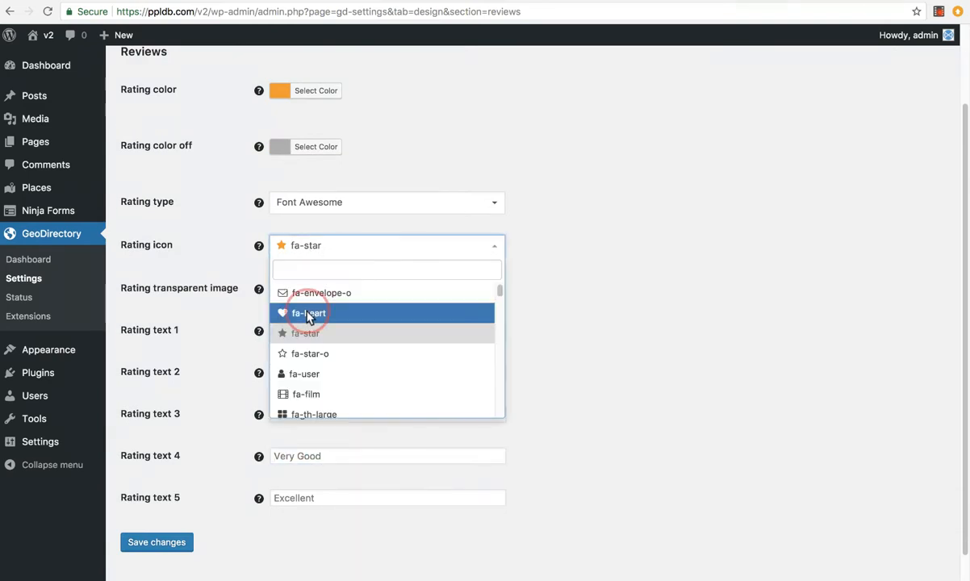
left_click(315, 314)
left_click(306, 95)
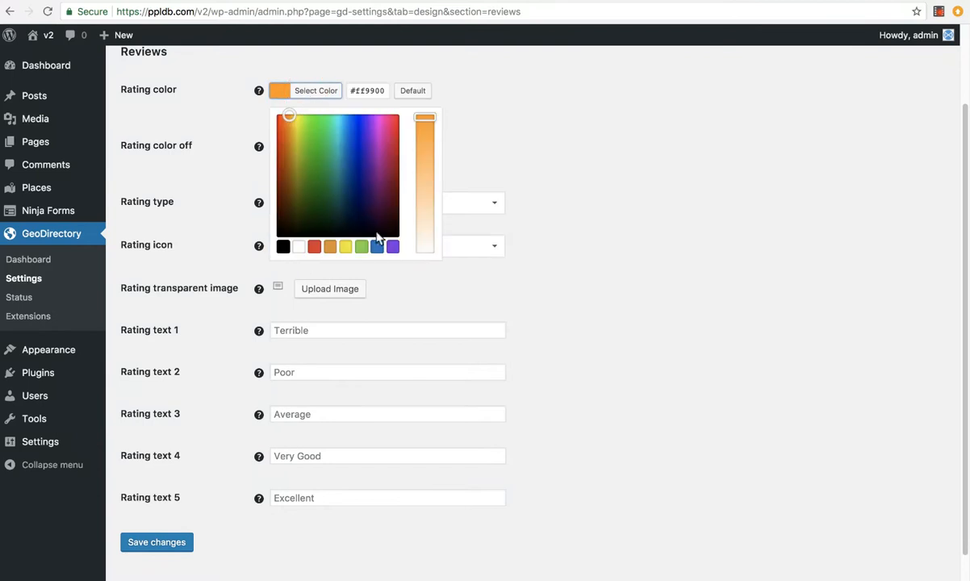
left_click(392, 247)
left_click(197, 253)
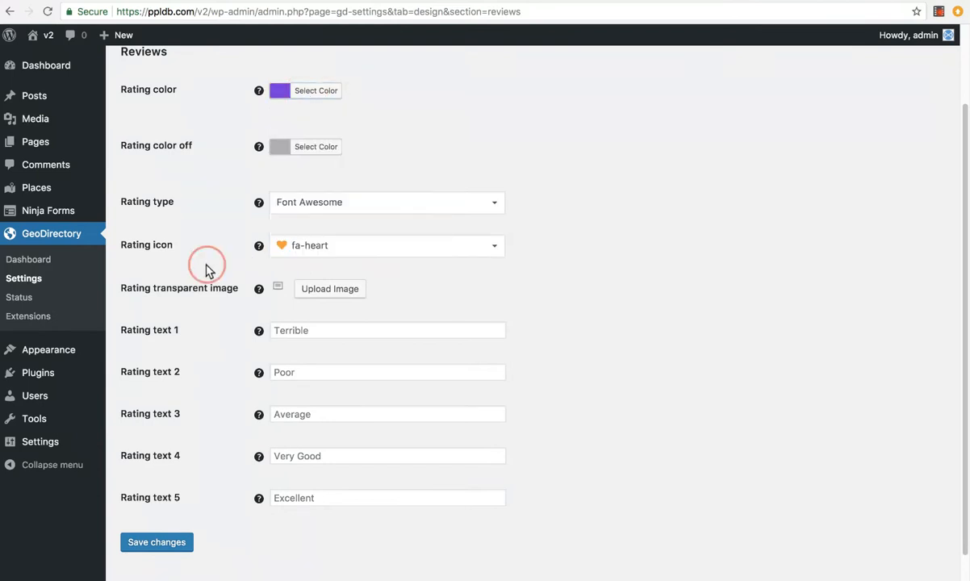
left_click(159, 544)
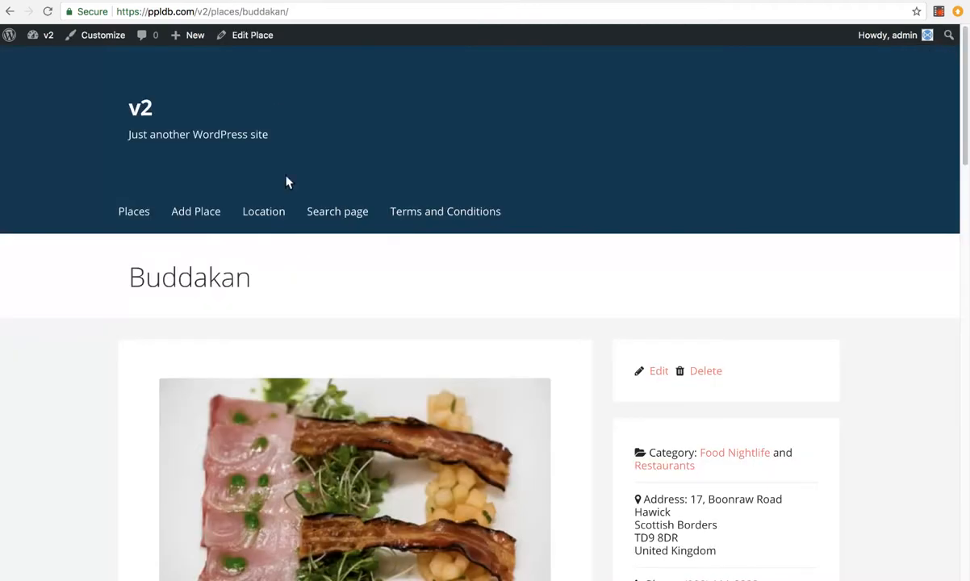
Check the rating icons and rating texts in the review form on the Buddakan listing page
scroll(323, 224, "down", 5)
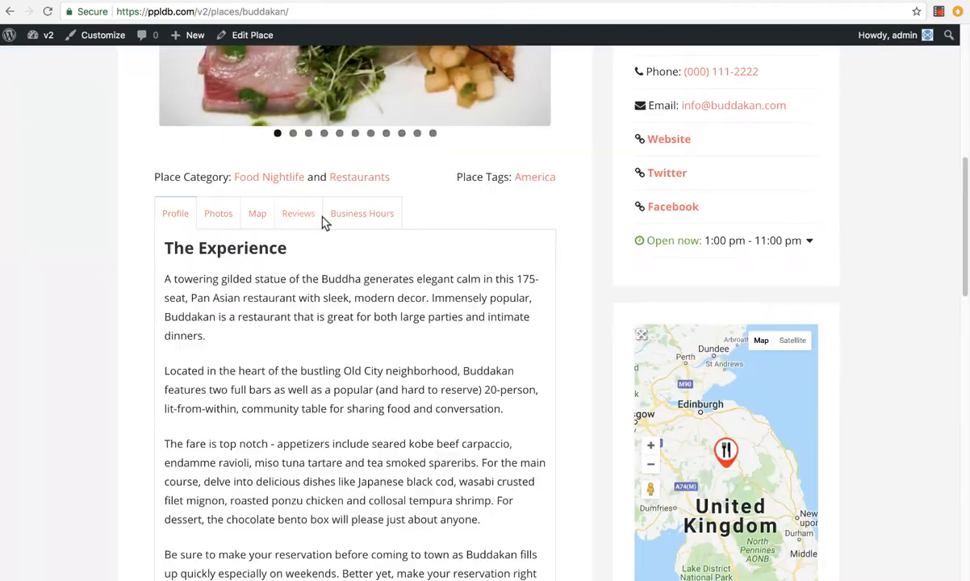
left_click(289, 215)
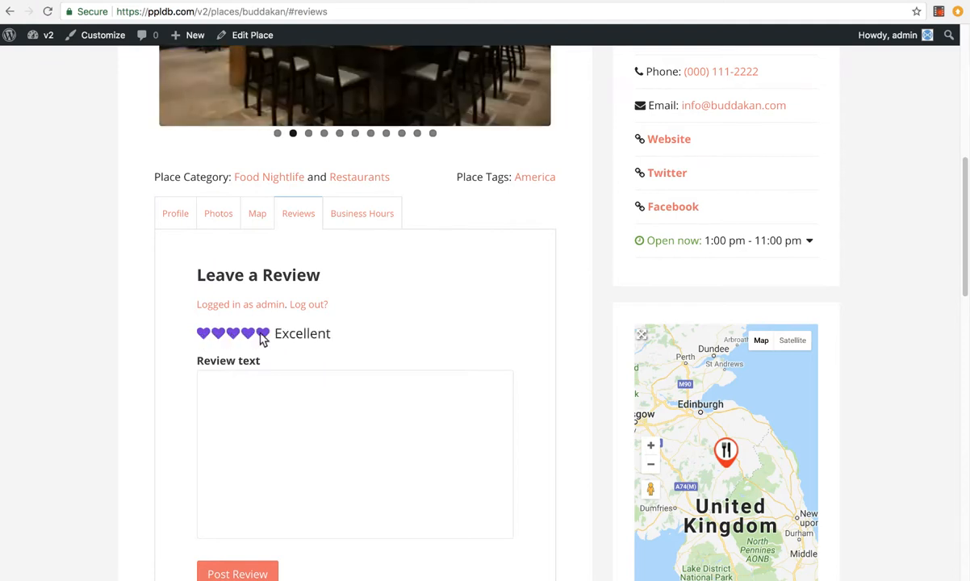
left_click(247, 340)
left_click(262, 336)
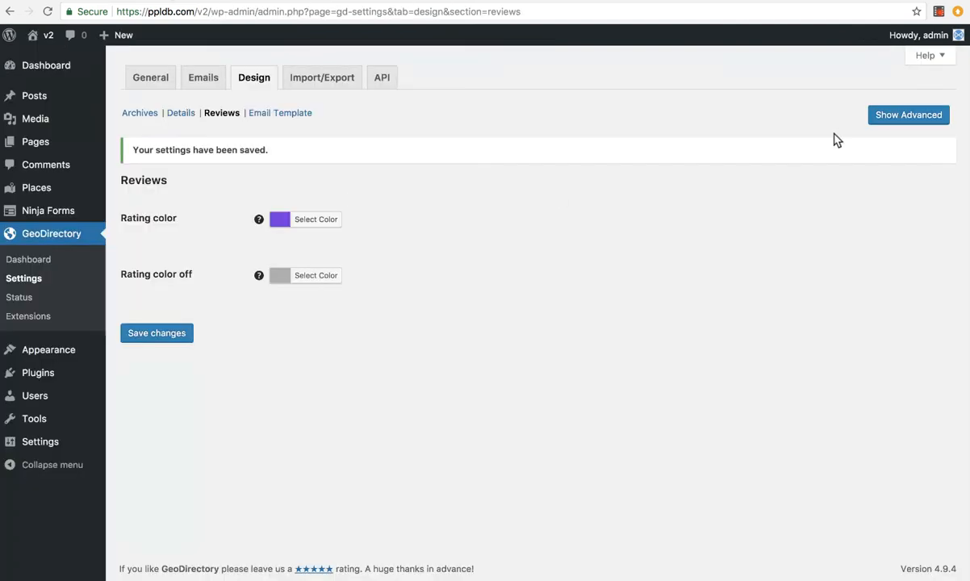
Show the advanced reviews options and change the rating color to the orange preset
left_click(893, 116)
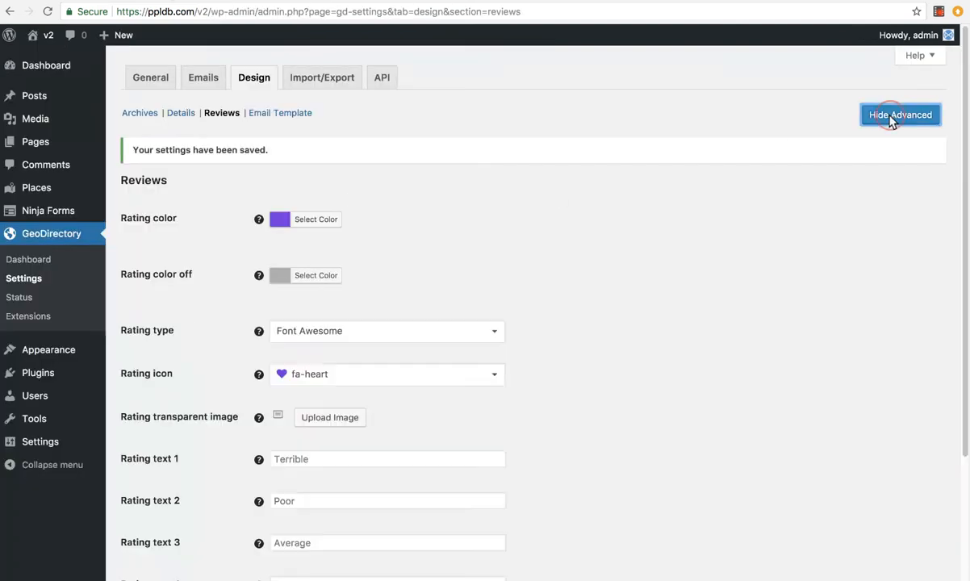
left_click(318, 219)
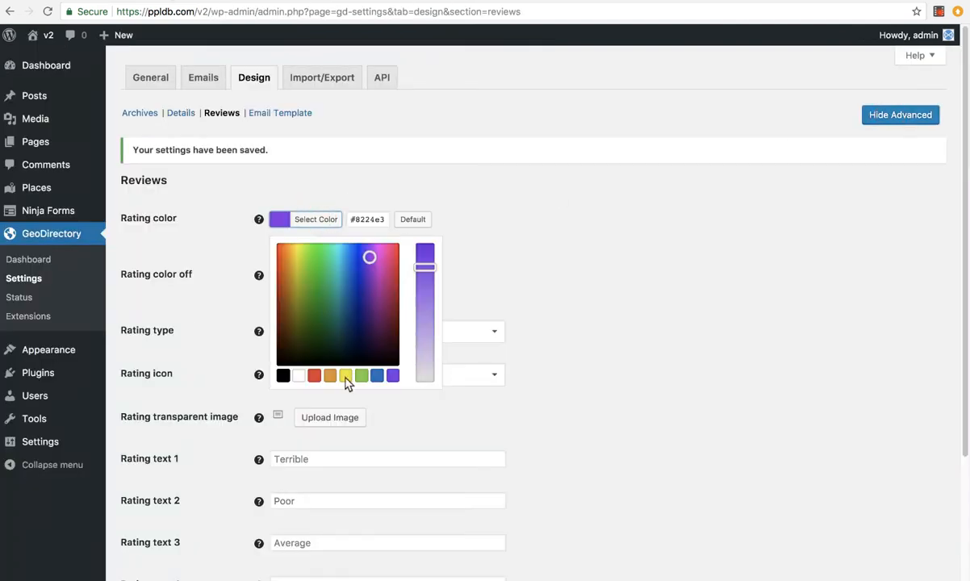
left_click(329, 365)
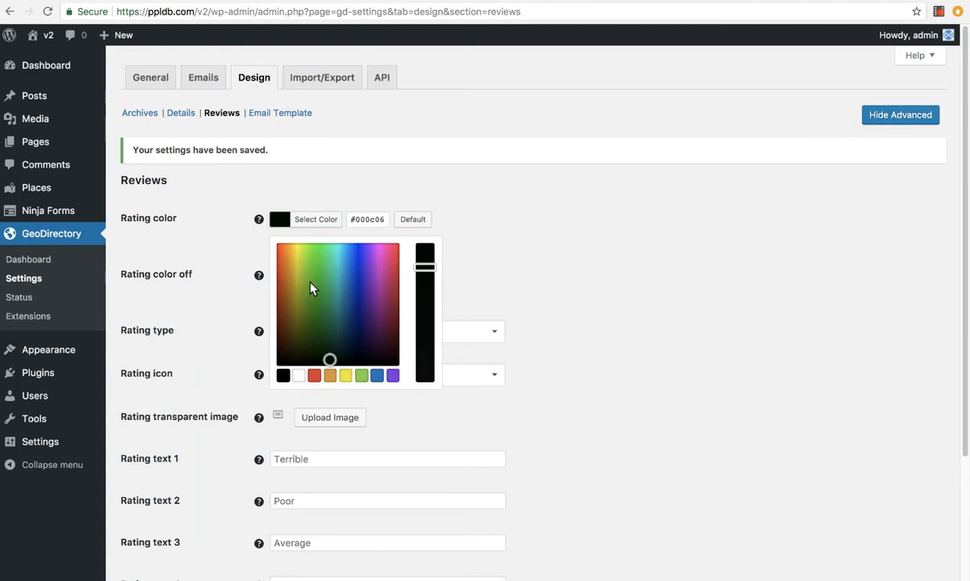
left_click(329, 375)
left_click(477, 272)
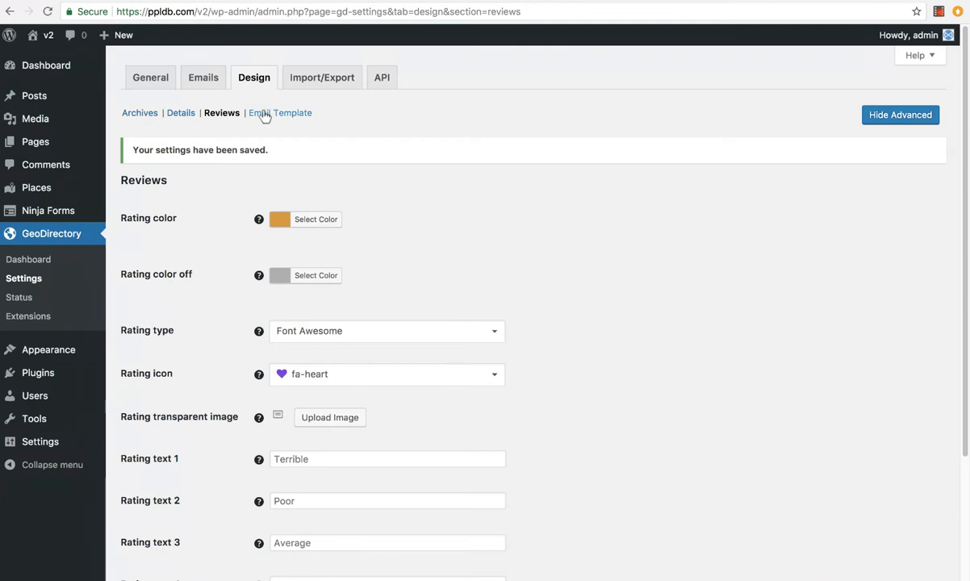
Open the email template design settings, launch the email template preview and return to the settings
left_click(261, 113)
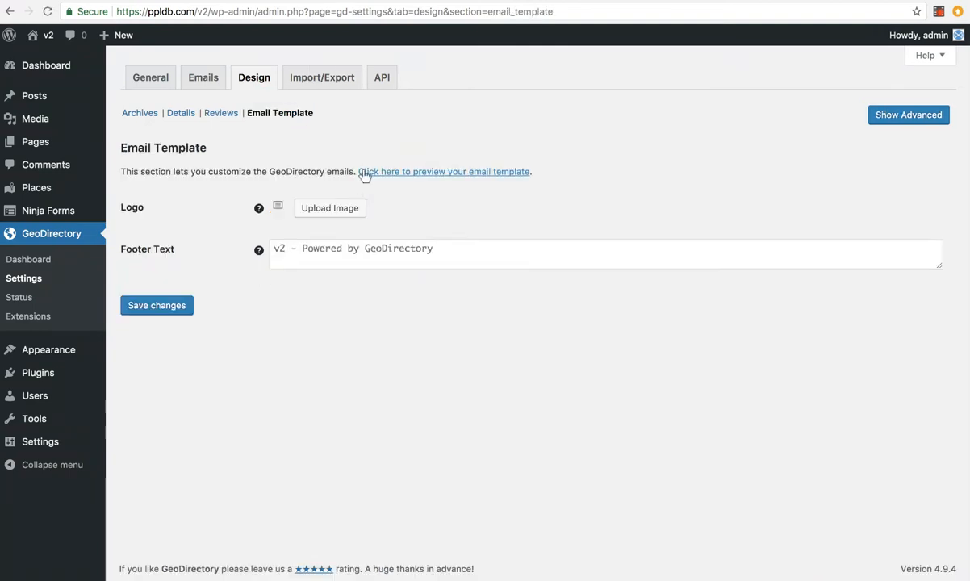
left_click(401, 172)
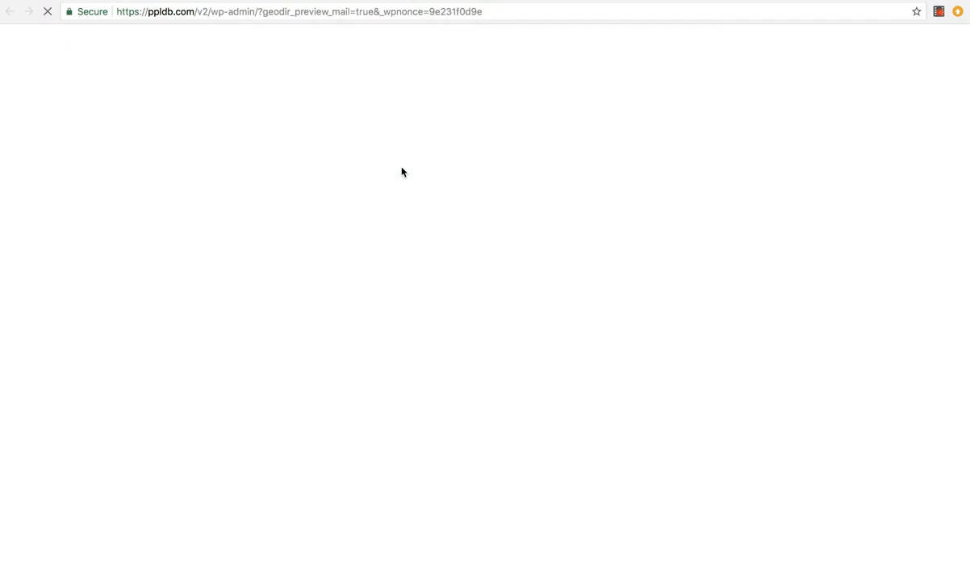
key("super+bracketleft")
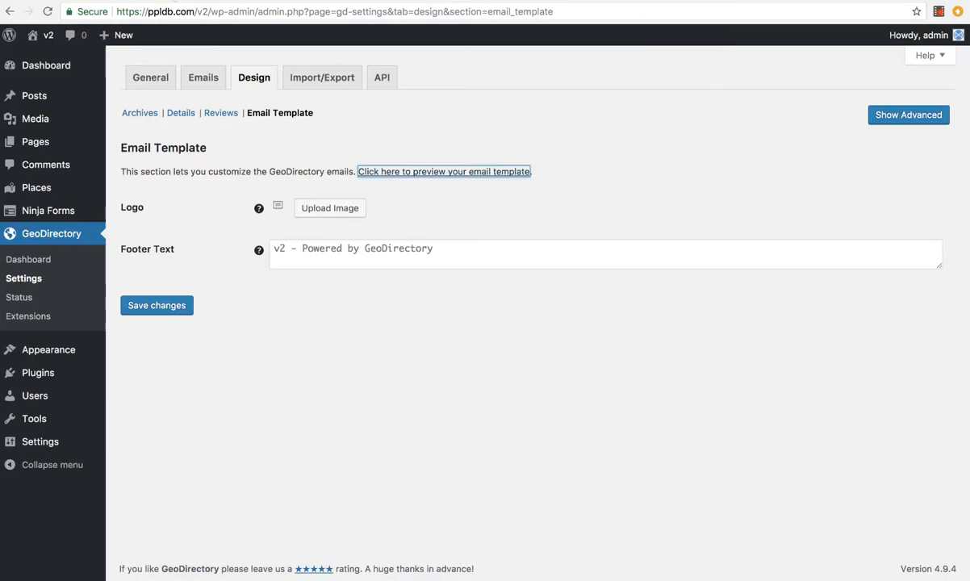
Show the advanced email template options and compare the footer text and color settings with the email preview
left_click(874, 116)
scroll(329, 383, "down", 5)
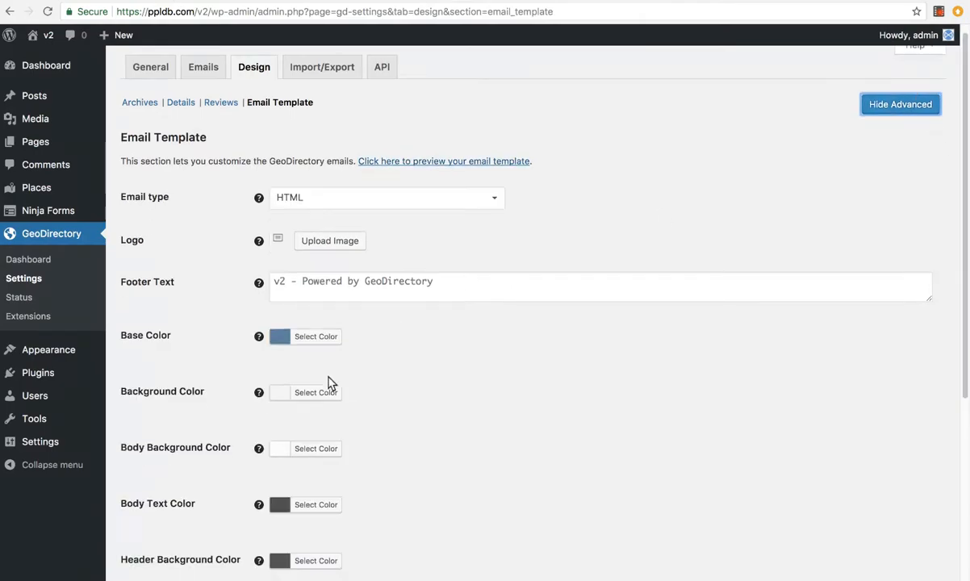
scroll(329, 384, "up", 5)
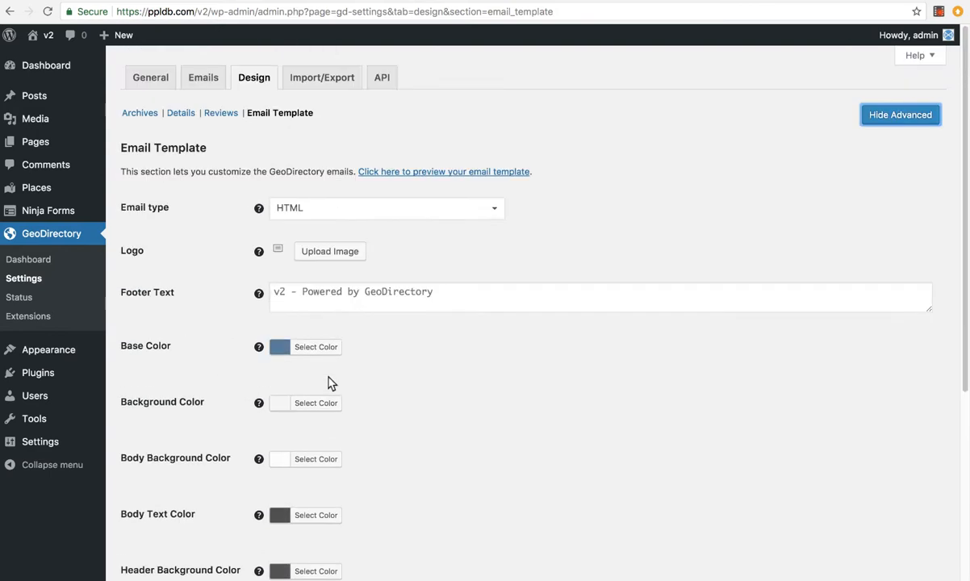
left_click(323, 288)
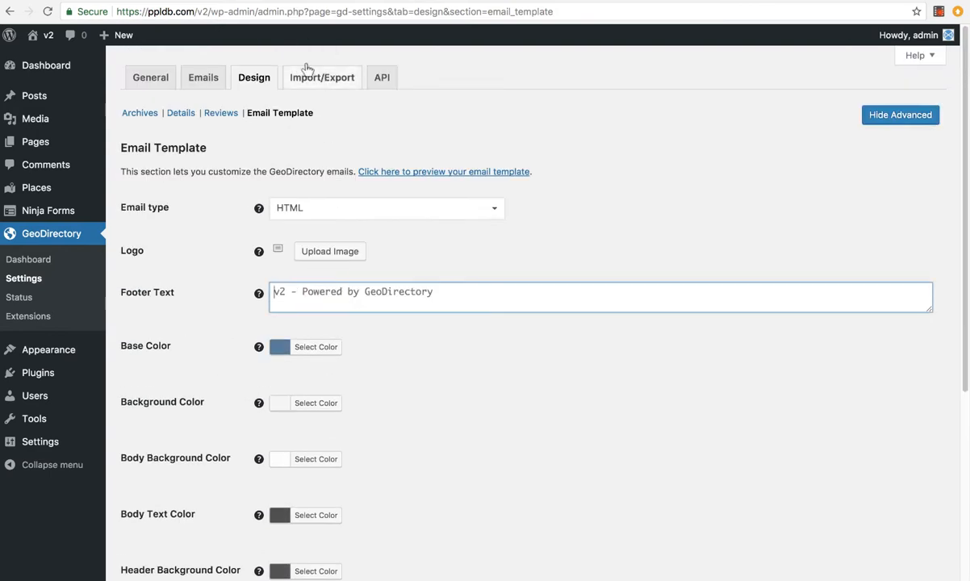
left_click(287, 1)
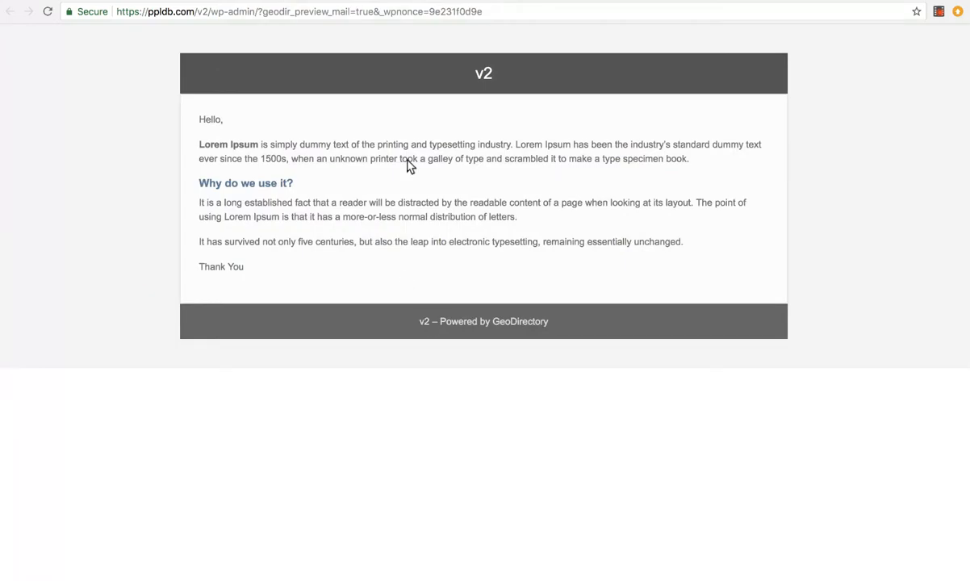
left_click(176, 1)
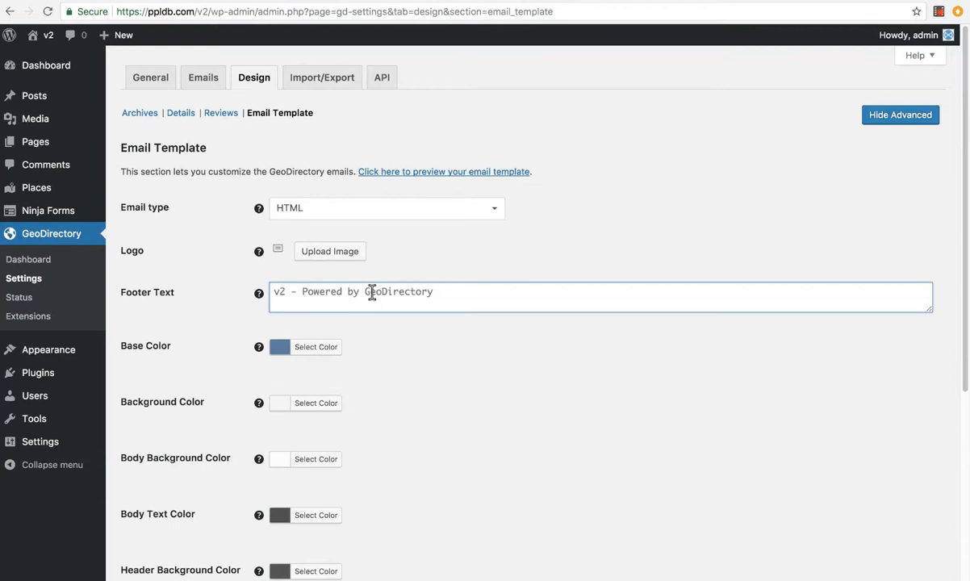
Set the email template's footer text to "Powered by coffee" and save the changes
type("Powered by coffee")
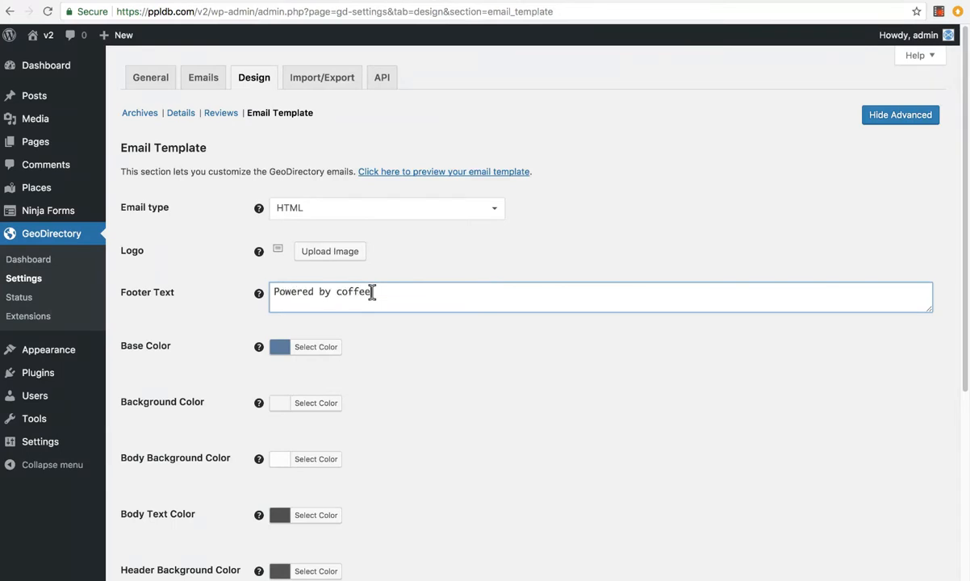
scroll(578, 330, "down", 5)
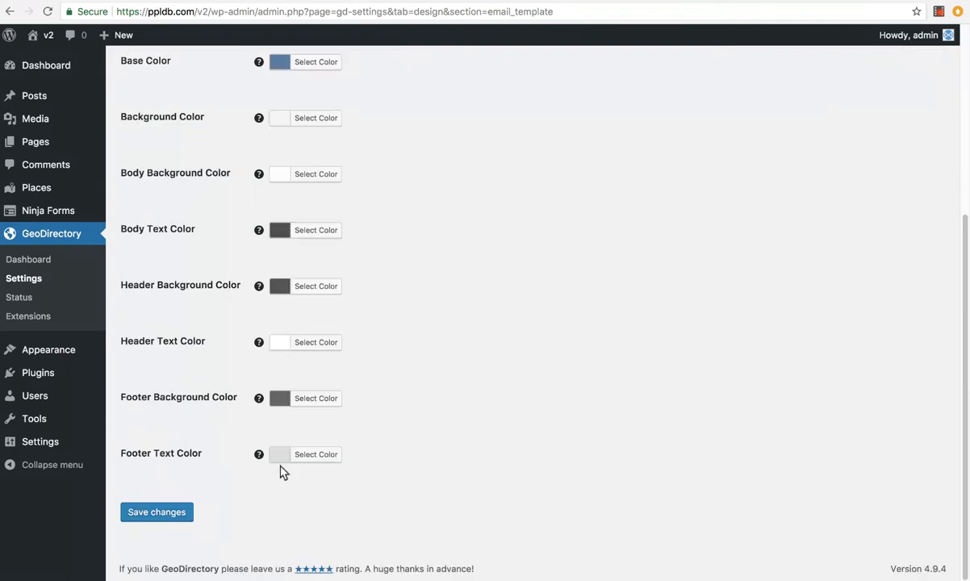
left_click(170, 517)
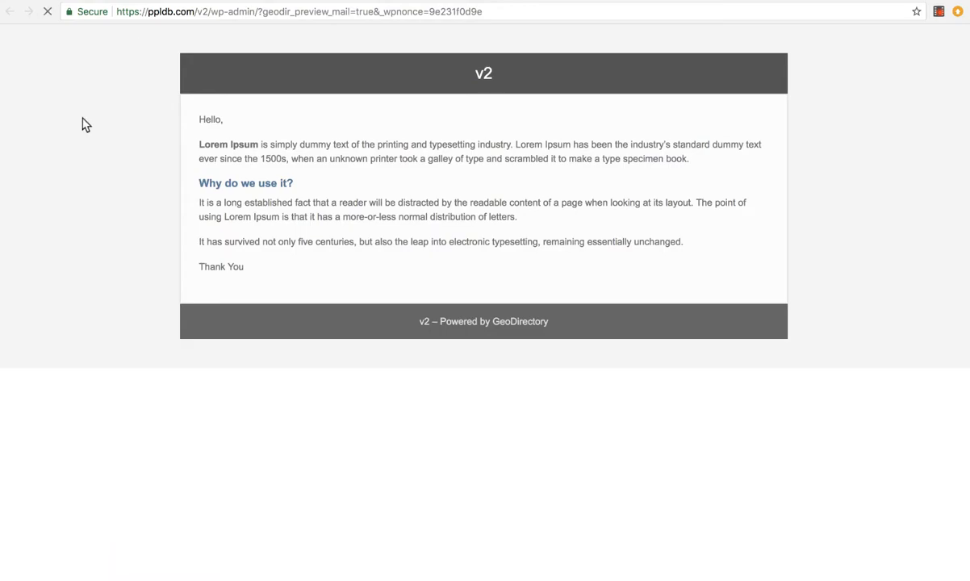
Show the advanced email template options, reopen the email preview to check its footer text, and return to the settings
left_click_drag(445, 325, 524, 327)
left_click(531, 325)
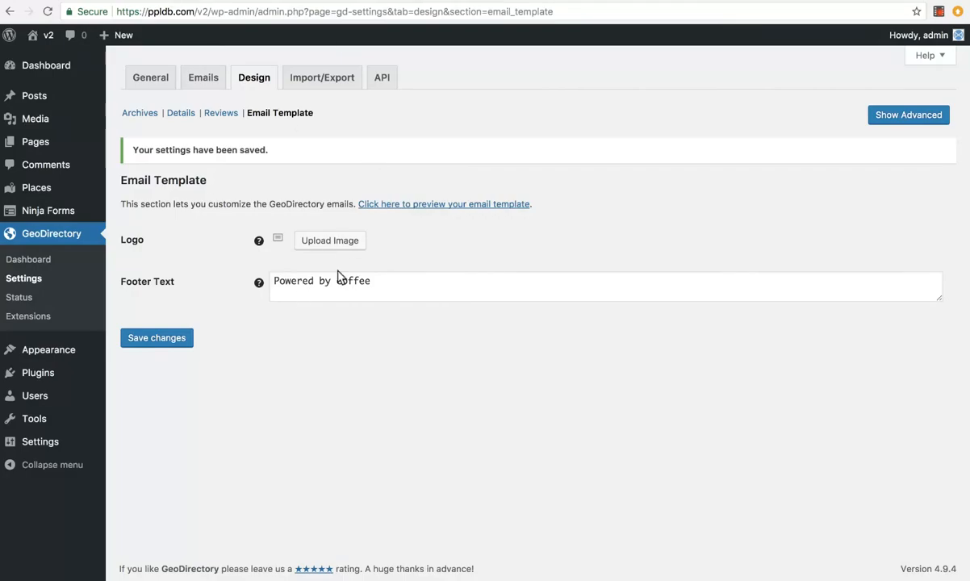
left_click(295, 291)
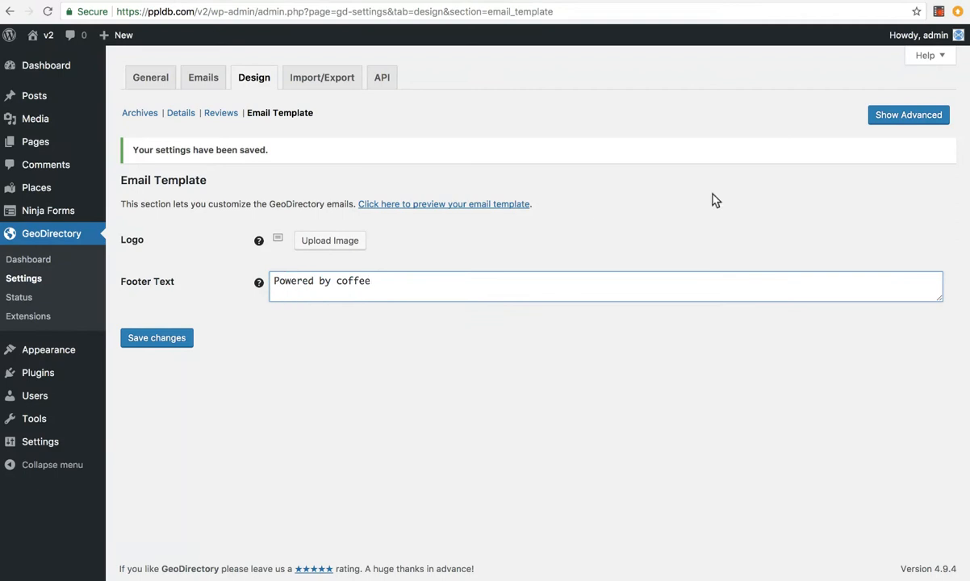
left_click(891, 114)
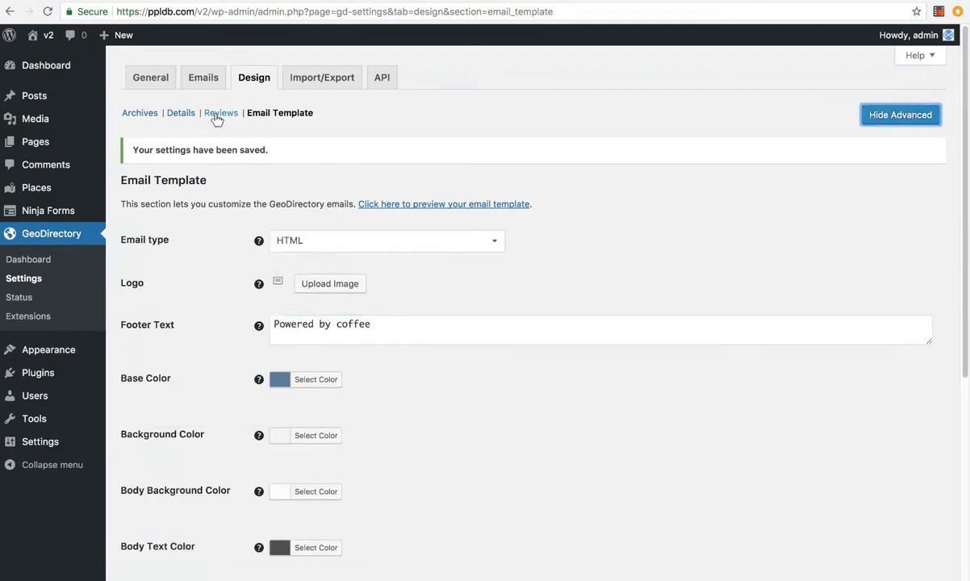
left_click(444, 204)
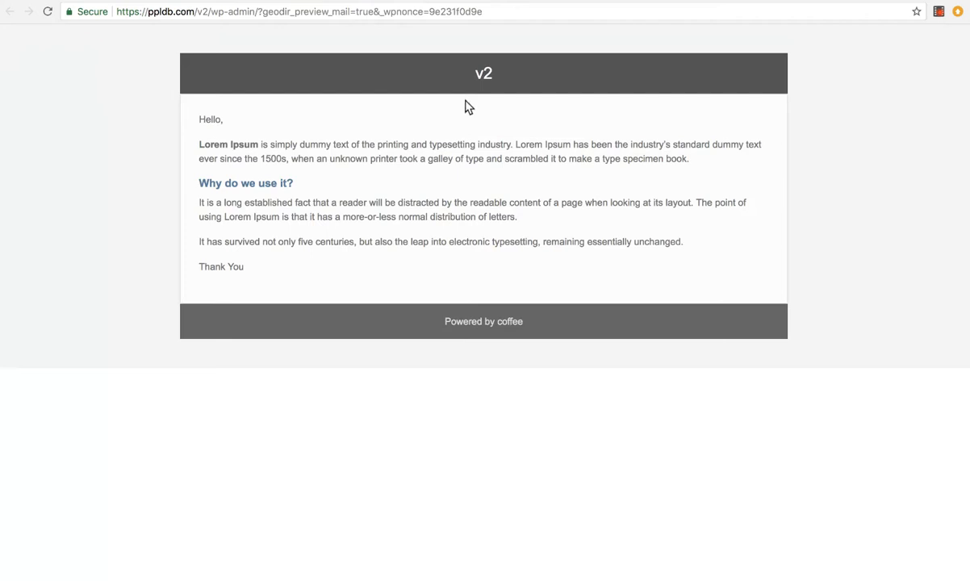
left_click(152, 1)
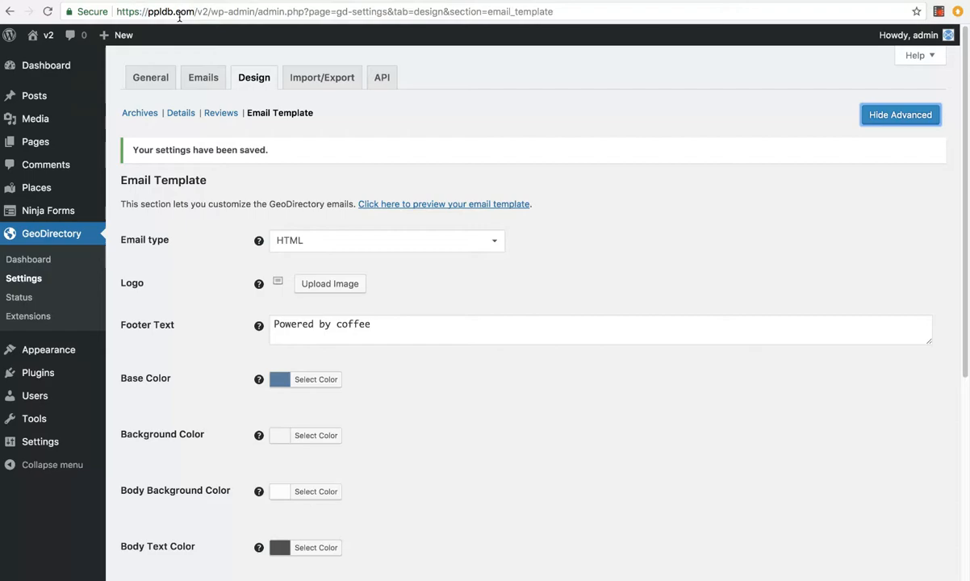
Open the Import/Export settings and examine the CSV import and export options for listings
left_click(312, 83)
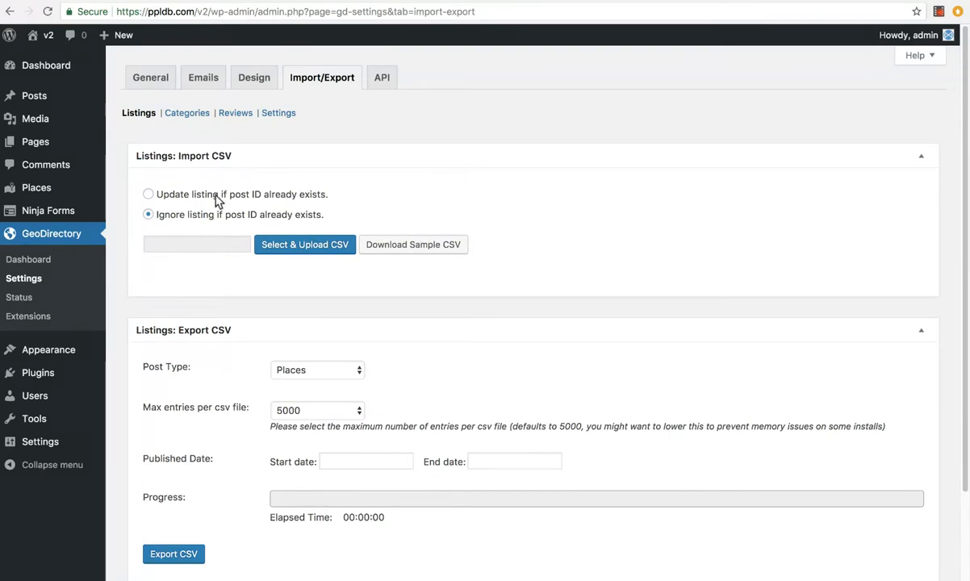
scroll(223, 253, "down", 3)
scroll(222, 254, "up", 1)
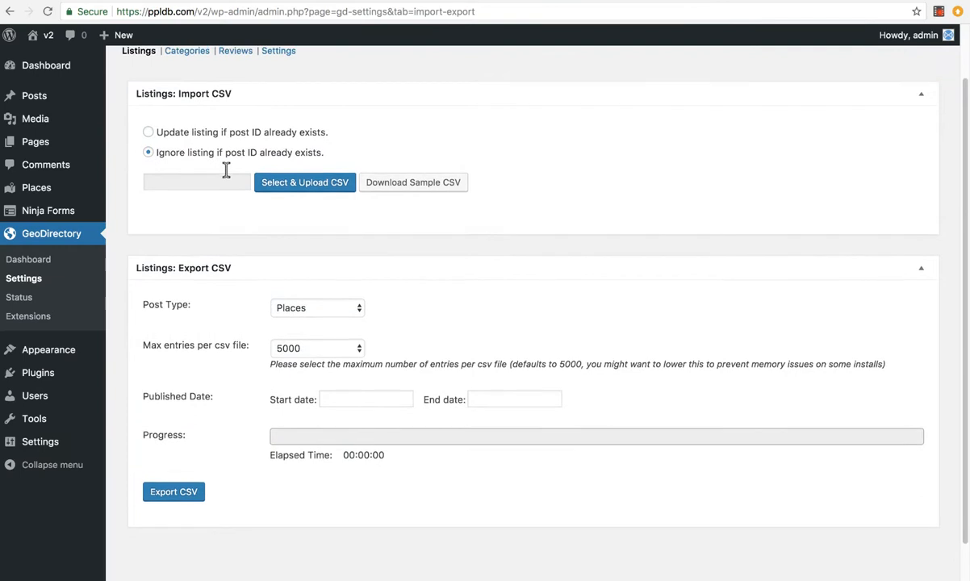
scroll(217, 169, "up", 2)
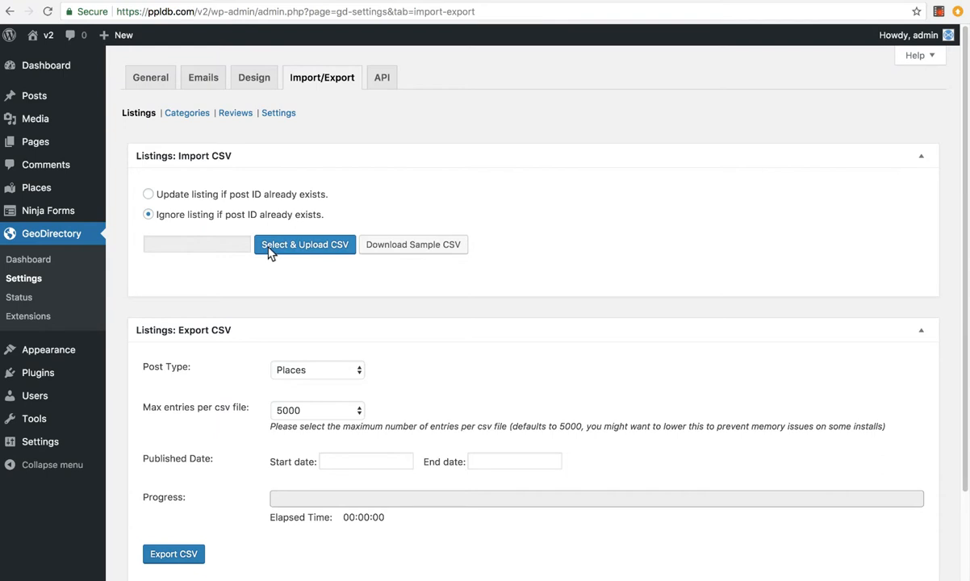
Examine the CSV import and export options for categories and reviews
left_click(191, 114)
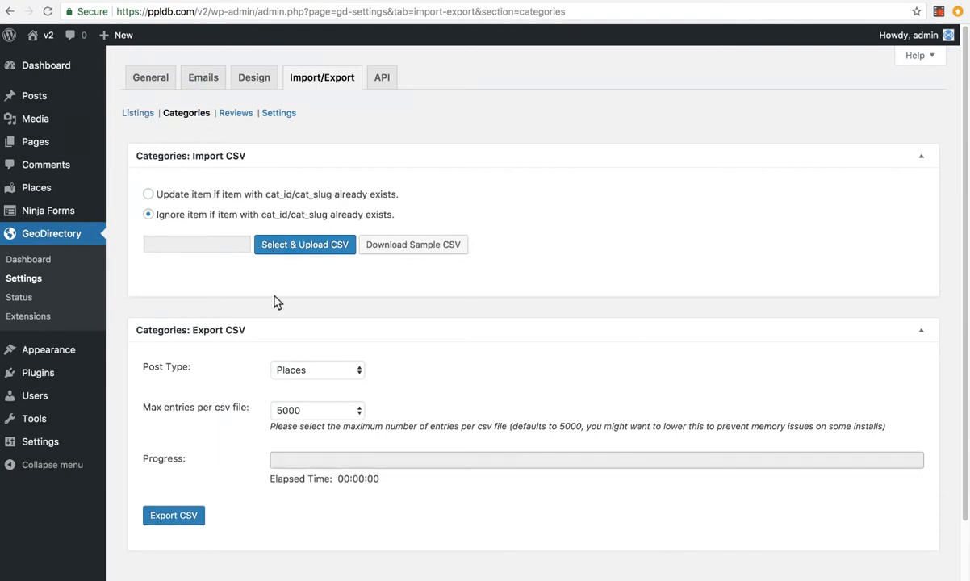
left_click(232, 113)
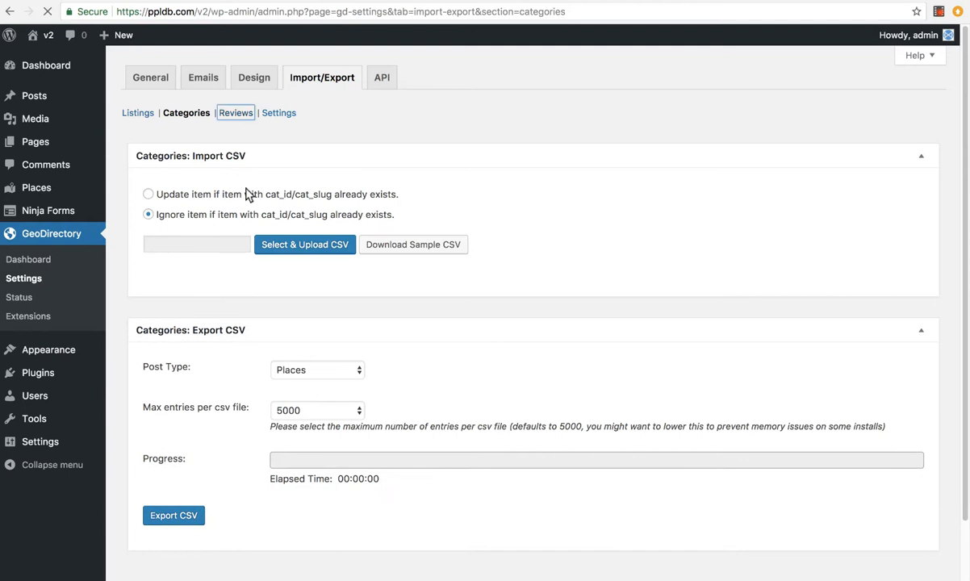
scroll(226, 375, "down", 5)
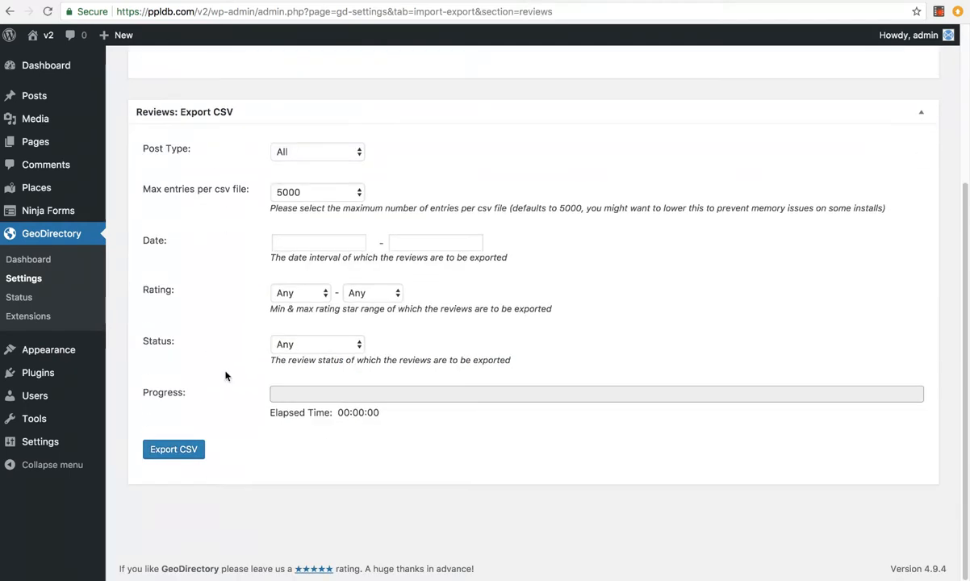
scroll(230, 371, "up", 2)
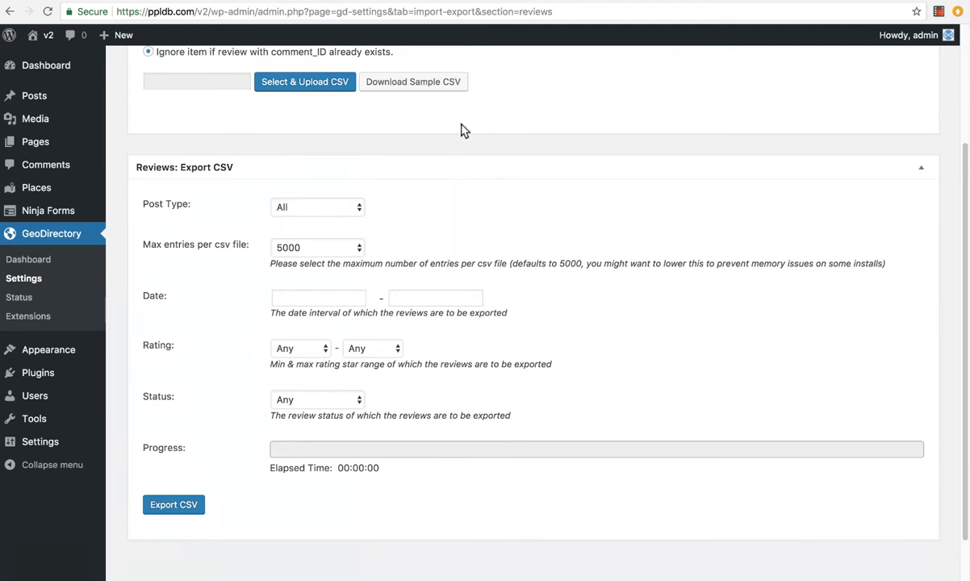
scroll(213, 246, "up", 4)
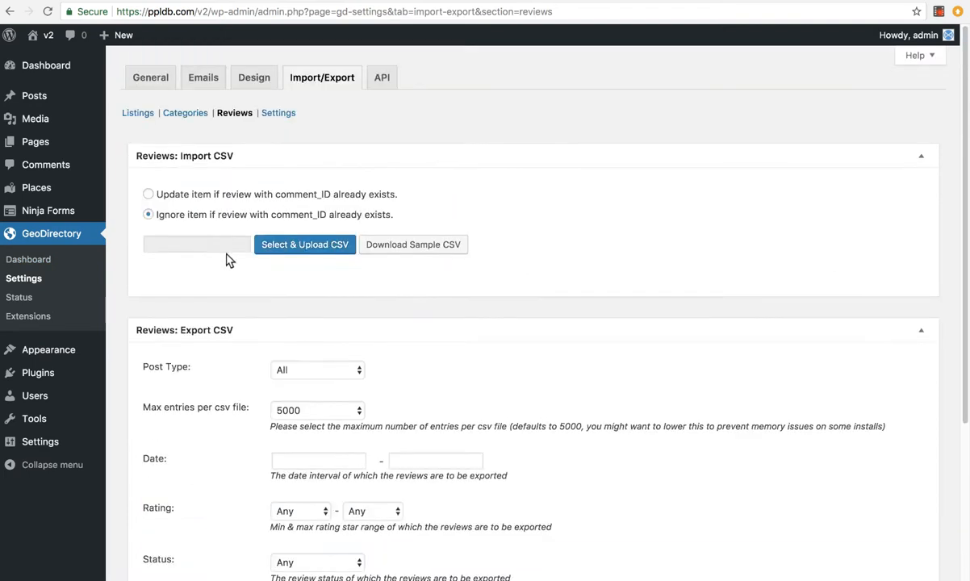
View the import/export options for GeoDirectory settings and the REST API option in the API settings
left_click(274, 115)
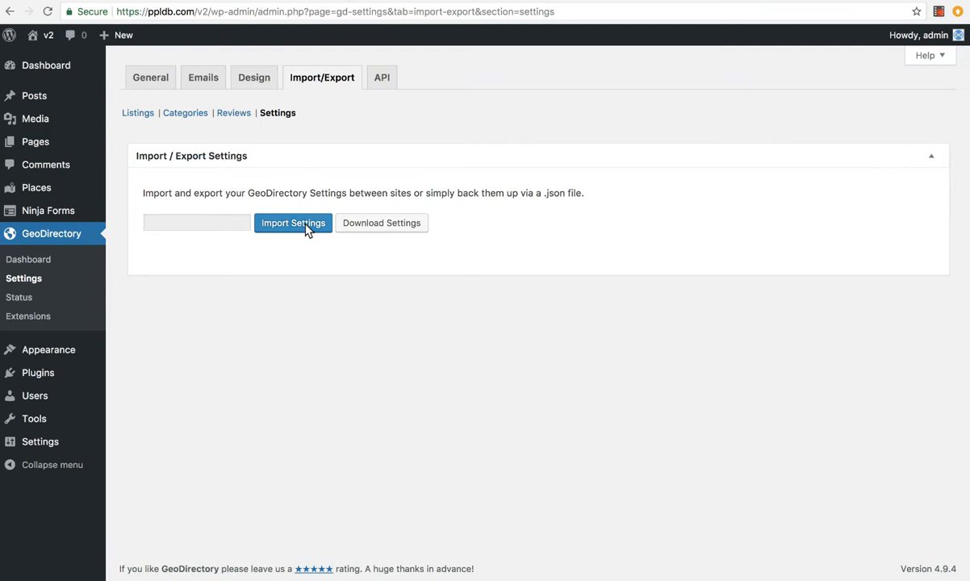
left_click(382, 78)
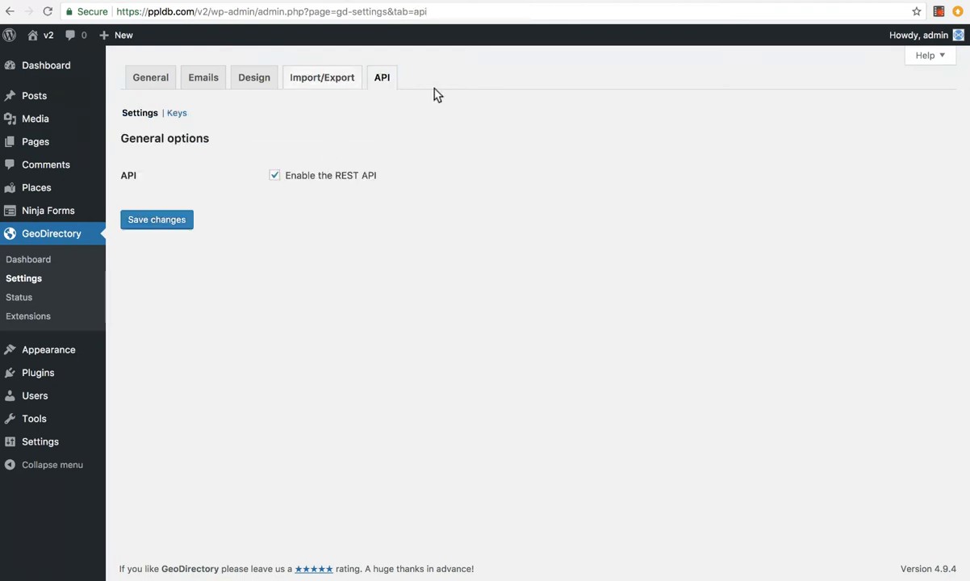
left_click(276, 175)
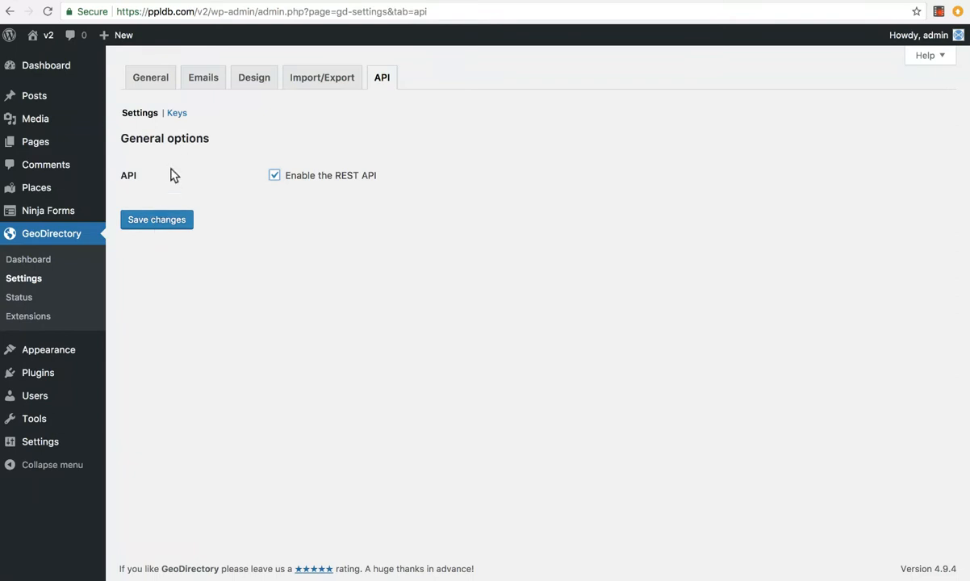
Open the Places custom fields settings and inspect the Title field in the listing form
mouse_move(58, 191)
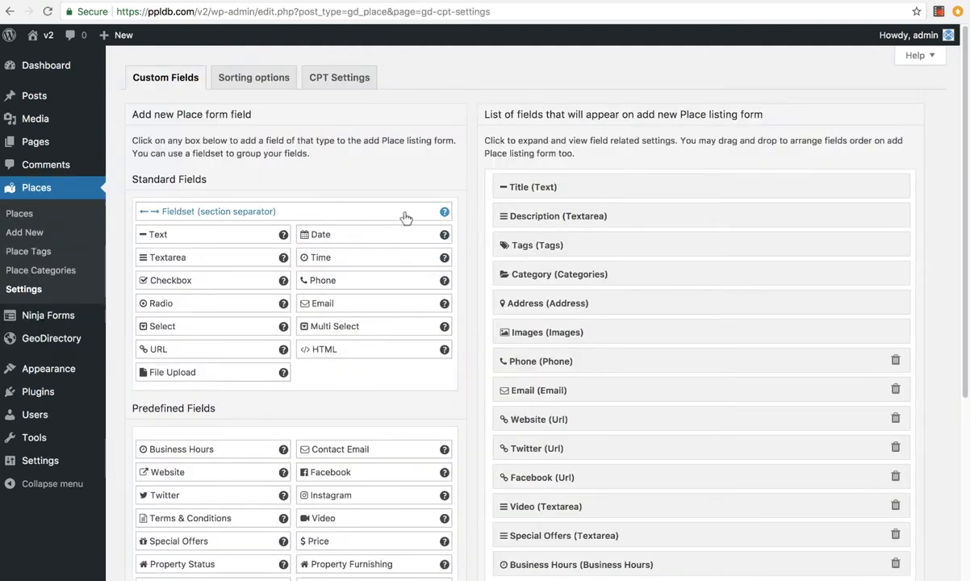
scroll(555, 219, "down", 1)
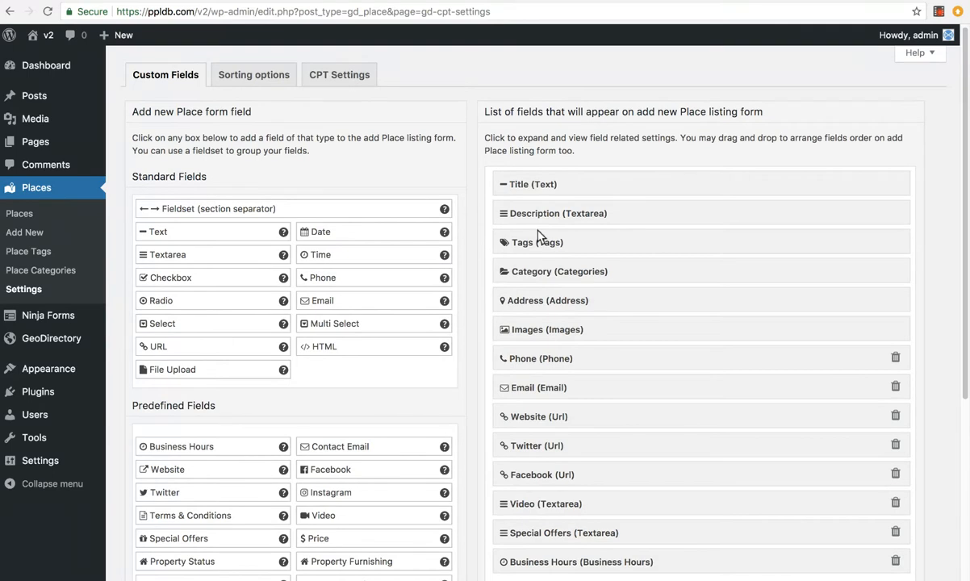
left_click(545, 189)
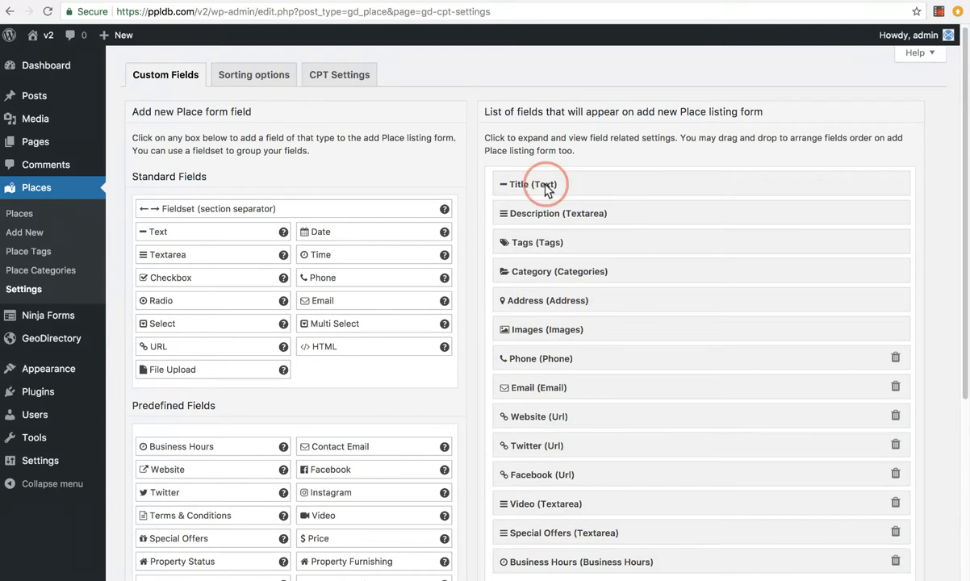
left_click(549, 186)
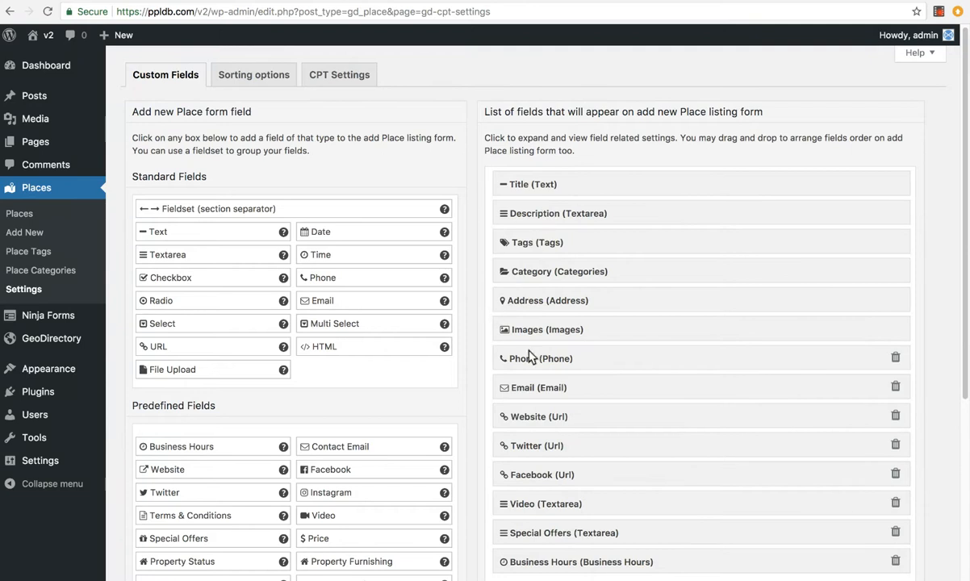
Examine the existing Place listing form fields and the available standard and predefined fields
scroll(547, 367, "down", 2)
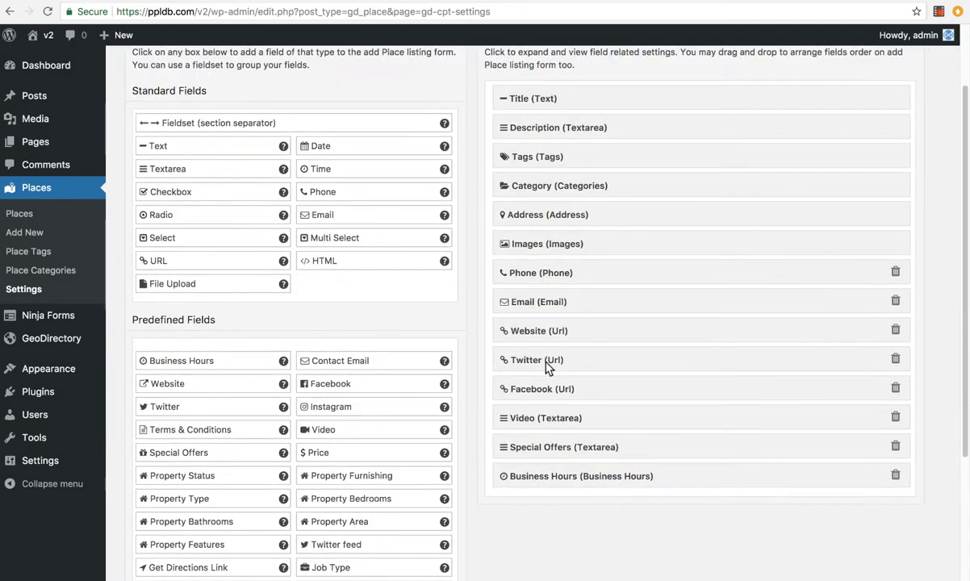
scroll(547, 367, "up", 2)
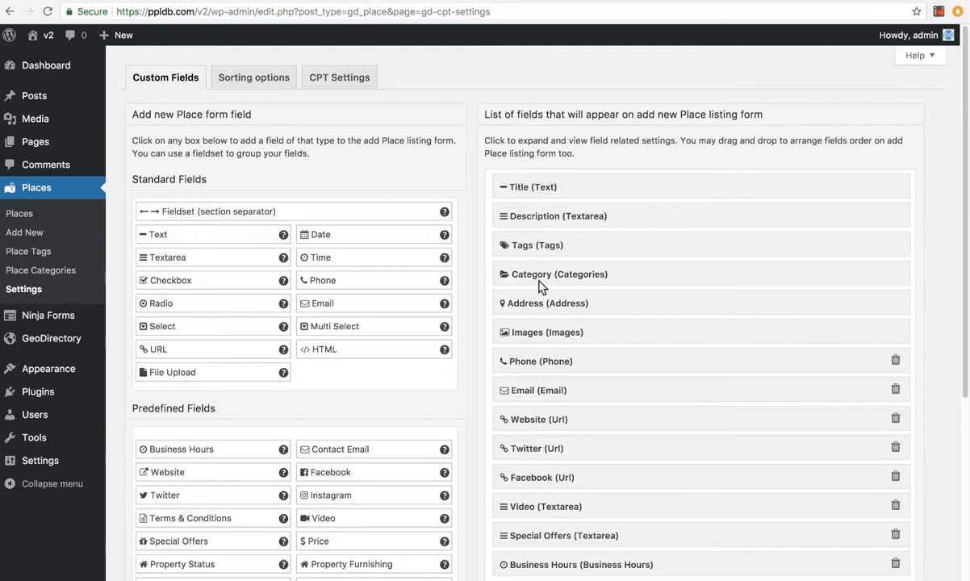
scroll(542, 290, "down", 2)
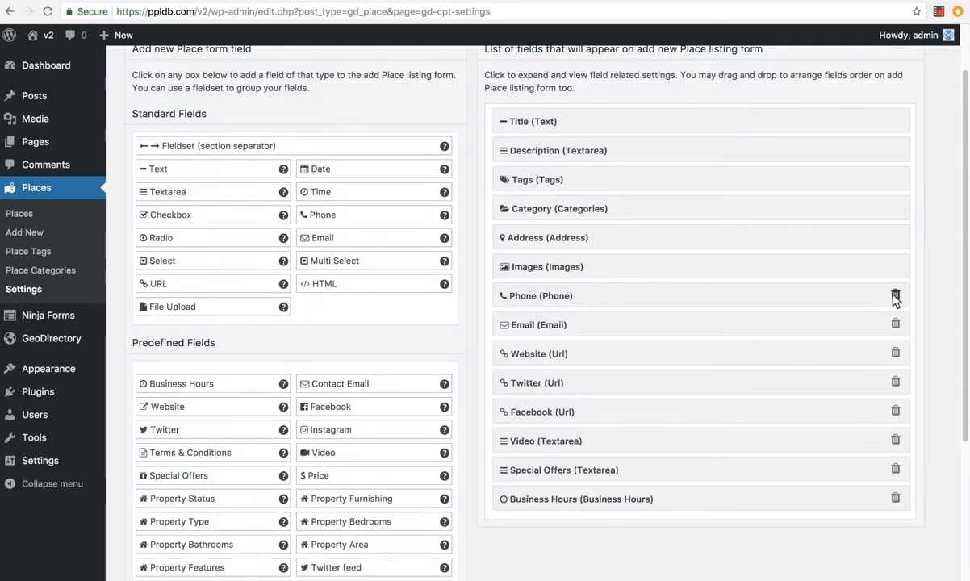
scroll(383, 352, "down", 1)
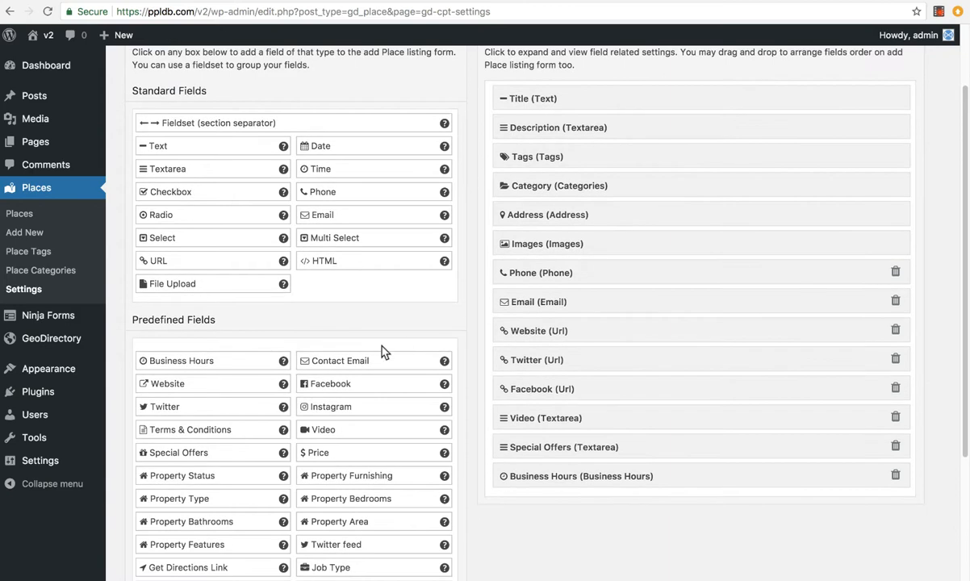
scroll(316, 408, "down", 3)
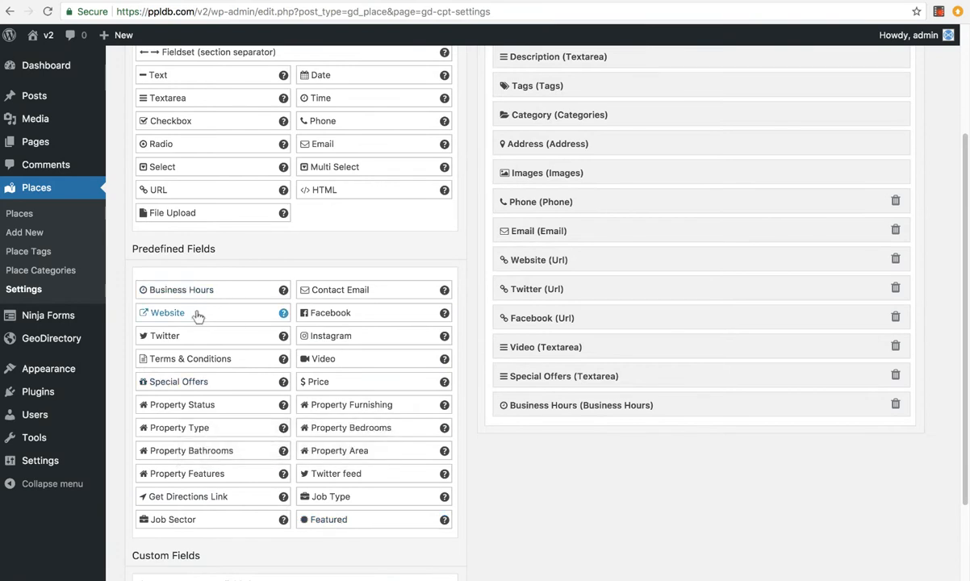
scroll(307, 163, "up", 3)
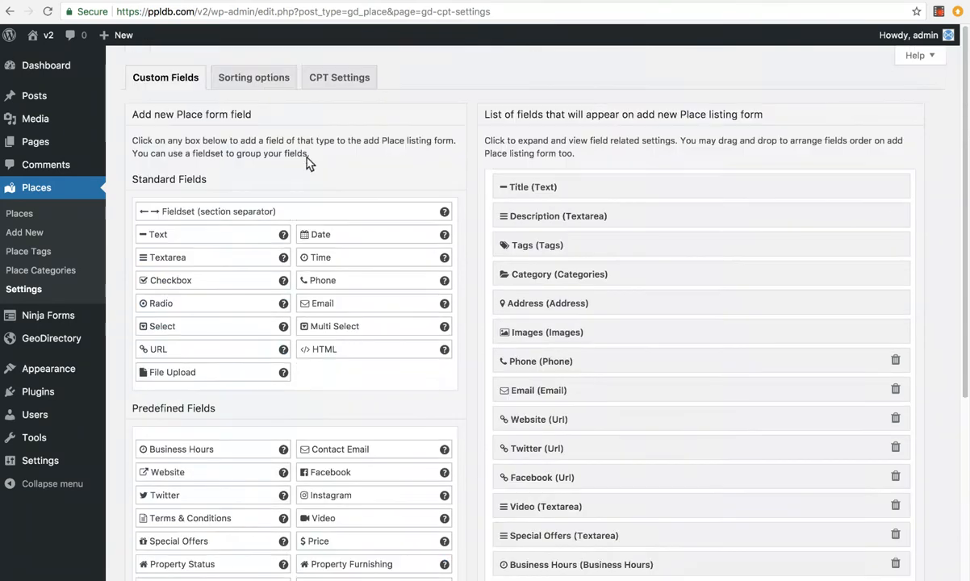
Add a Title sorting option for Places with ascending sort enabled, make it active and save it
left_click(251, 76)
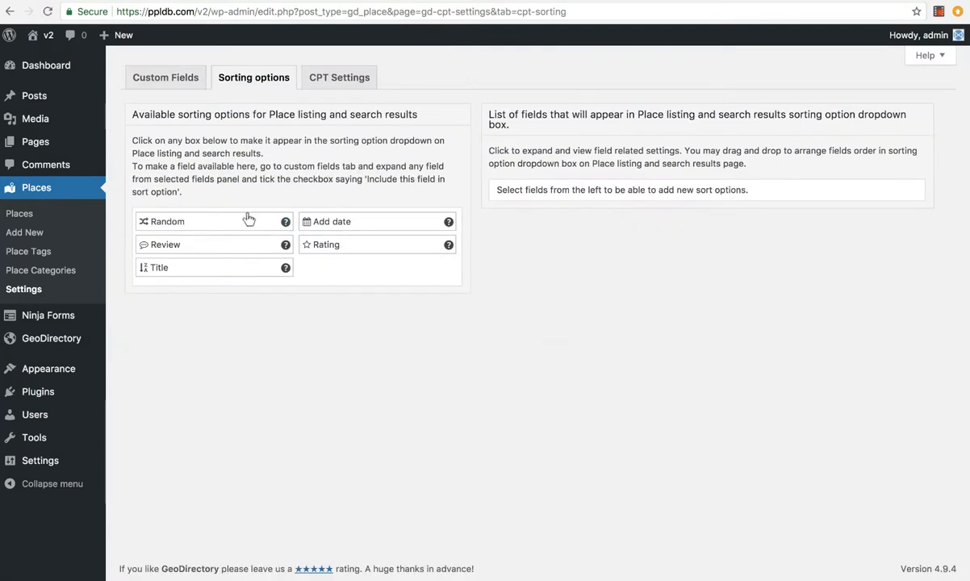
left_click(158, 268)
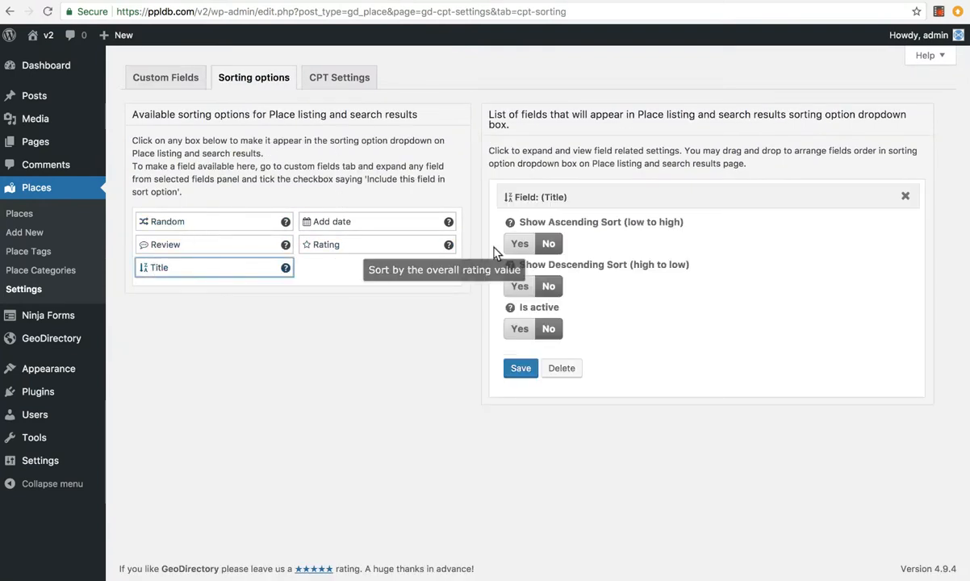
left_click(519, 243)
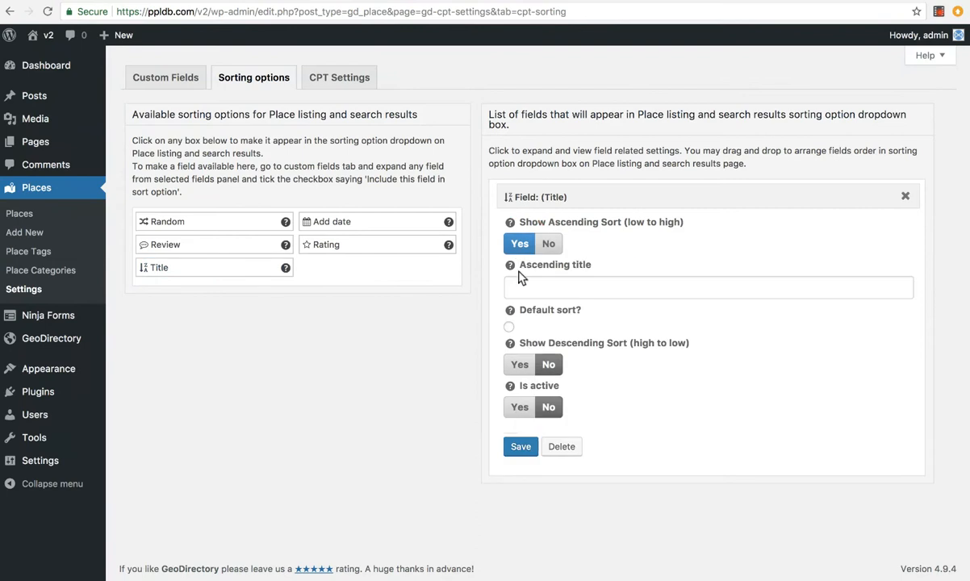
left_click(519, 407)
left_click(521, 449)
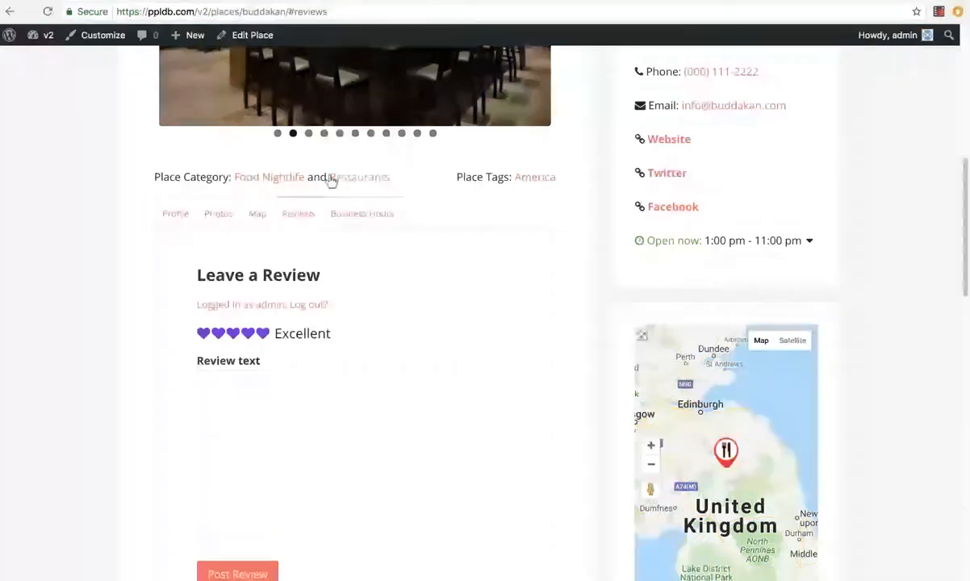
Open the Restaurants category page from the Buddakan listing and show its sorting choices
left_click(347, 179)
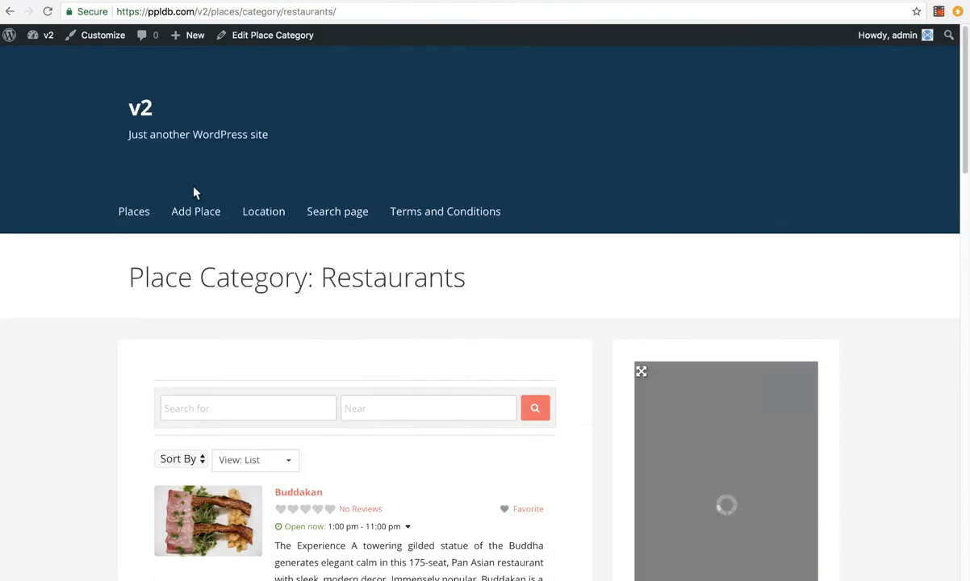
scroll(193, 192, "down", 5)
left_click(192, 247)
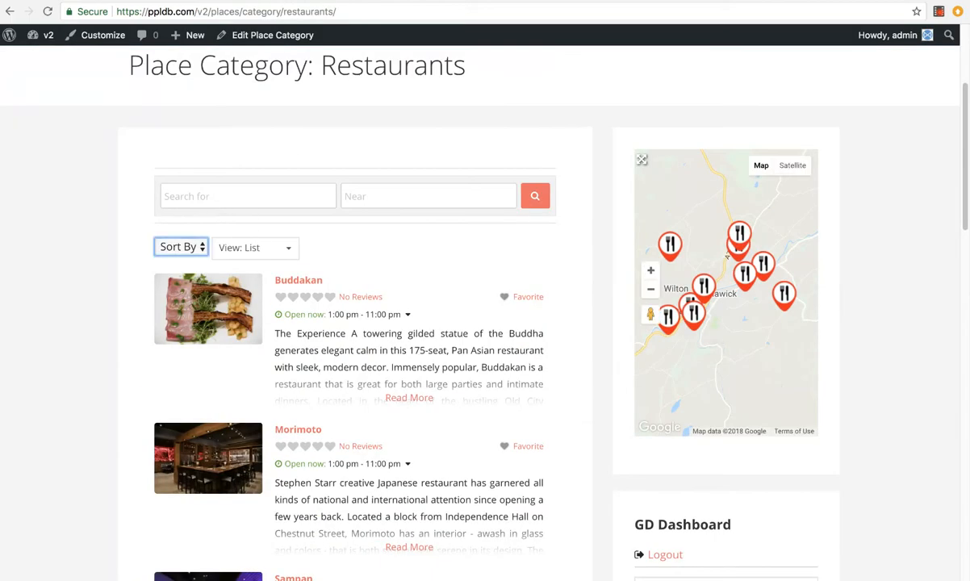
Sort the Restaurants category listings by Title and look over the listing order
left_click(182, 234)
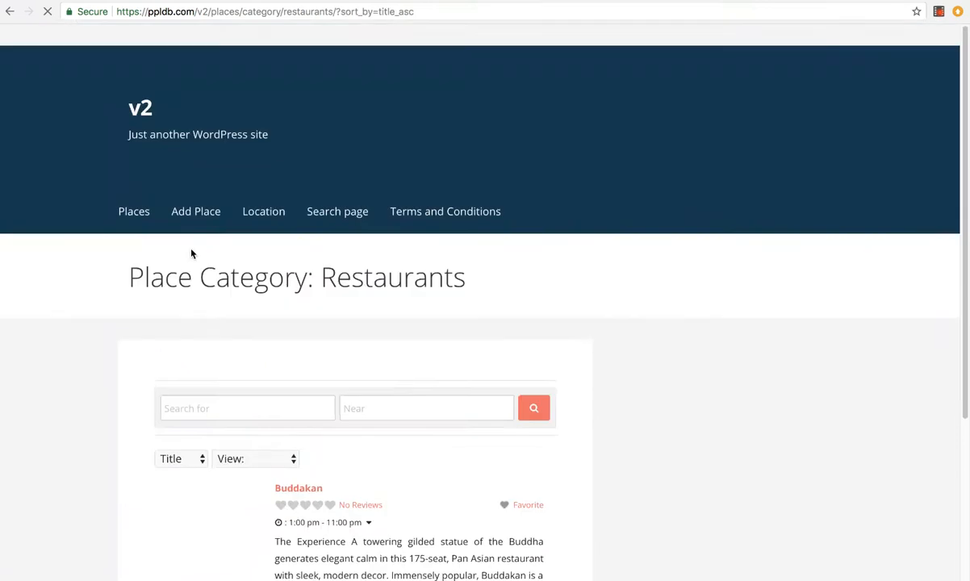
scroll(193, 256, "down", 3)
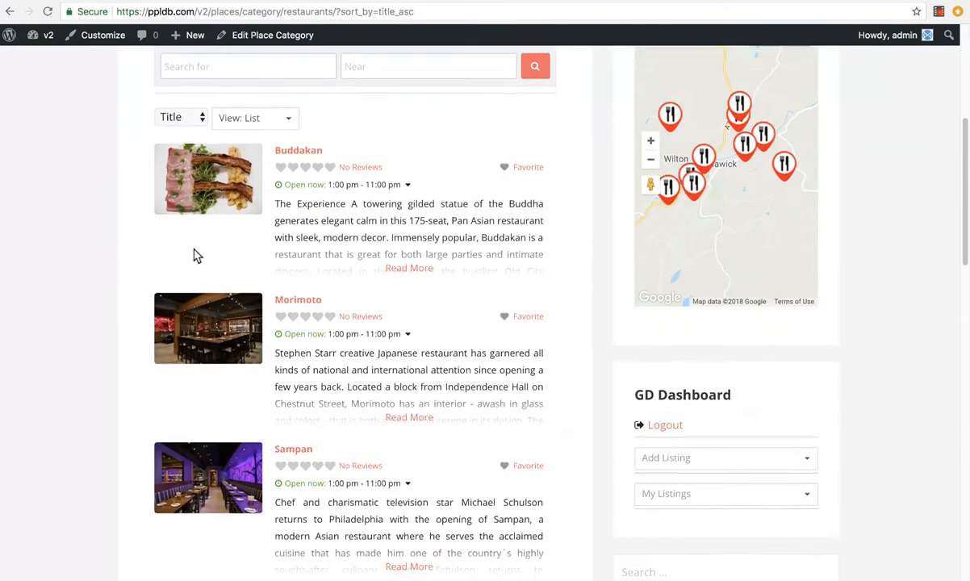
scroll(194, 256, "up", 5)
scroll(194, 256, "down", 3)
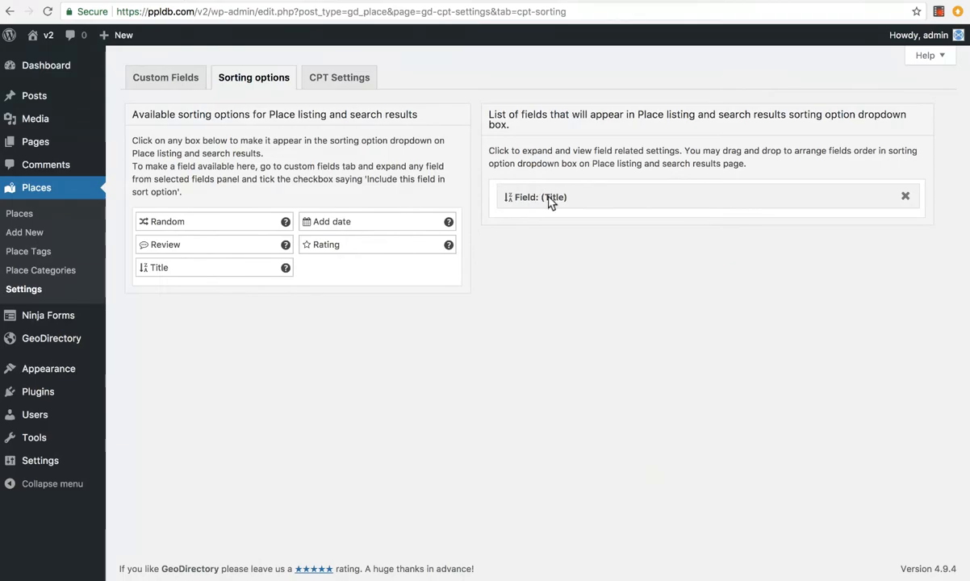
Remove the Title field from the Places sorting options and open the Places CPT settings
left_click(906, 197)
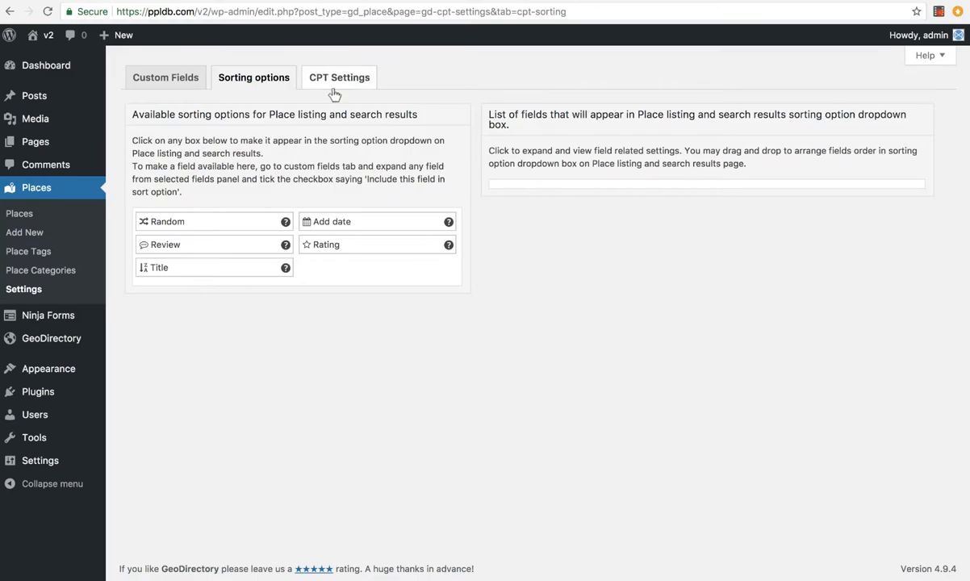
left_click(334, 80)
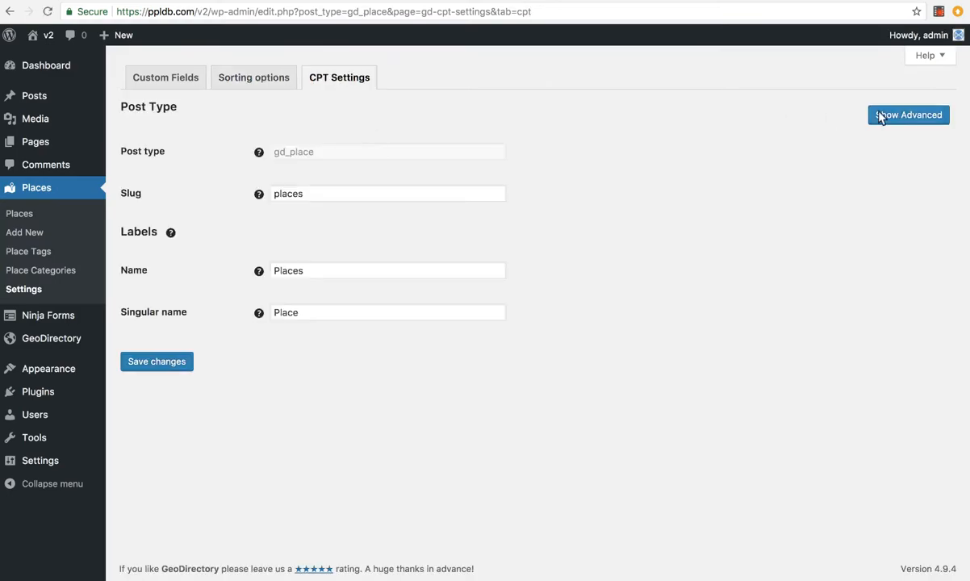
Examine the Places slug and name labels, and reveal the advanced post type settings to review their options and labels
left_click(362, 189)
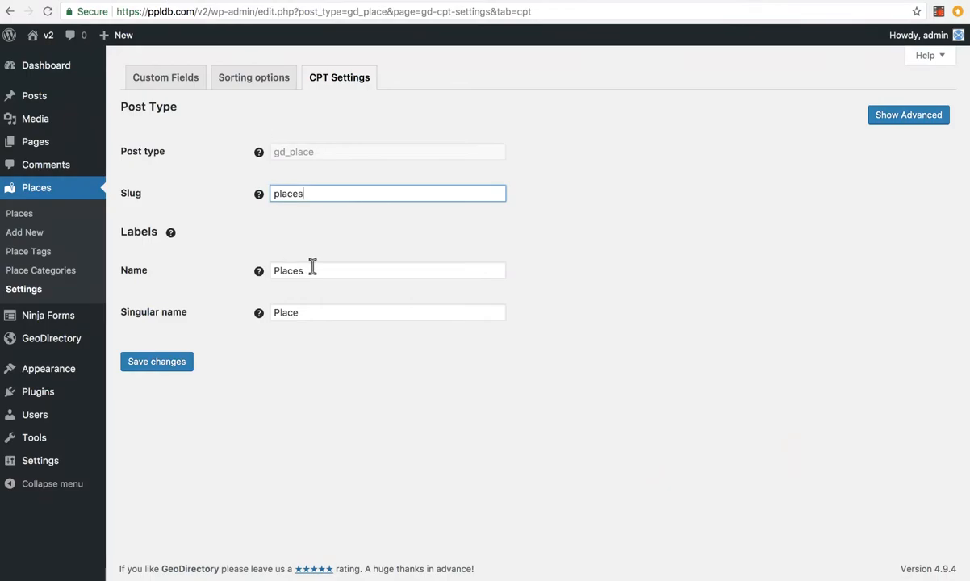
left_click(308, 269)
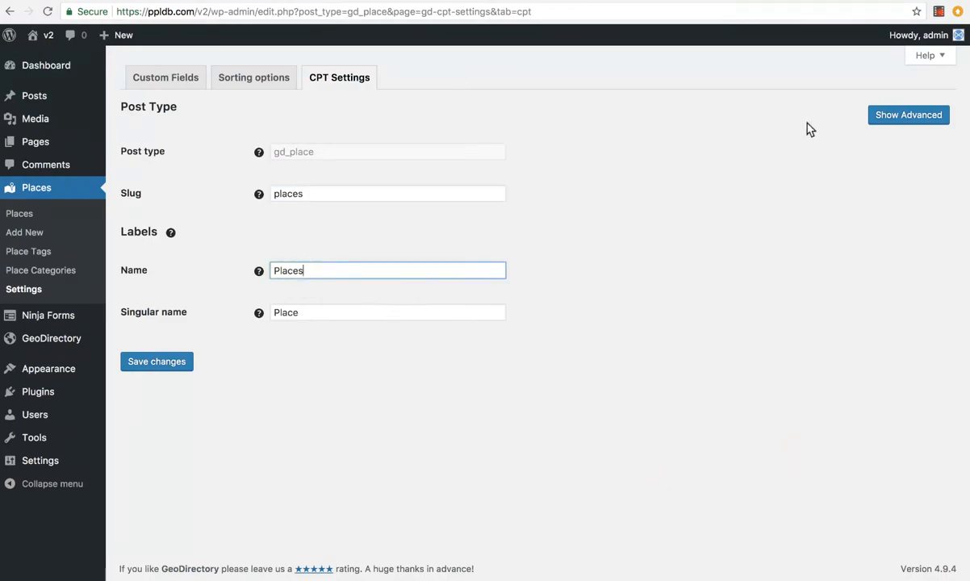
left_click(884, 115)
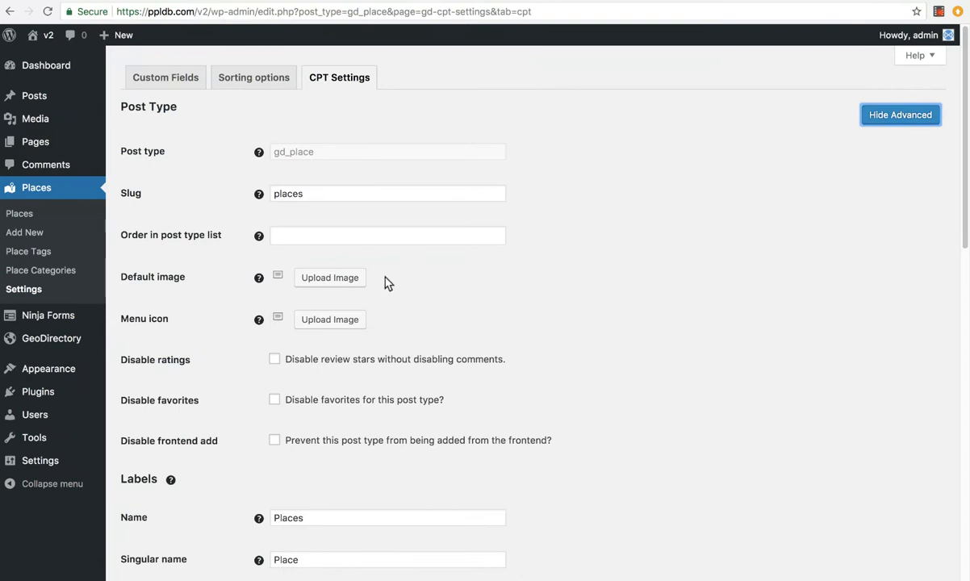
scroll(319, 300, "down", 2)
scroll(323, 307, "down", 10)
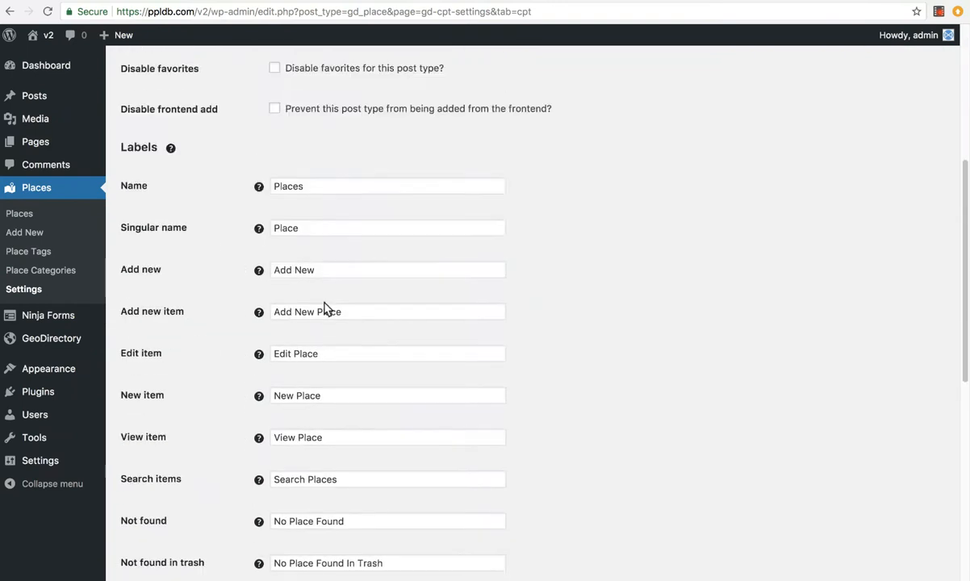
scroll(322, 312, "down", 2)
scroll(323, 313, "up", 10)
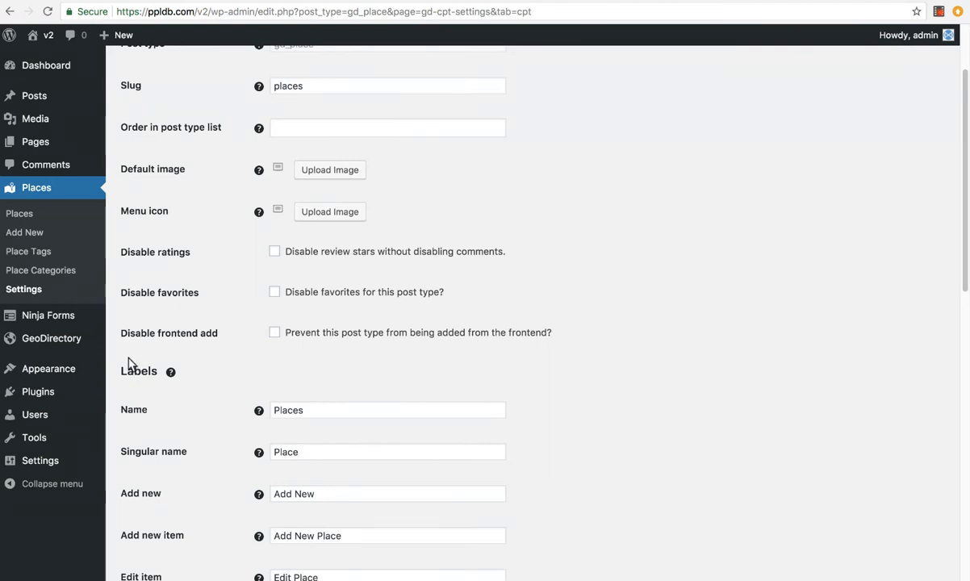
Open the WordPress permalink settings and examine the GeoDirectory permalinks and taxonomies sections
mouse_move(49, 465)
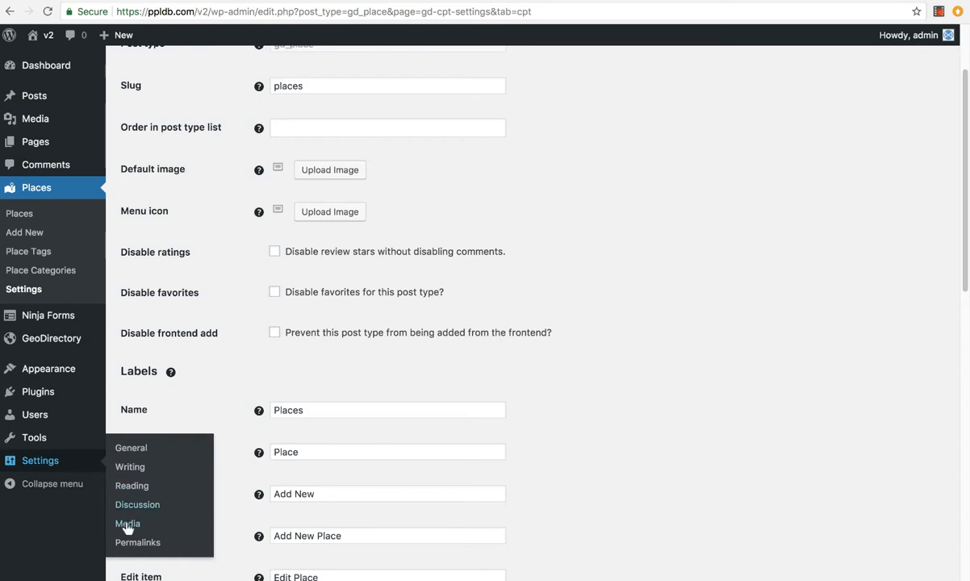
left_click(128, 543)
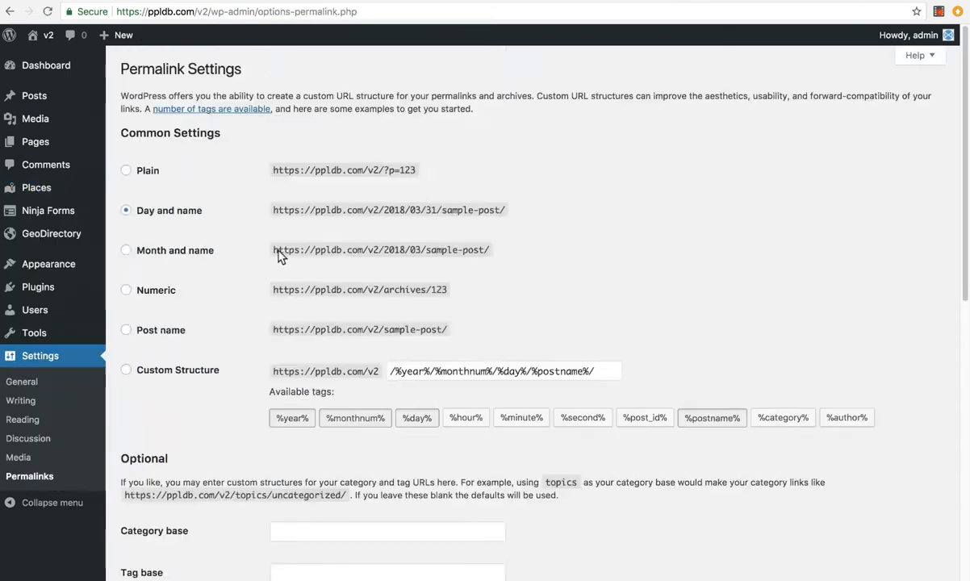
scroll(156, 290, "down", 5)
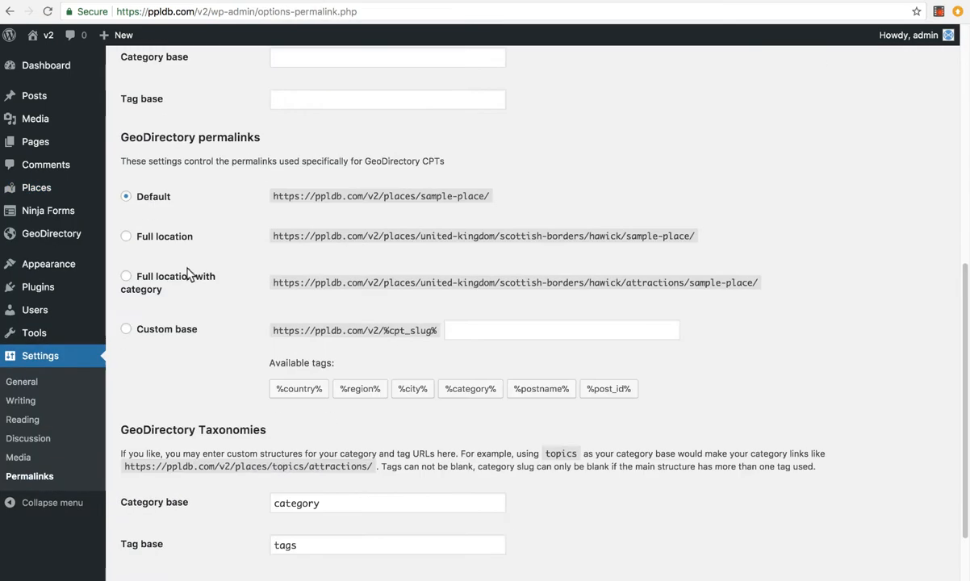
Try the Full location and Full location with category GeoDirectory permalinks, and a custom base of /%country%/%postname%/
left_click(129, 235)
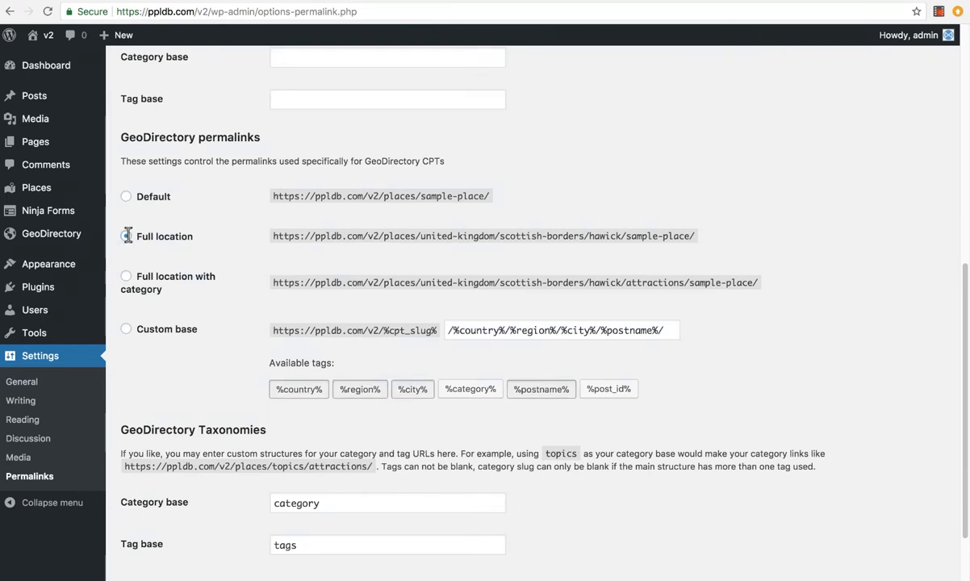
left_click(127, 275)
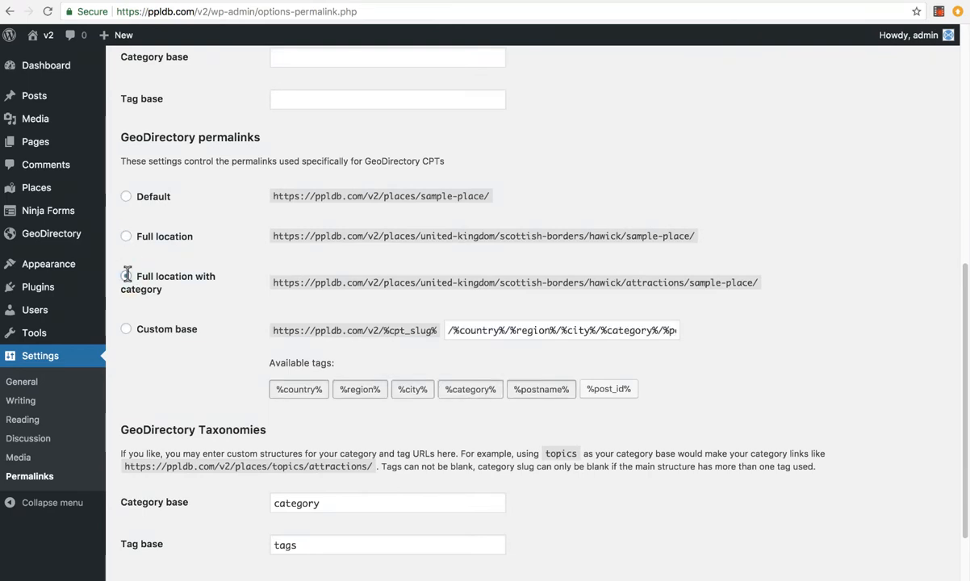
left_click(126, 328)
left_click(524, 390)
left_click(476, 390)
left_click(415, 390)
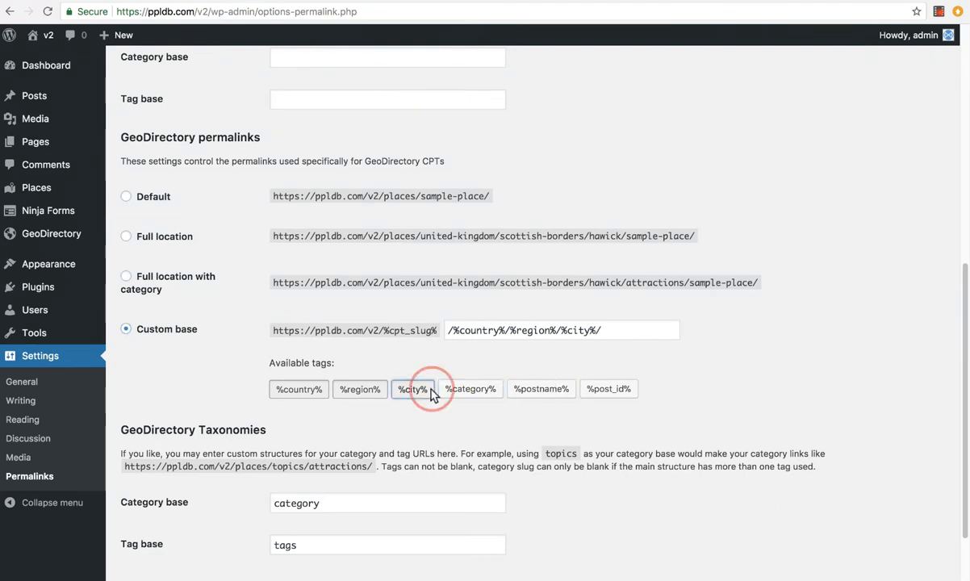
left_click(361, 396)
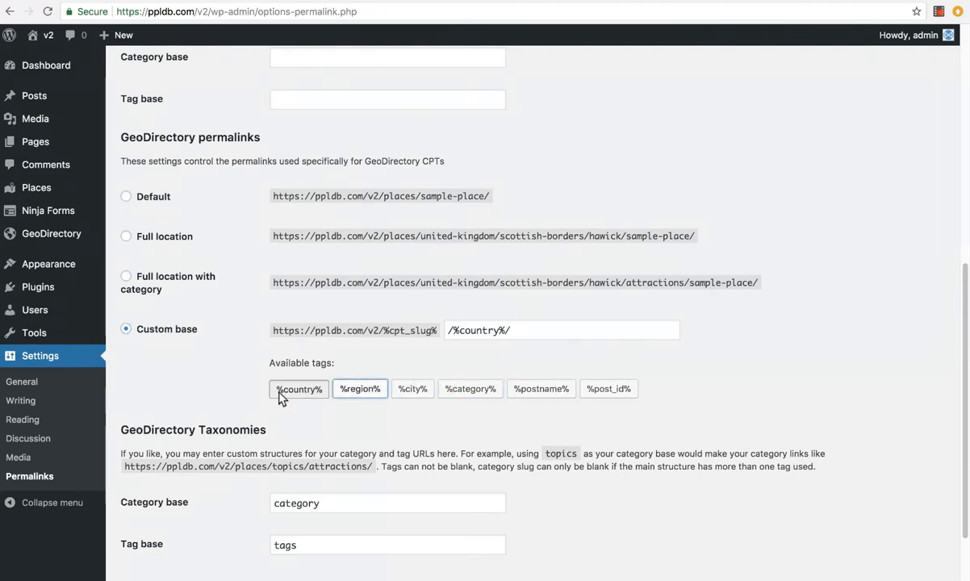
left_click(557, 389)
left_click(589, 390)
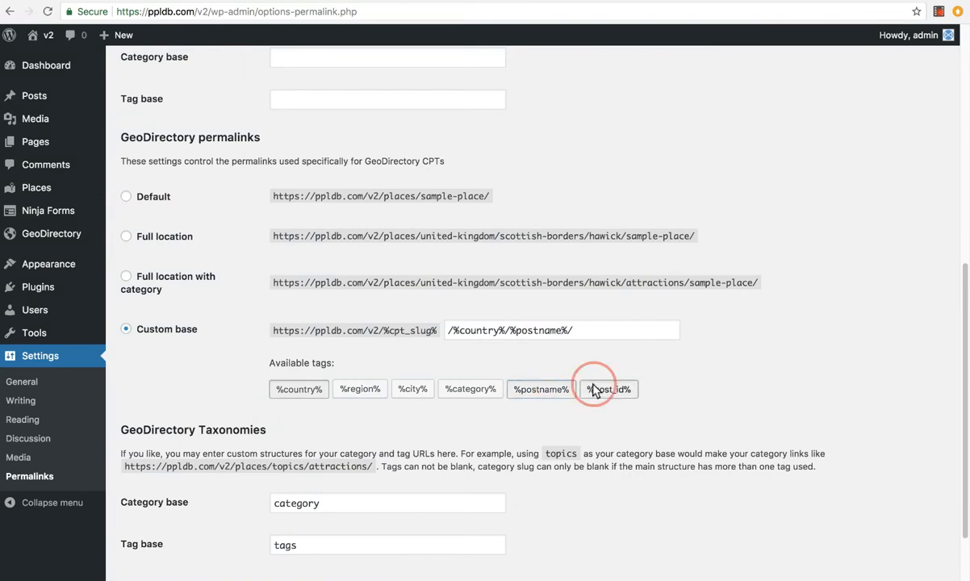
left_click(597, 390)
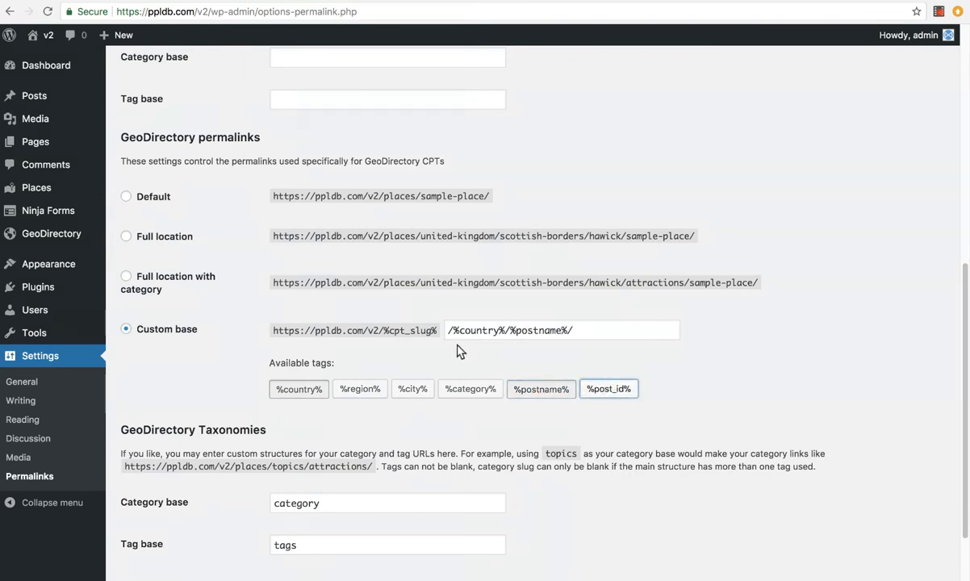
Select the Full location structure for the GeoDirectory permalinks and bring up the GeoDirectory Taxonomies settings
left_click(126, 235)
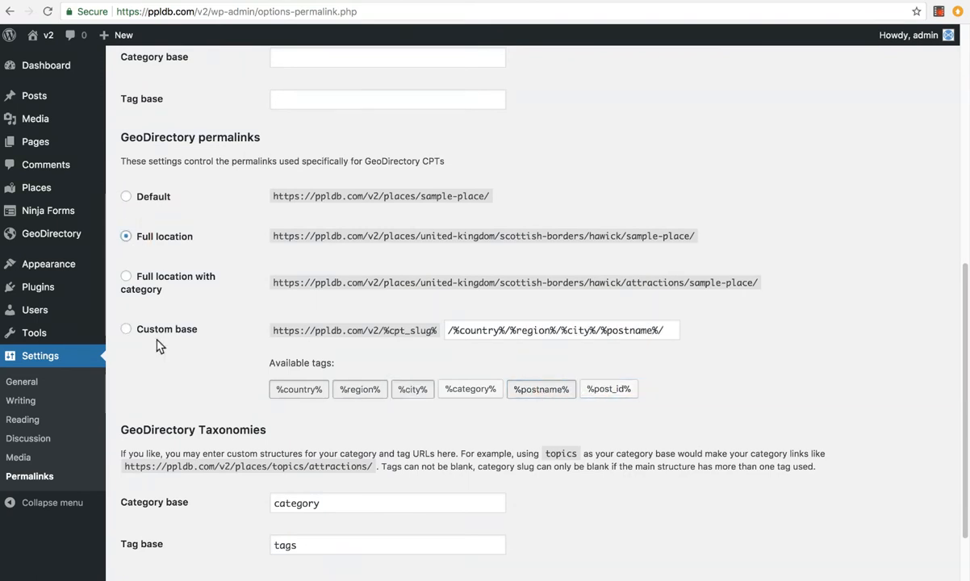
scroll(230, 331, "down", 2)
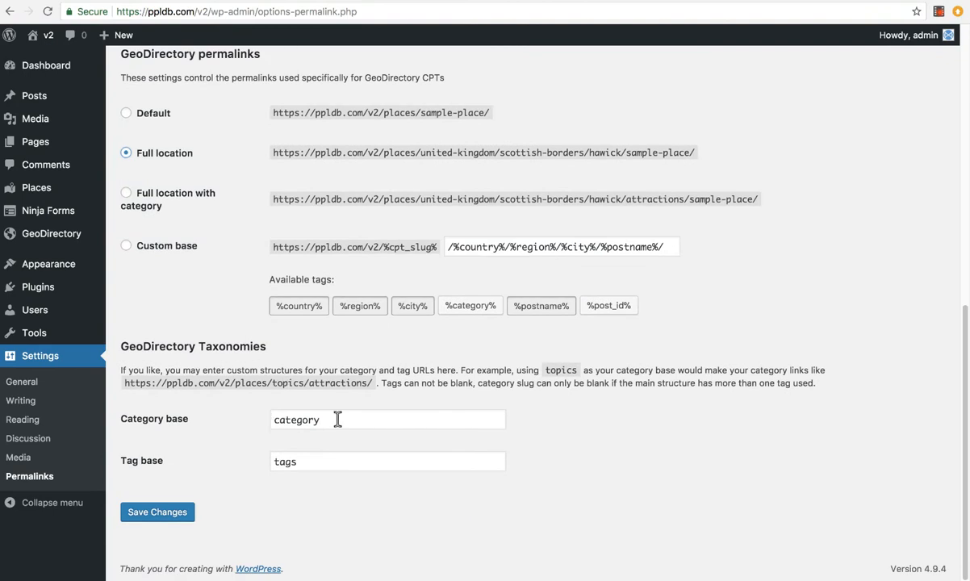
Open the Buddakan listing on the site, follow its Restaurants category and check the category part of the URL
left_click(271, 0)
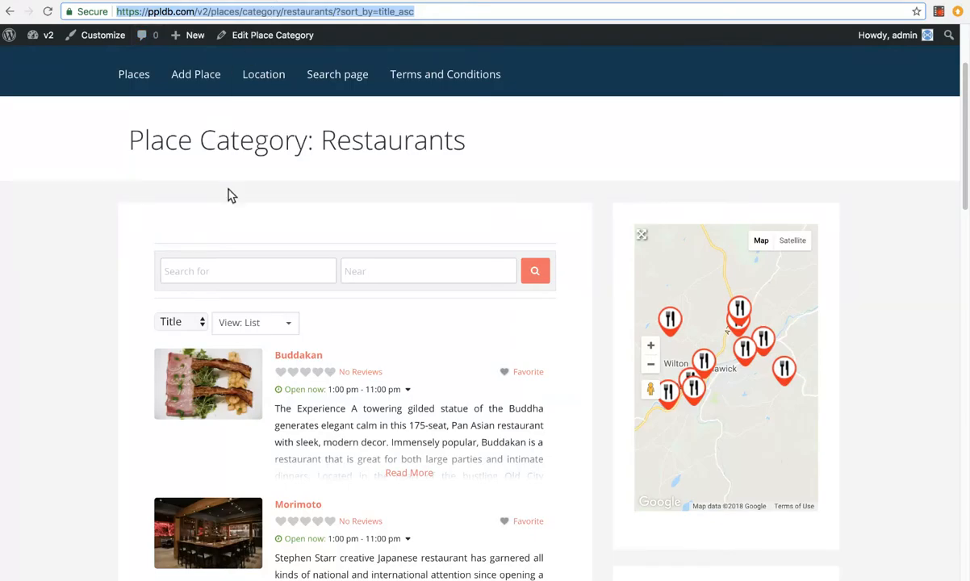
left_click(316, 359)
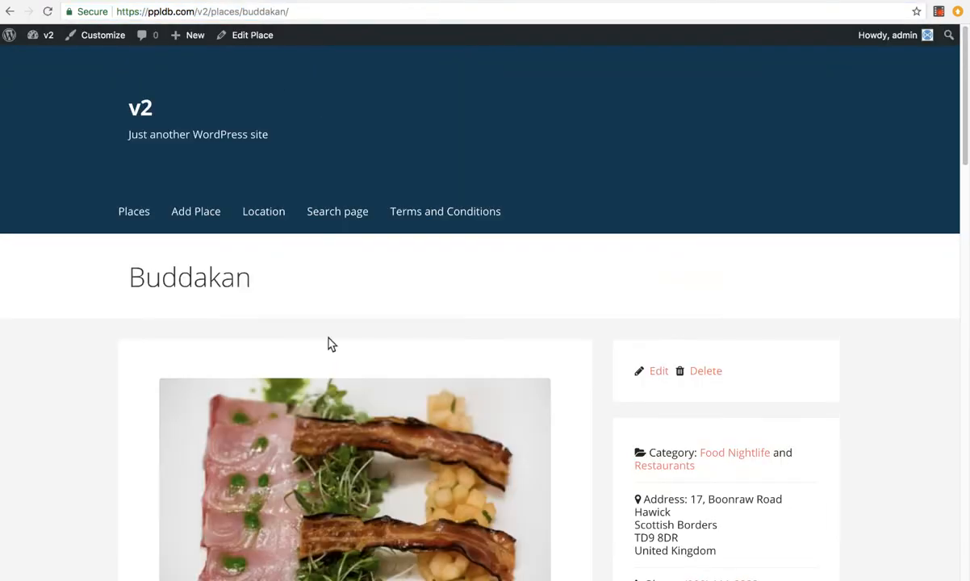
scroll(329, 344, "down", 10)
left_click(361, 205)
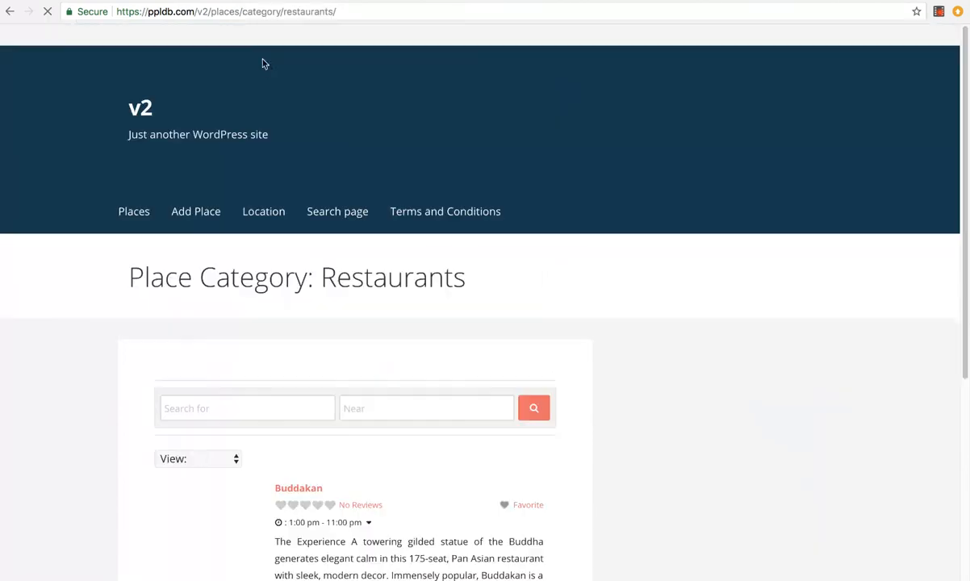
left_click_drag(242, 11, 264, 11)
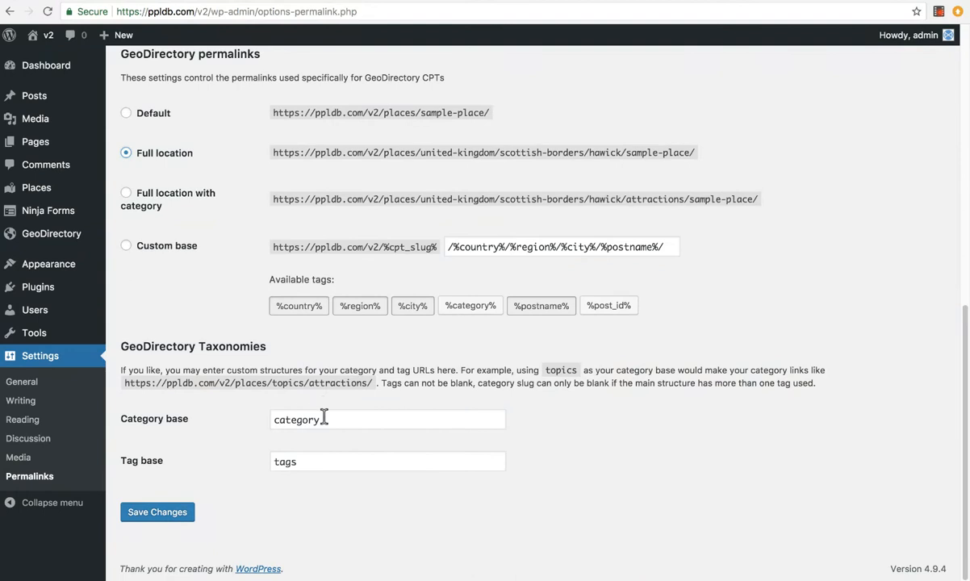
Return to the permalink settings and point out the GeoDirectory category base and tag base values
left_click_drag(323, 416, 260, 416)
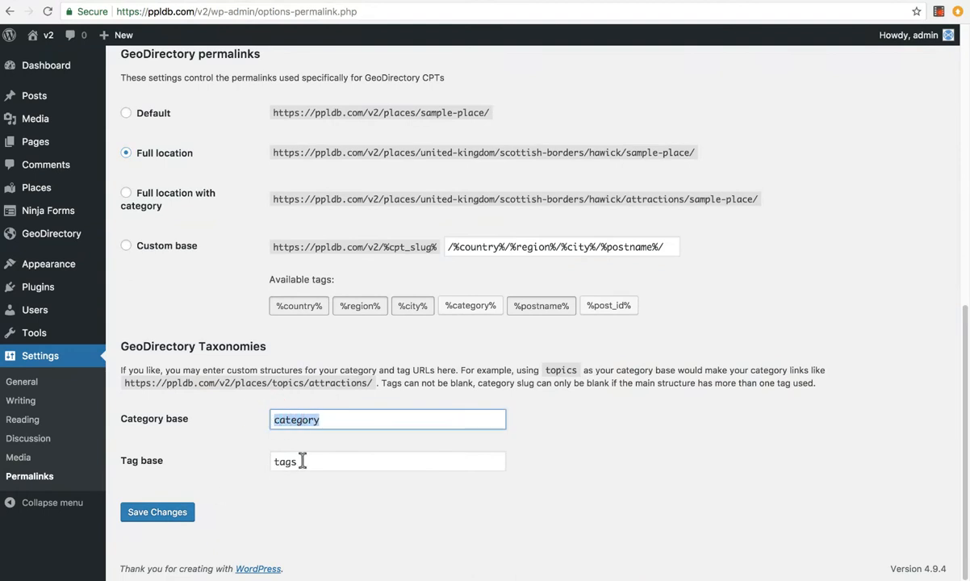
left_click_drag(303, 461, 269, 461)
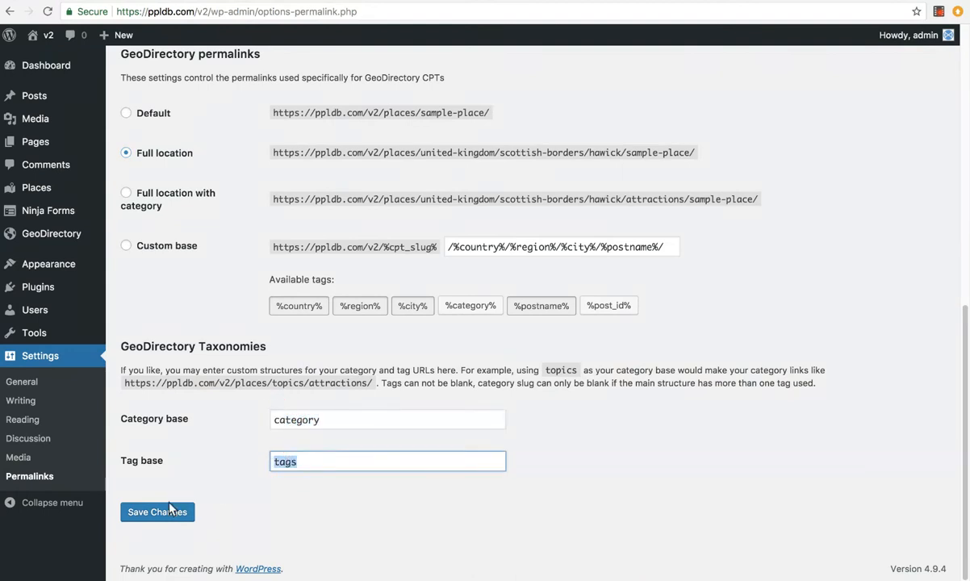
scroll(220, 331, "up", 2)
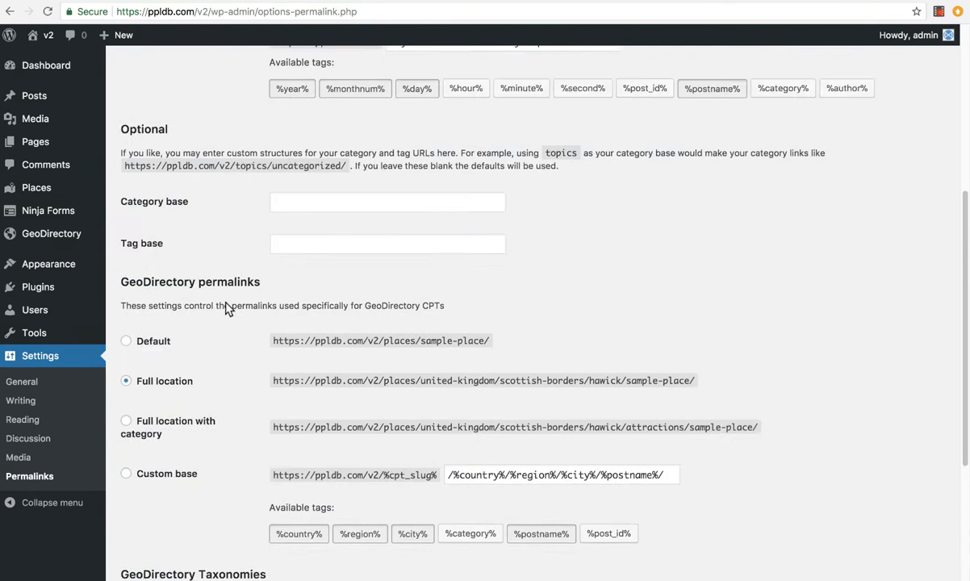
scroll(223, 310, "down", 2)
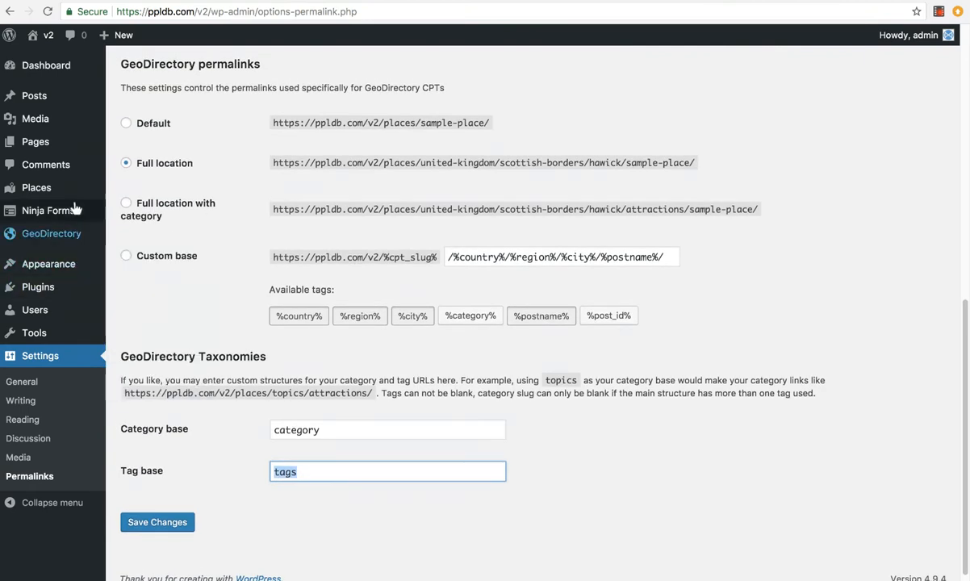
Check the site's navigation menu, and inspect the GeoDirectory endpoints and the Terms and Conditions item in the GD Menu editor
left_click(240, 1)
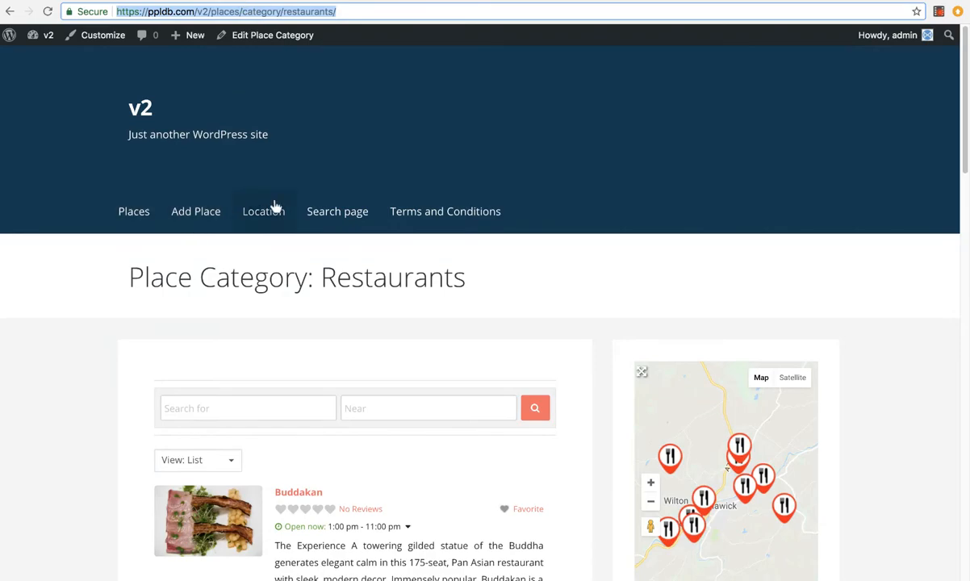
left_click(139, 3)
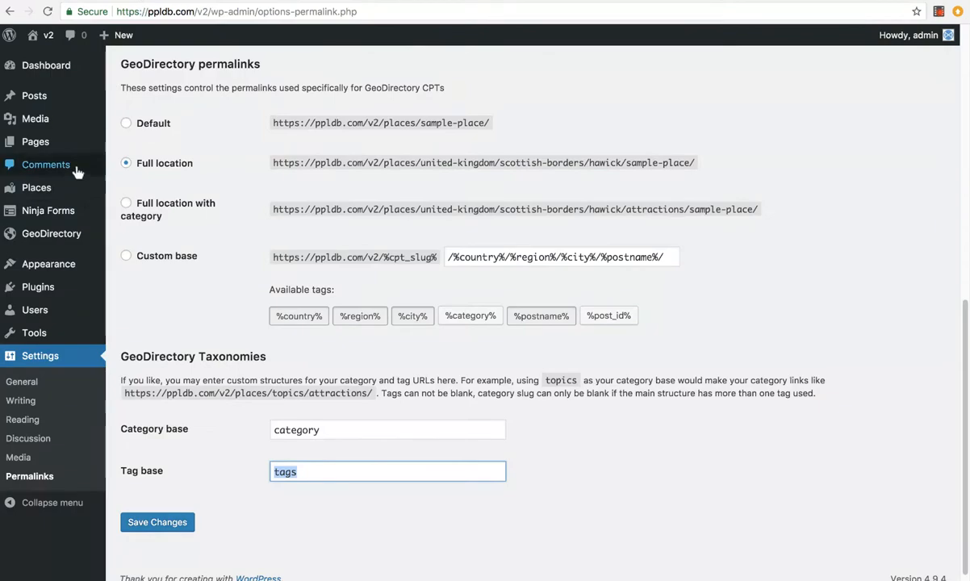
mouse_move(46, 243)
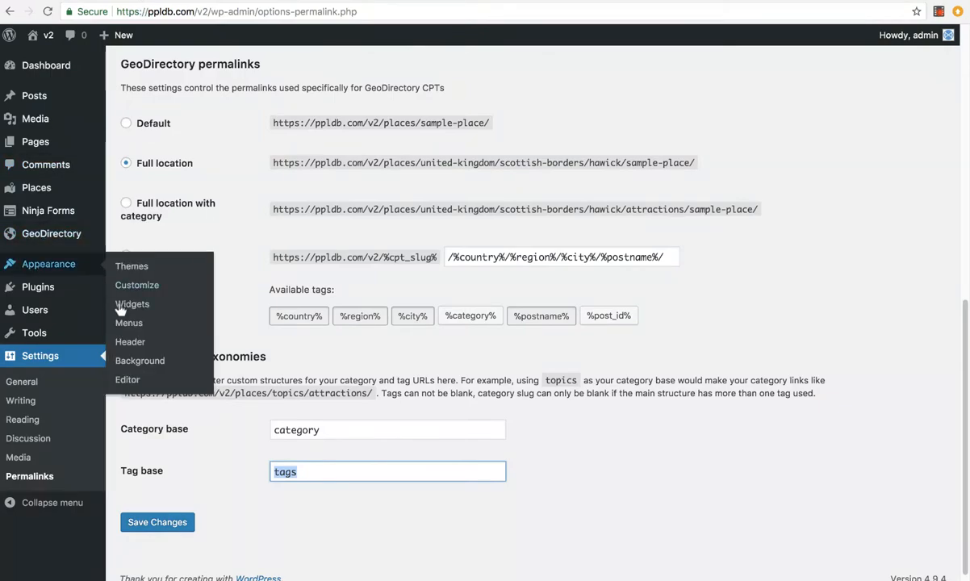
left_click(130, 323)
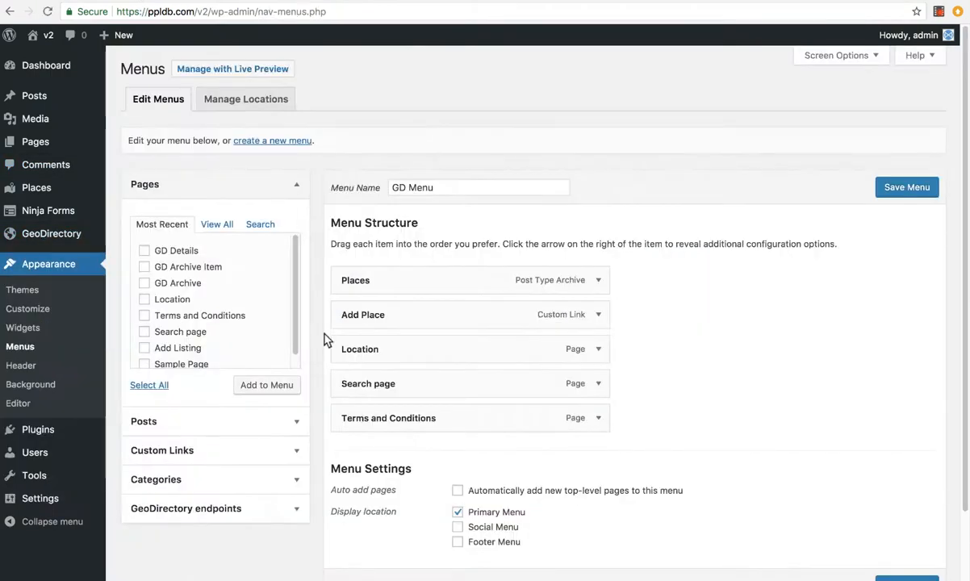
scroll(321, 343, "down", 2)
left_click(290, 431)
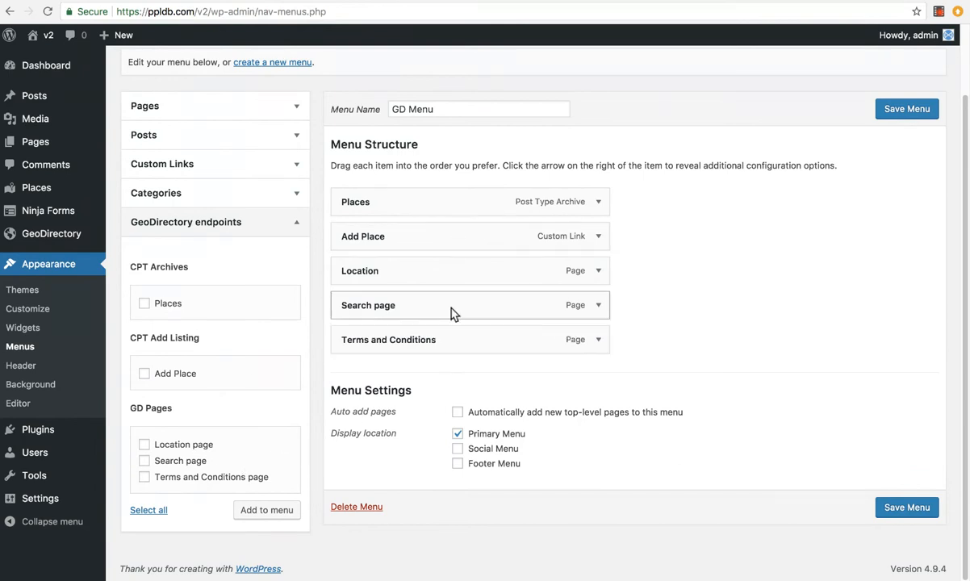
left_click(598, 340)
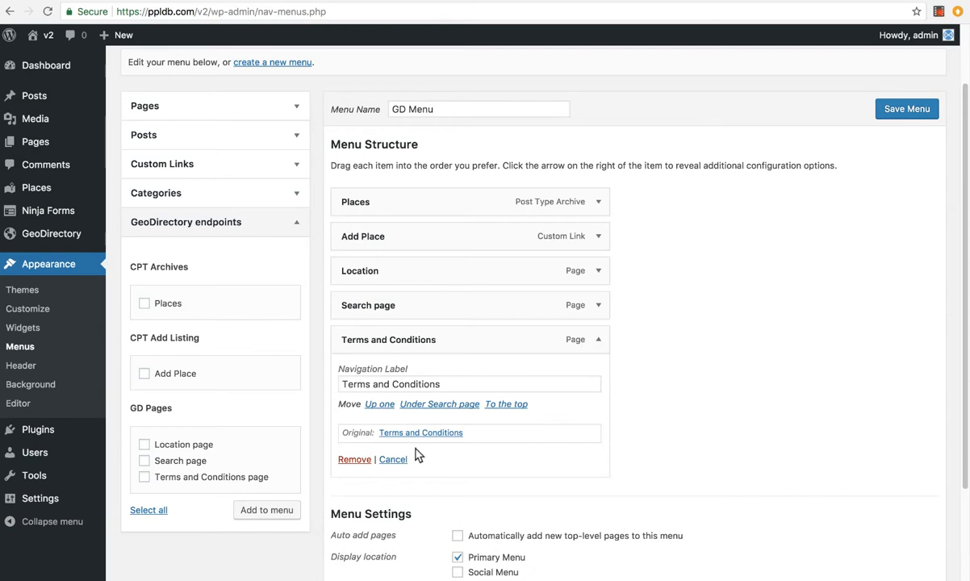
Remove the Terms and Conditions item from GD Menu, save the menu, and reload the site's Restaurants category page
left_click(353, 459)
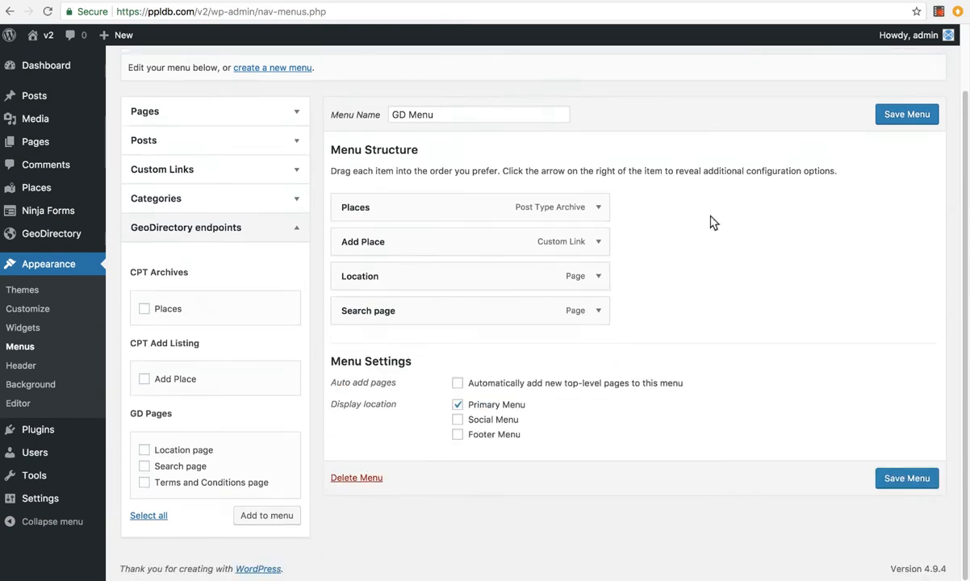
left_click(896, 118)
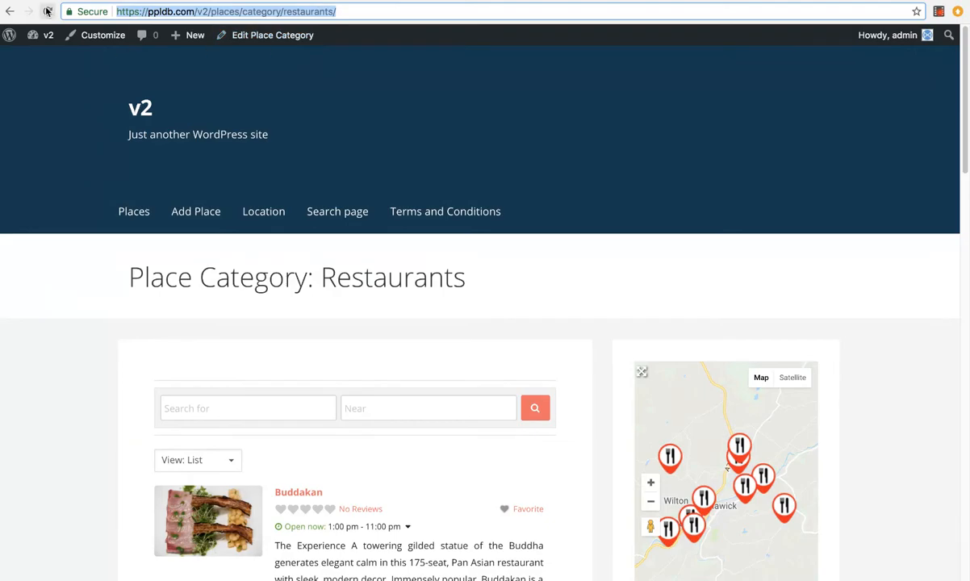
left_click(47, 12)
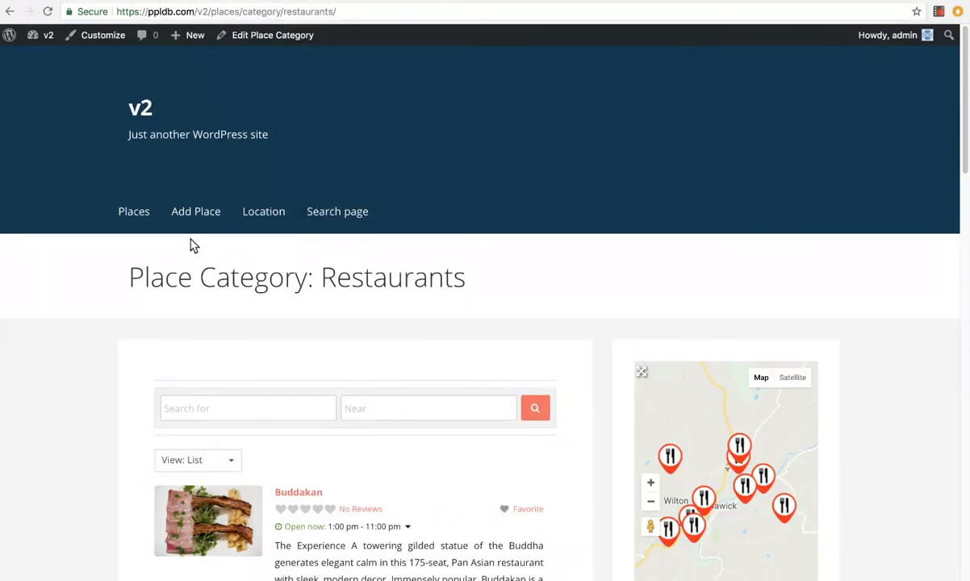
Look through the listings on the Restaurants category page and return to its header
scroll(190, 296, "down", 3)
scroll(191, 296, "down", 5)
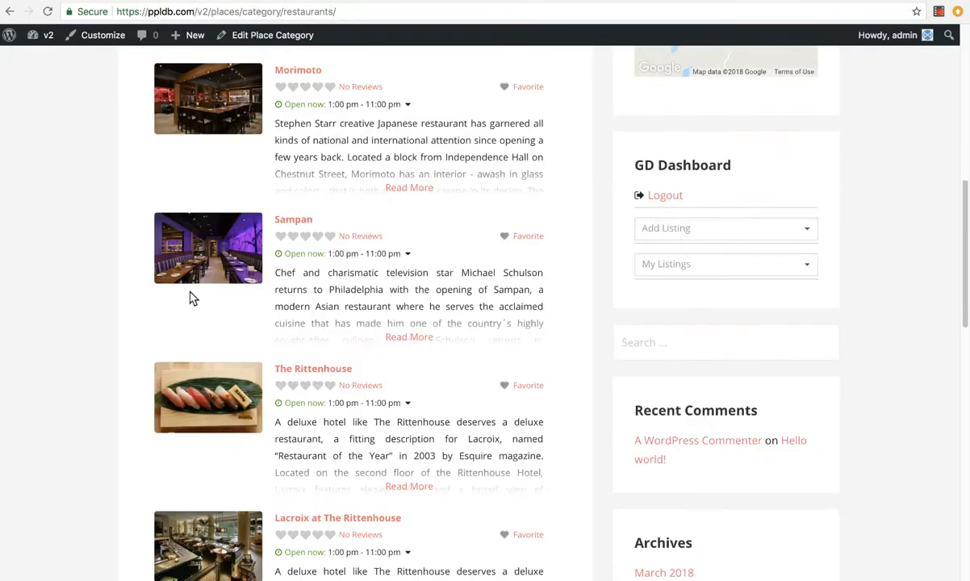
scroll(190, 296, "up", 8)
Return to the WordPress admin, bring up the GeoDirectory system status, and view the WordPress environment details
left_click(136, 1)
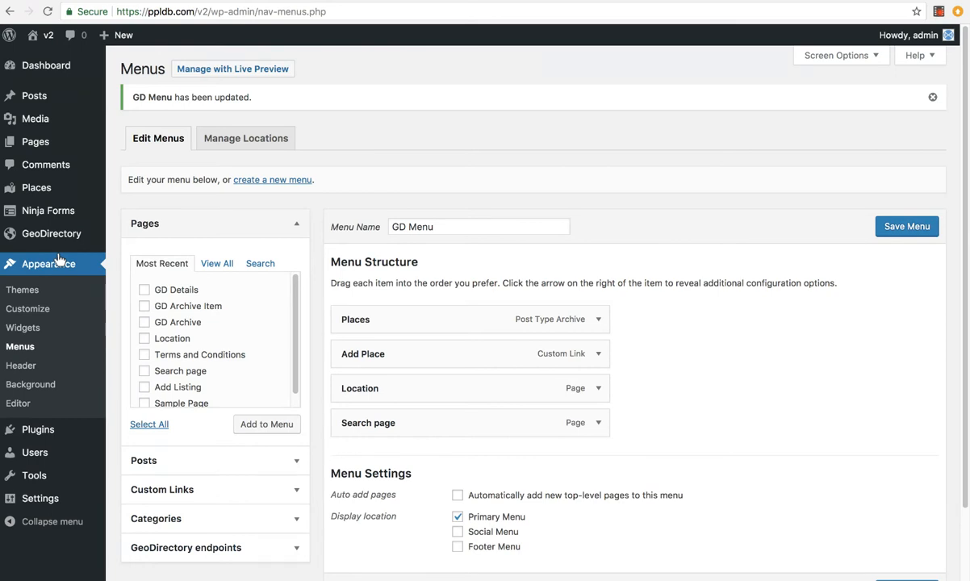
mouse_move(61, 232)
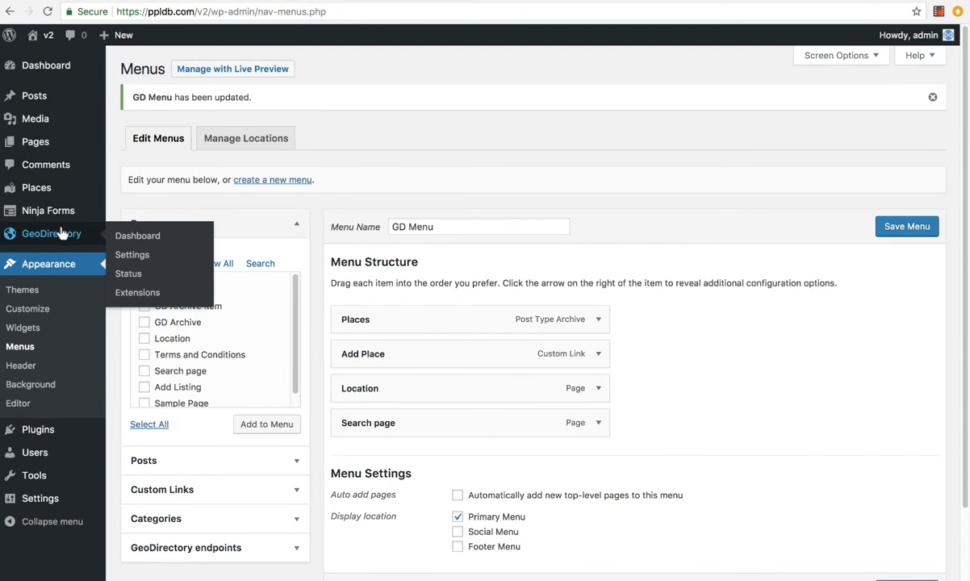
left_click(129, 275)
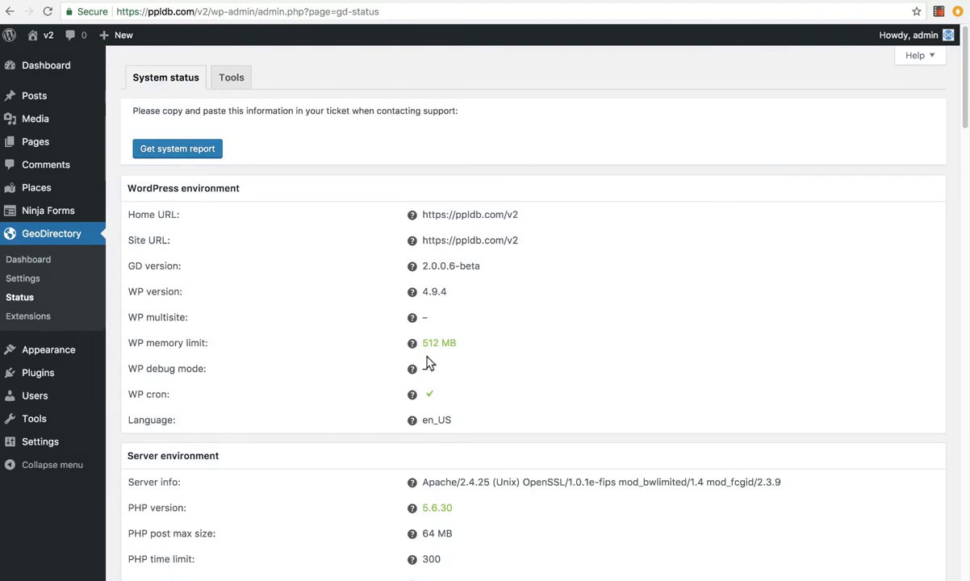
scroll(420, 343, "down", 2)
scroll(387, 307, "up", 2)
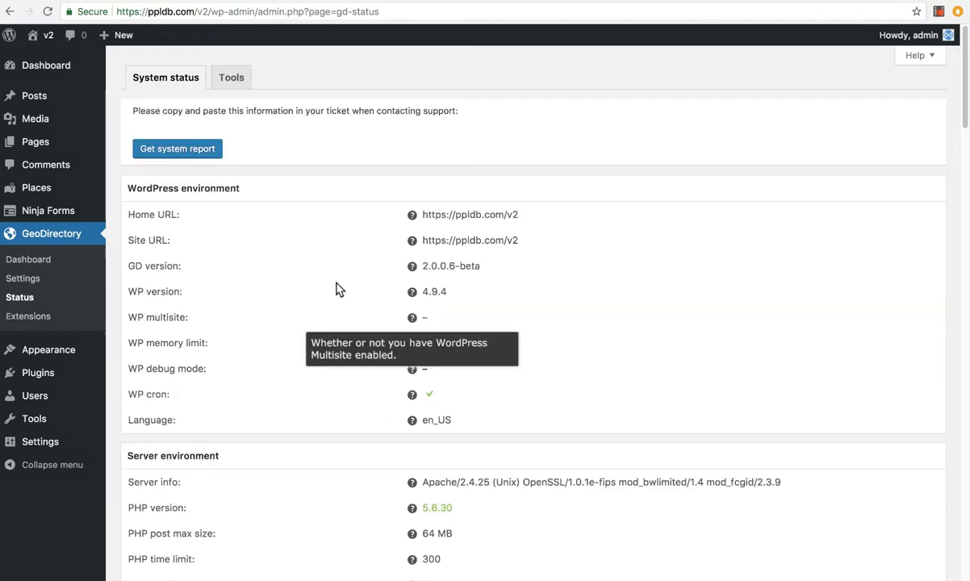
Generate the system report for support and look through its text
left_click(205, 153)
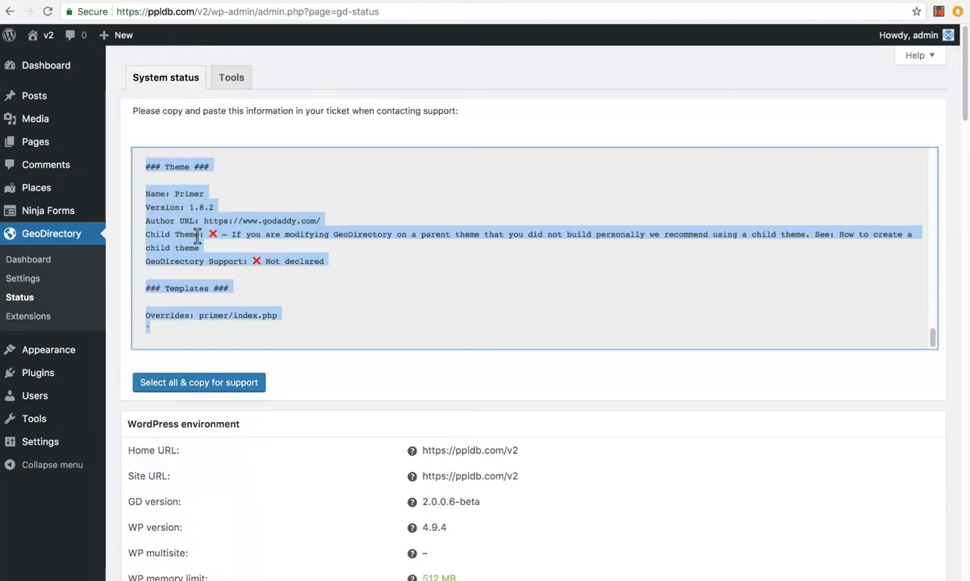
left_click(299, 281)
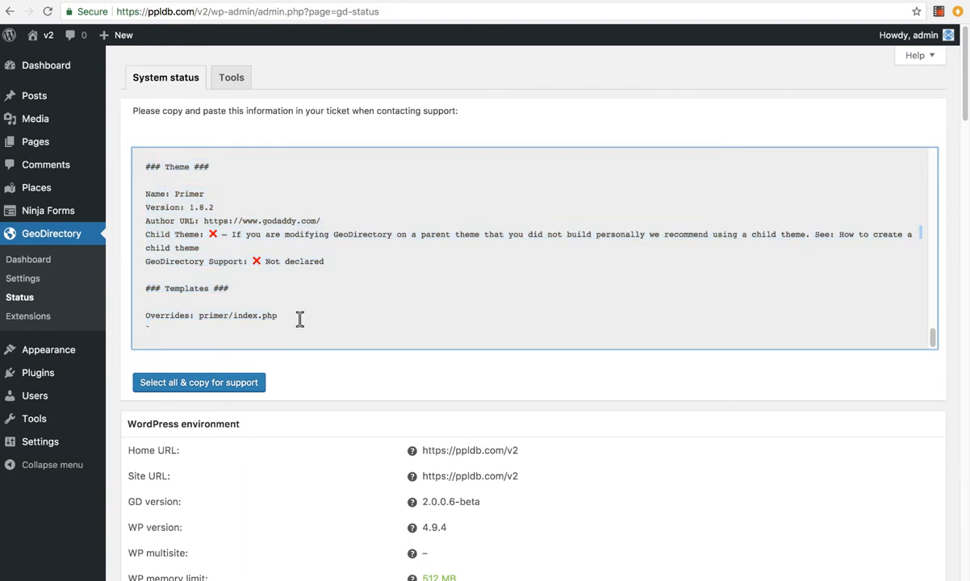
scroll(299, 319, "up", 15)
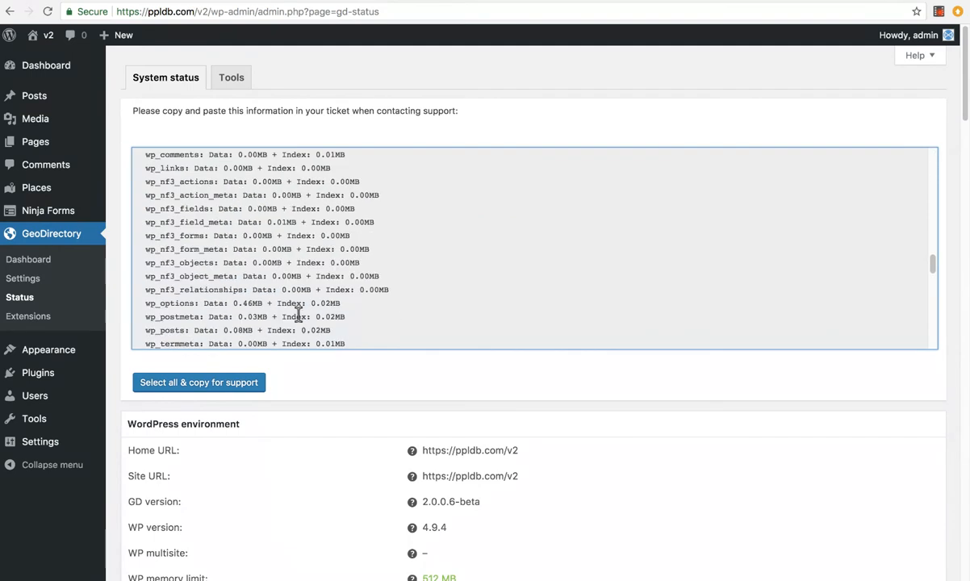
scroll(298, 315, "down", 8)
Review the system status sections from Server environment through Database, Active plugins, GD pages, Theme and Templates
scroll(298, 321, "down", 3)
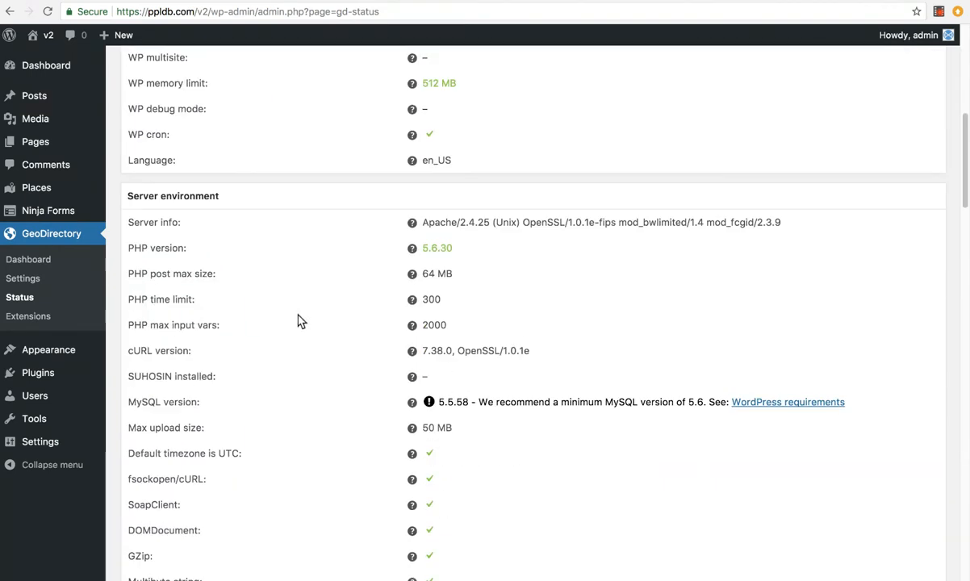
scroll(298, 321, "down", 6)
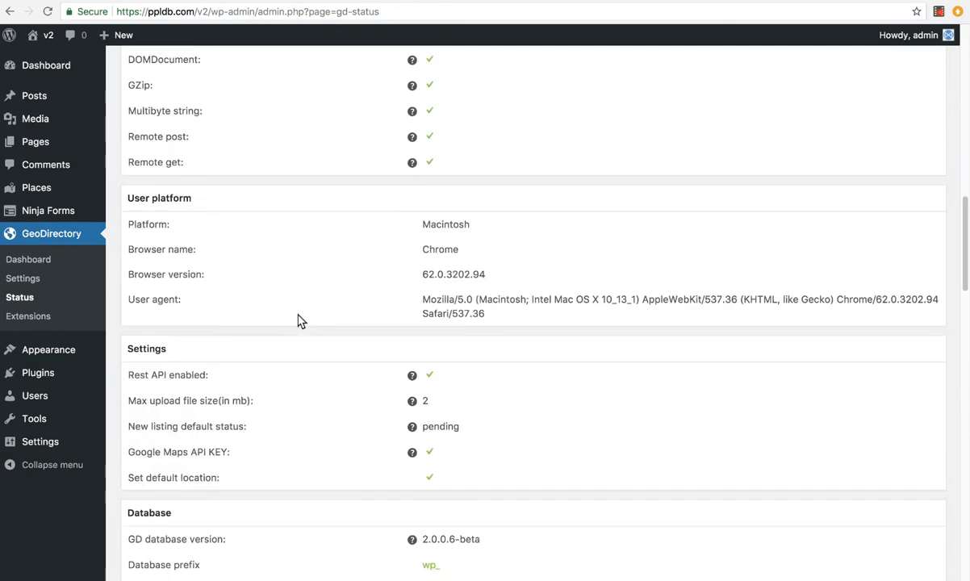
scroll(298, 321, "down", 15)
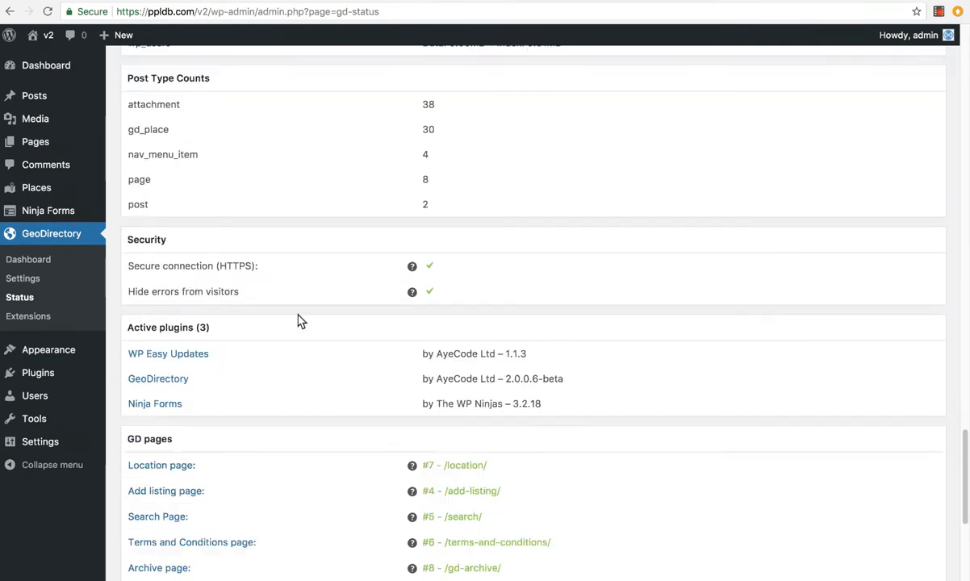
scroll(298, 322, "down", 4)
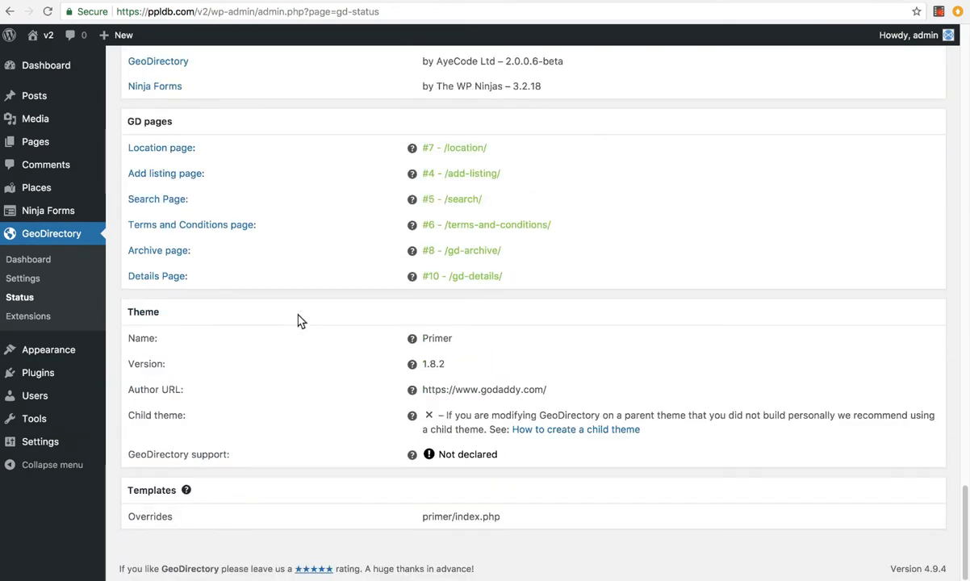
scroll(298, 321, "up", 20)
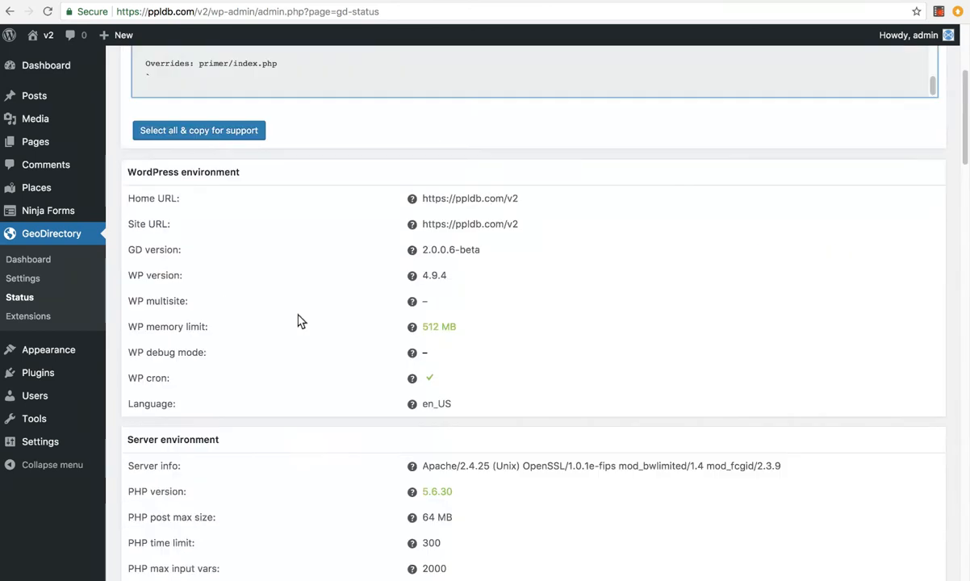
scroll(162, 300, "up", 2)
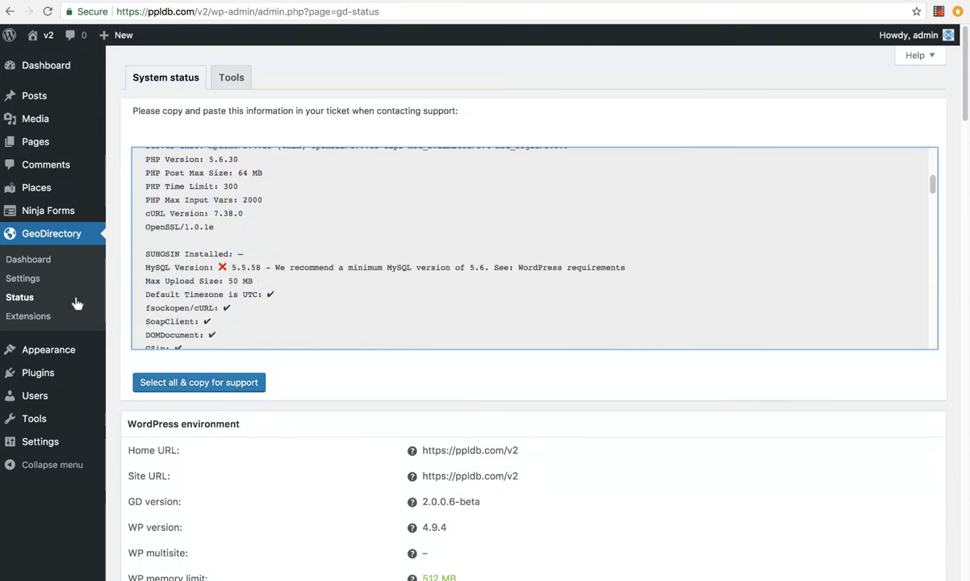
Browse the available add-ons in GeoDirectory extensions and switch to the themes listing
left_click(34, 318)
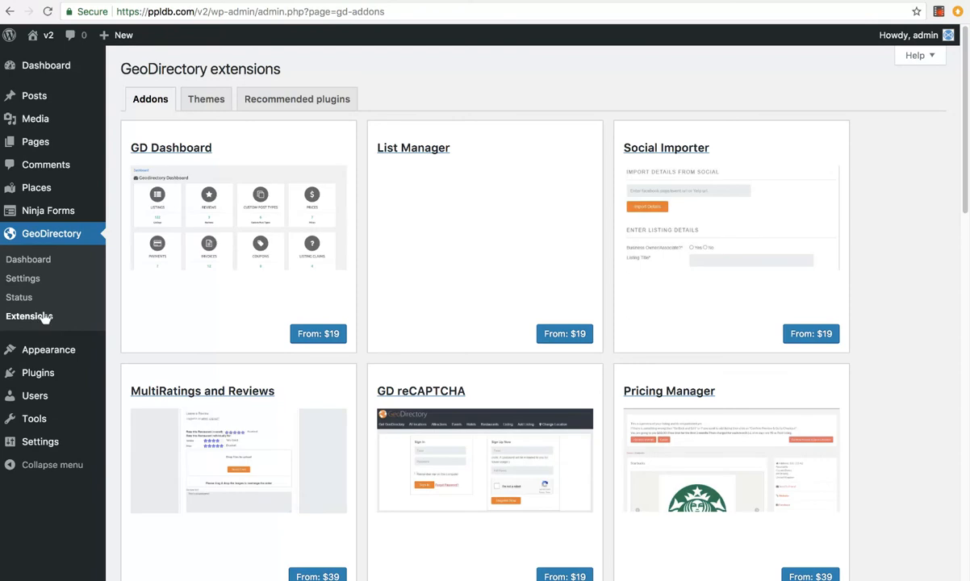
left_click(320, 332)
scroll(397, 322, "down", 4)
scroll(397, 321, "up", 4)
left_click(205, 102)
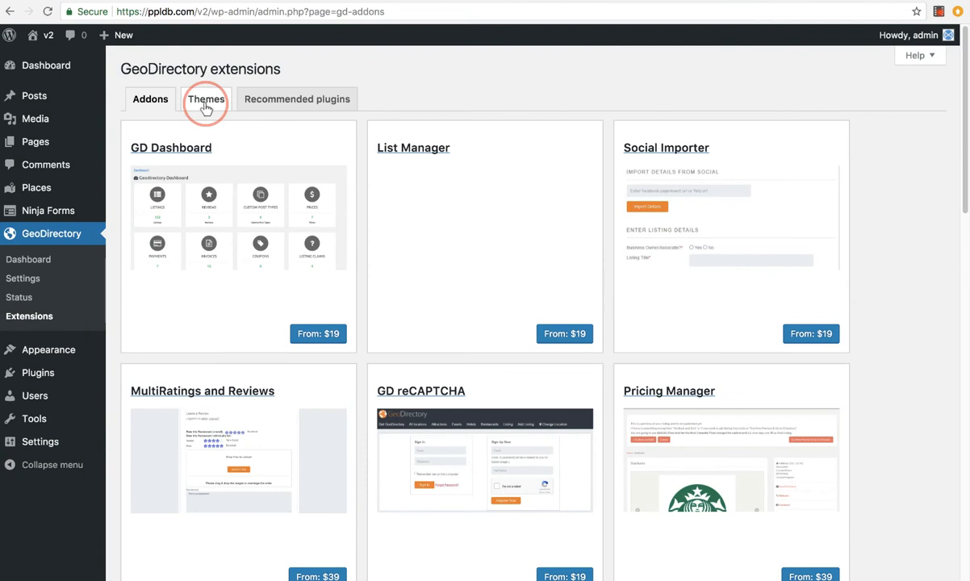